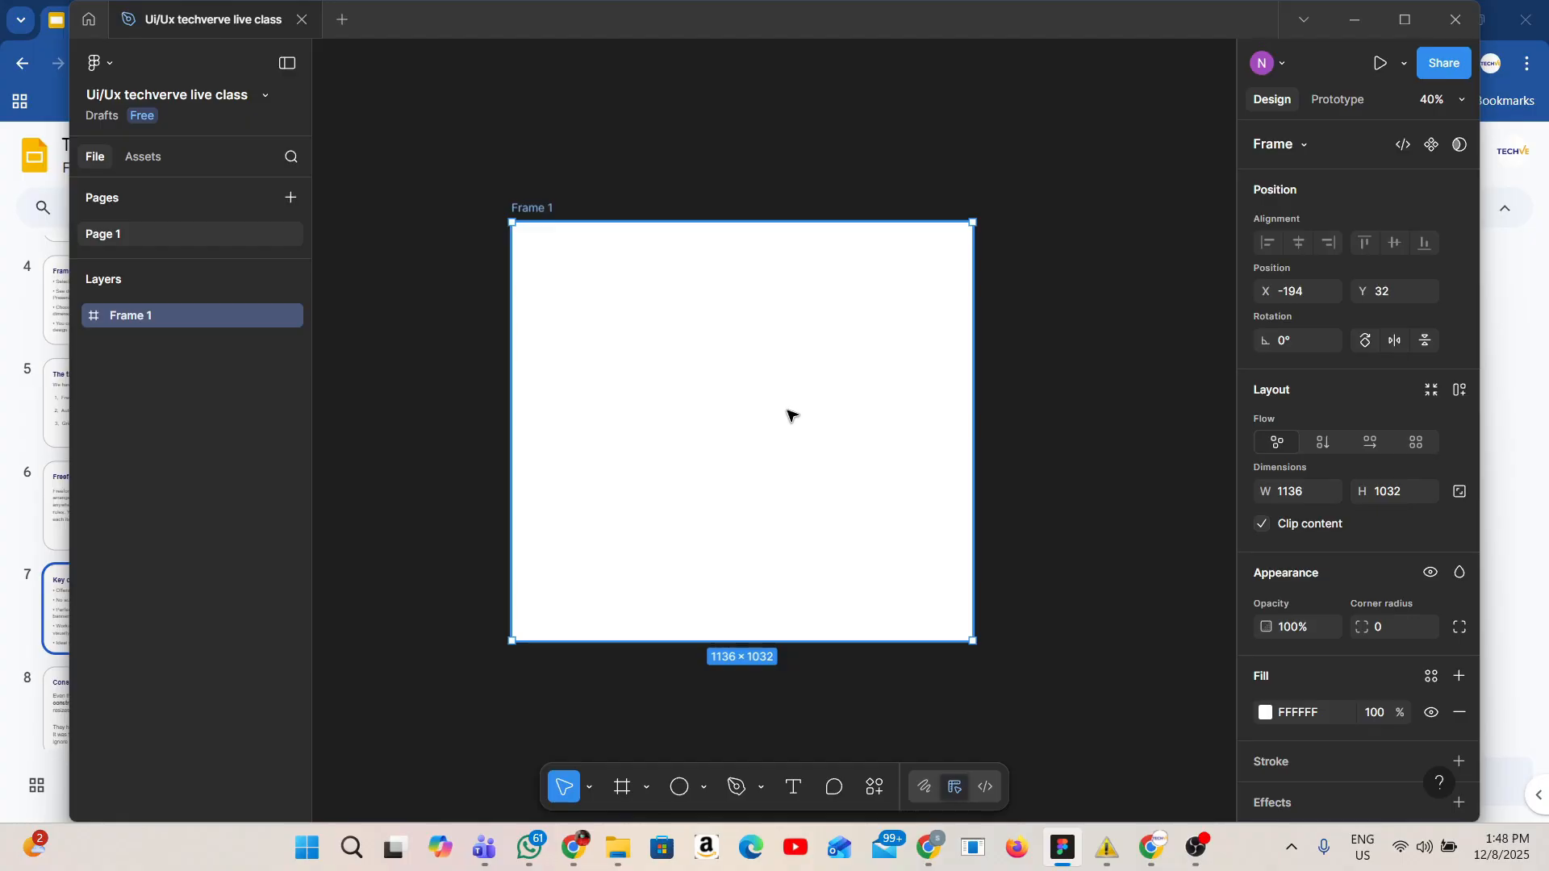
Draw a rectangle about 268 × 281 inside Frame 1 and duplicate it into a two-row grid of six rectangles.
{"action": "left_click", "coordinate": [680, 787]}
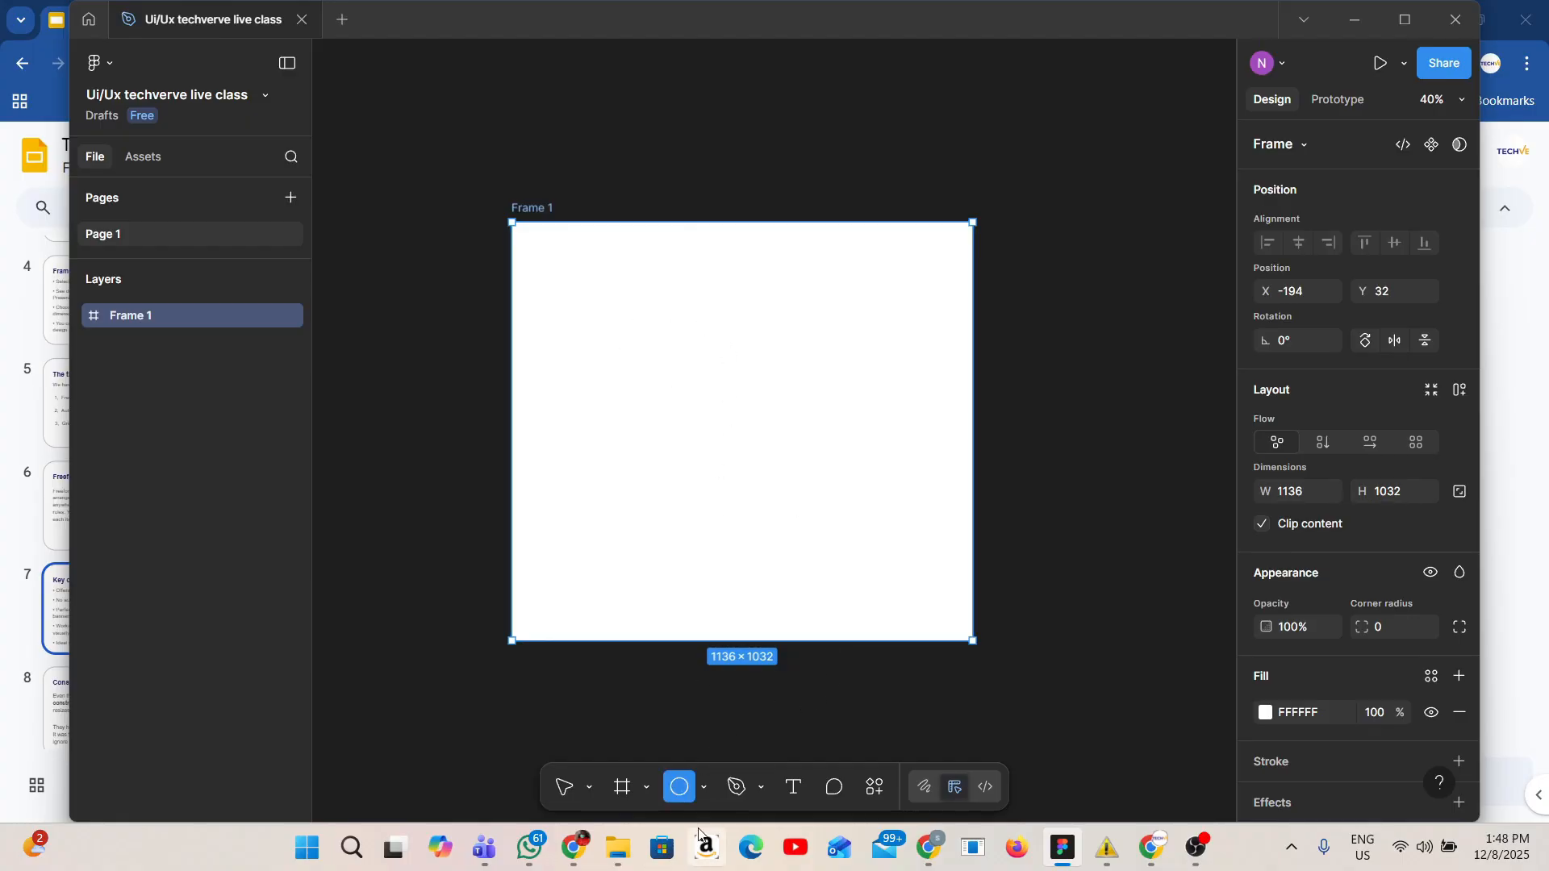
{"action": "left_click", "coordinate": [705, 787]}
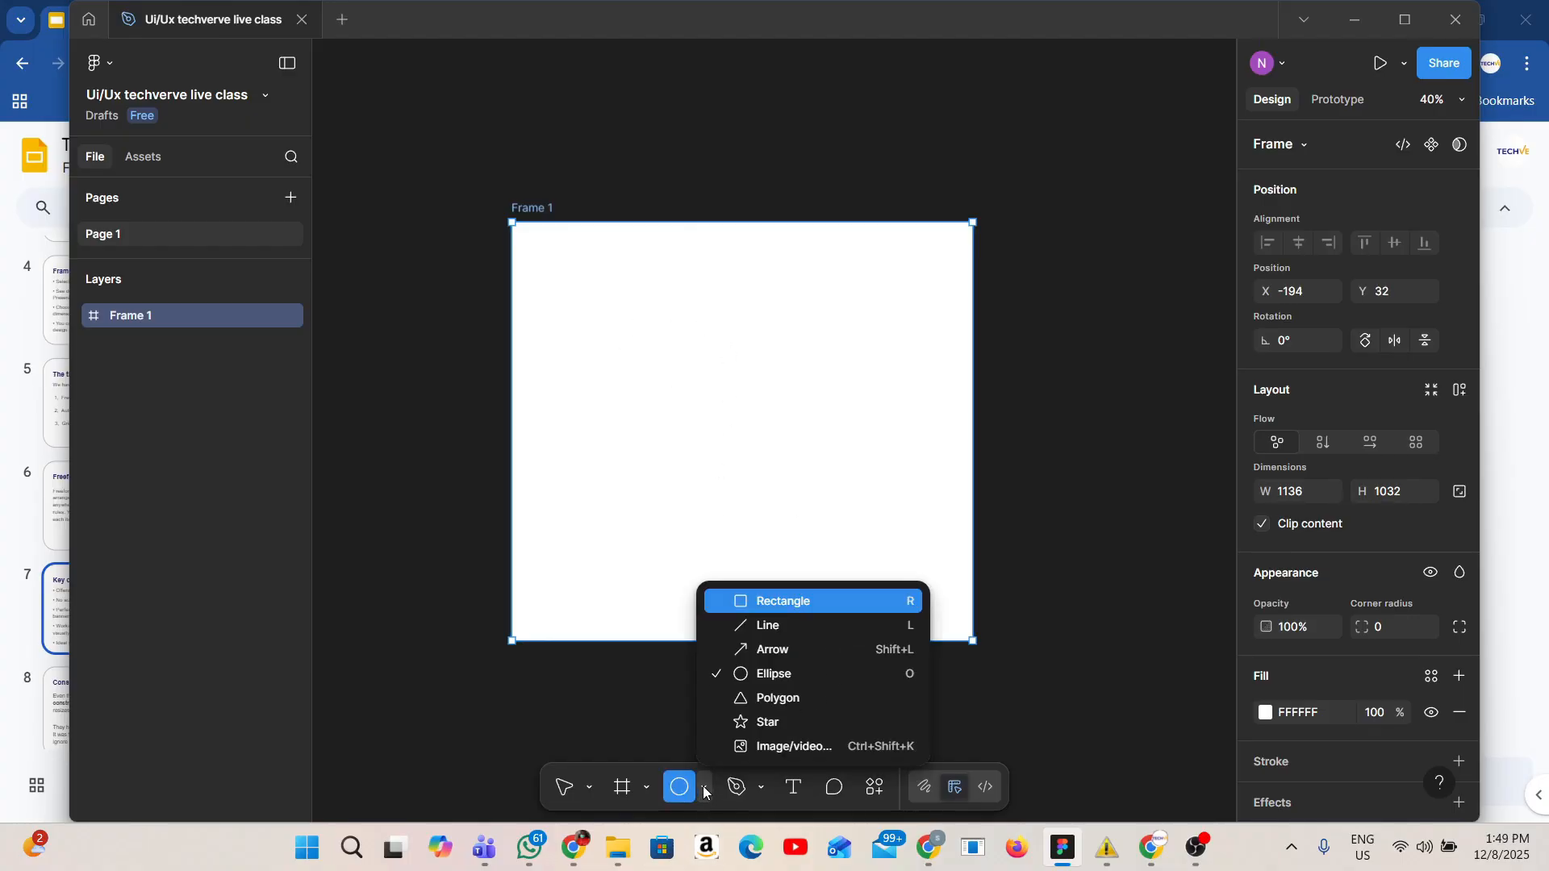
{"action": "left_click", "coordinate": [745, 602]}
{"action": "mouse_move", "coordinate": [538, 255]}
{"action": "left_mouse_down"}
{"action": "mouse_move", "coordinate": [598, 283]}
{"action": "mouse_move", "coordinate": [635, 378]}
{"action": "mouse_move", "coordinate": [647, 370]}
{"action": "left_mouse_up"}
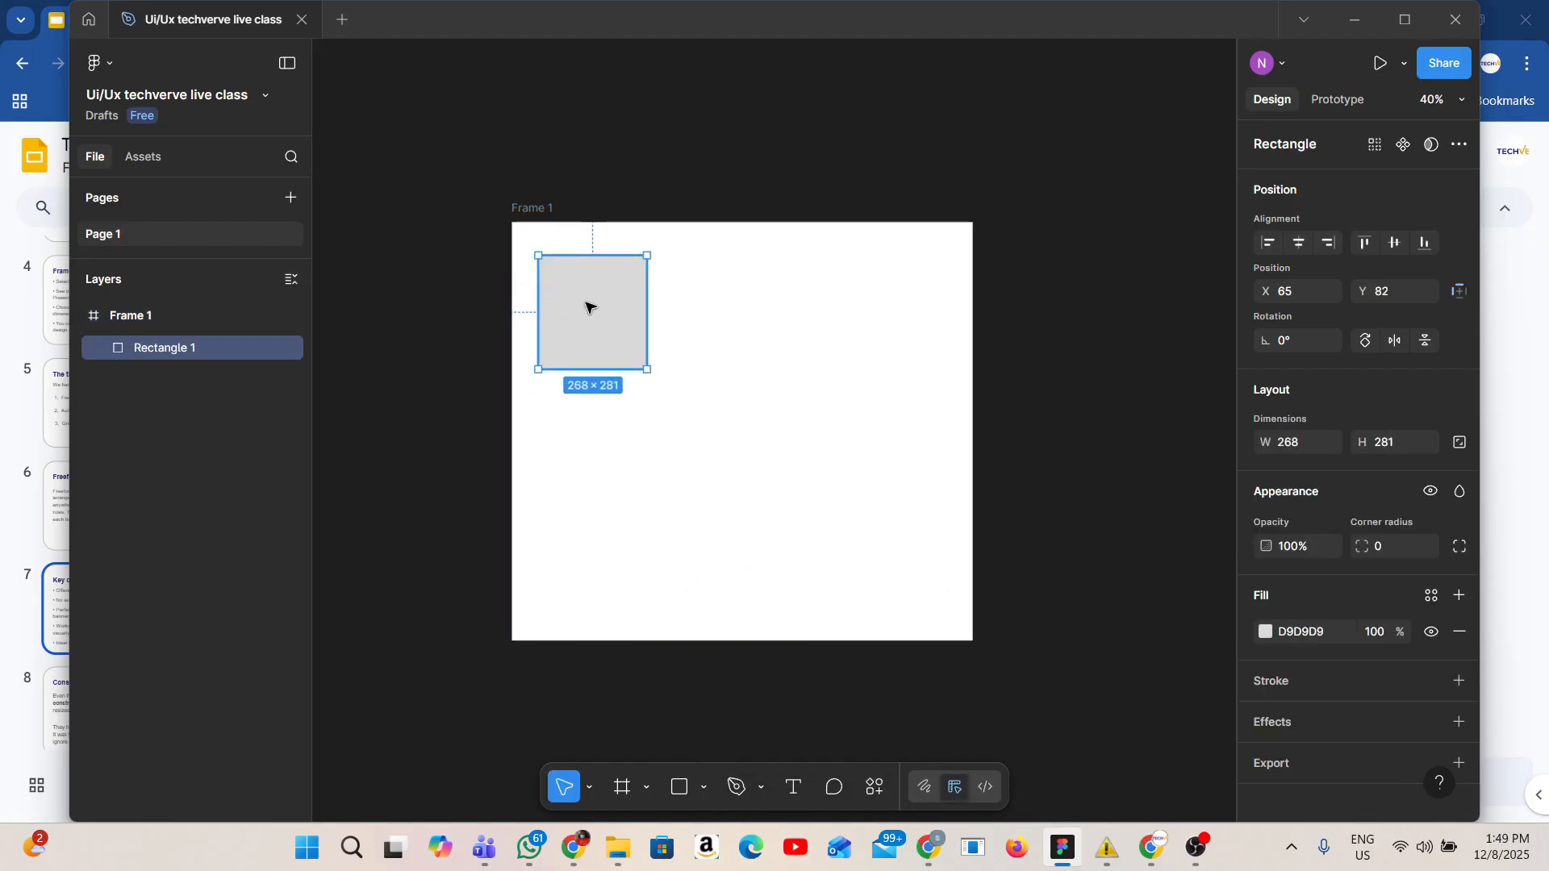
{"action": "left_click_drag", "start_coordinate": [587, 308], "coordinate": [570, 448]}
{"action": "left_click", "coordinate": [452, 331]}
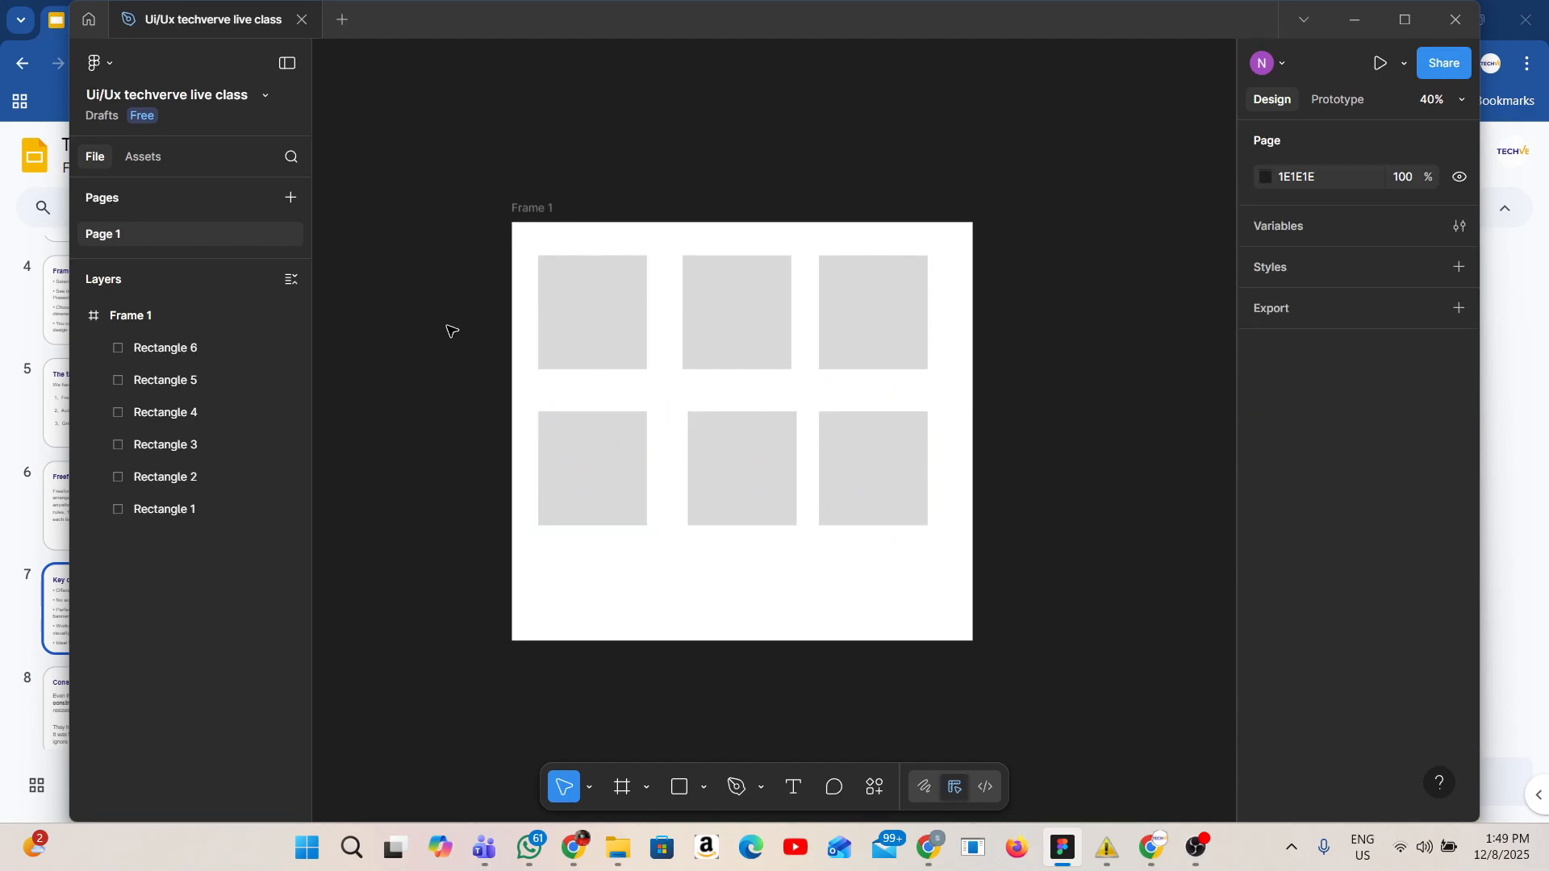
Resize Frame 1 to fit its rectangles and undo the resize.
{"action": "scroll", "coordinate": [448, 332], "scroll_direction": "down", "scroll_amount": 2}
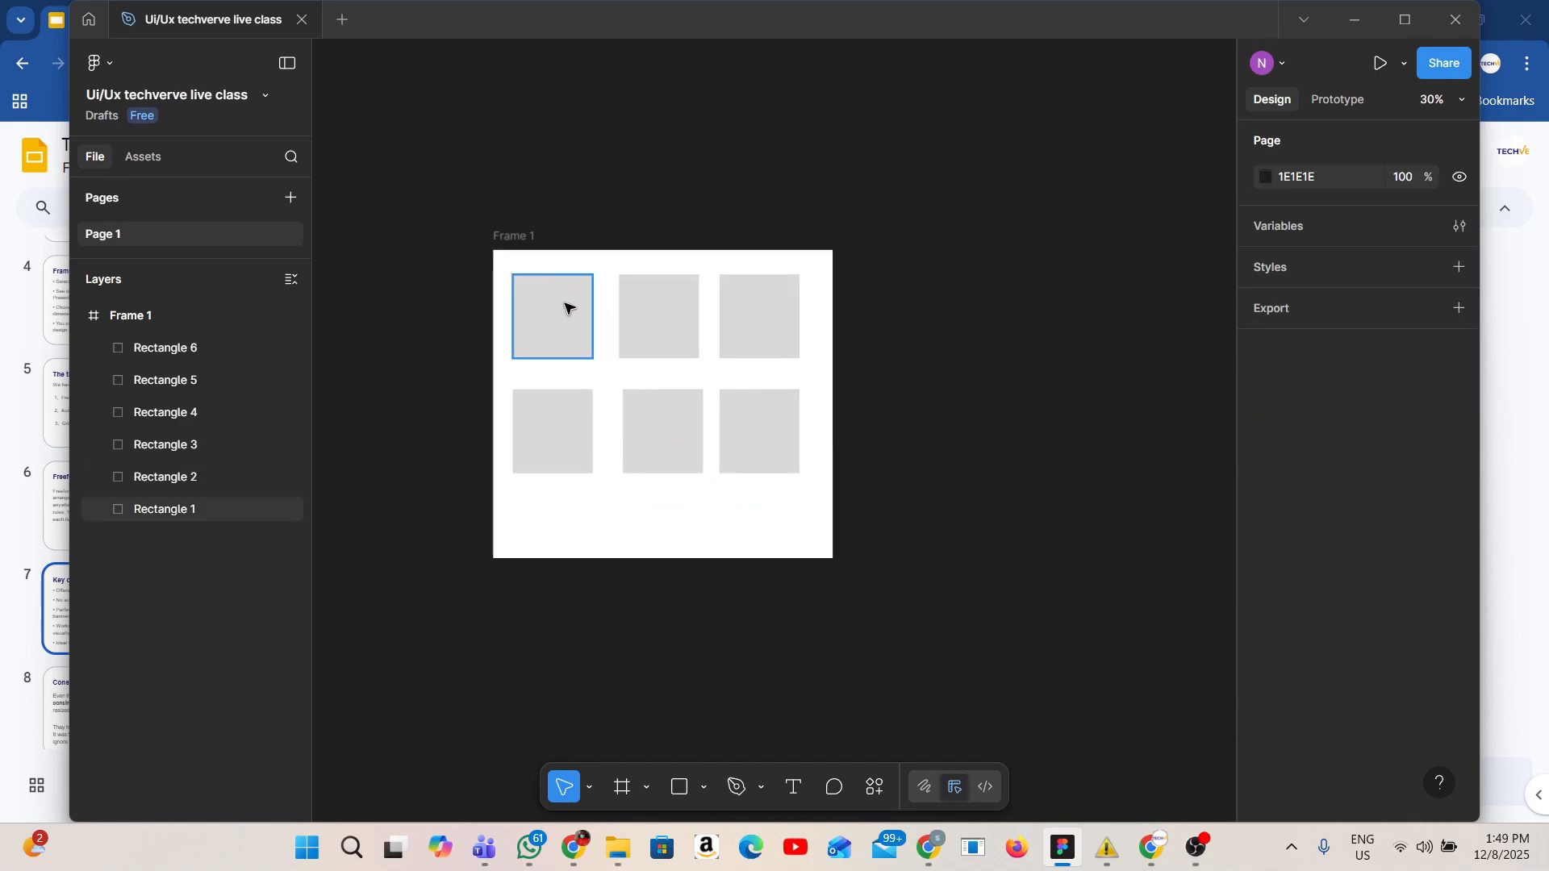
{"action": "left_click", "coordinate": [520, 235]}
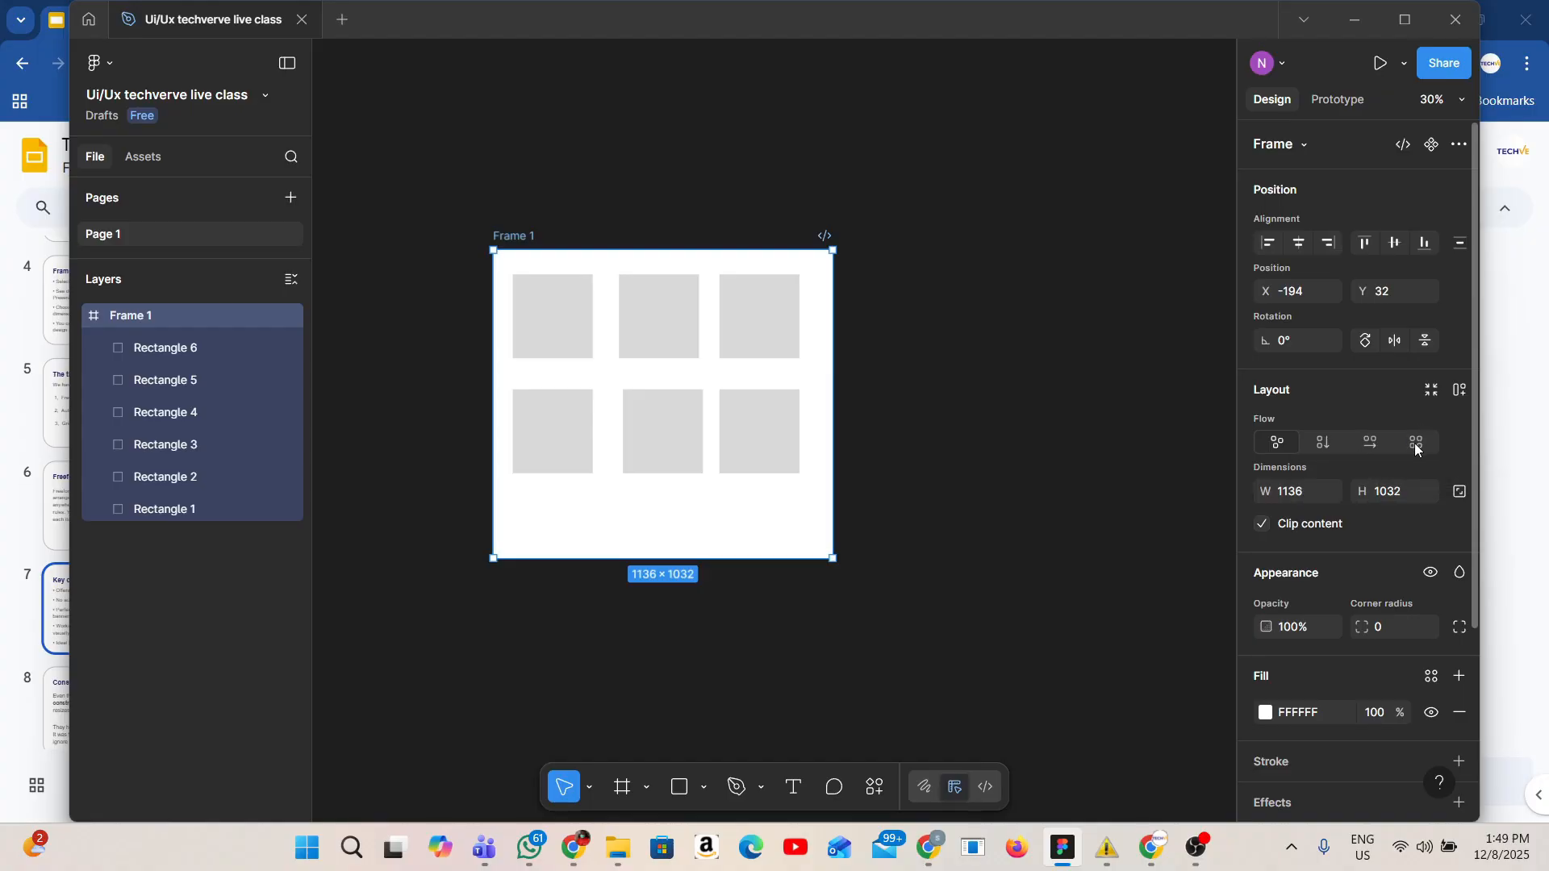
{"action": "left_click", "coordinate": [1431, 391]}
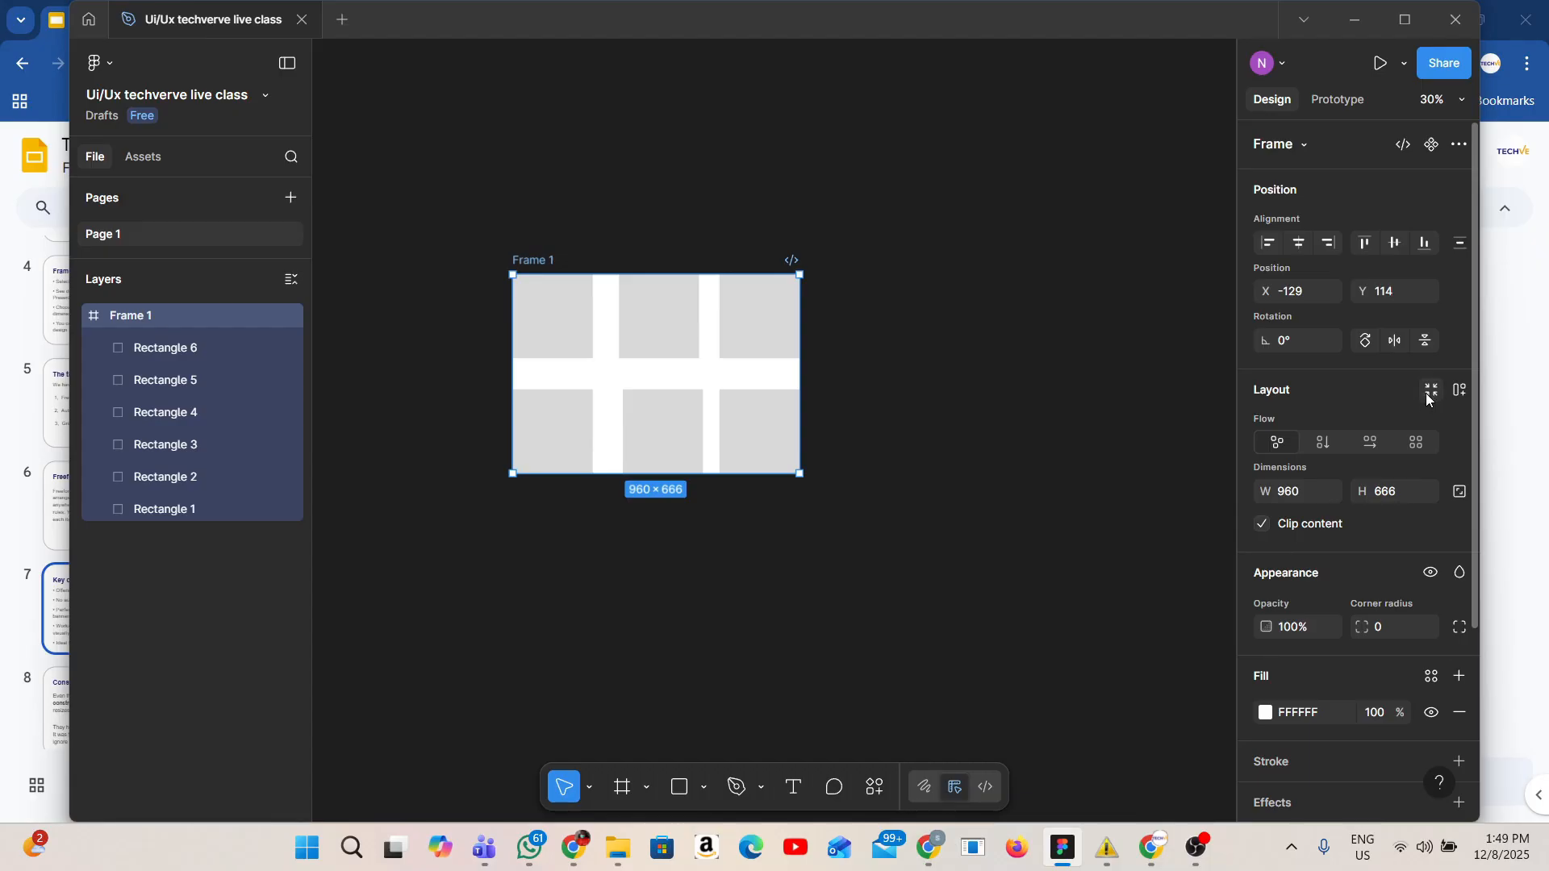
{"action": "key", "text": "ctrl+z"}
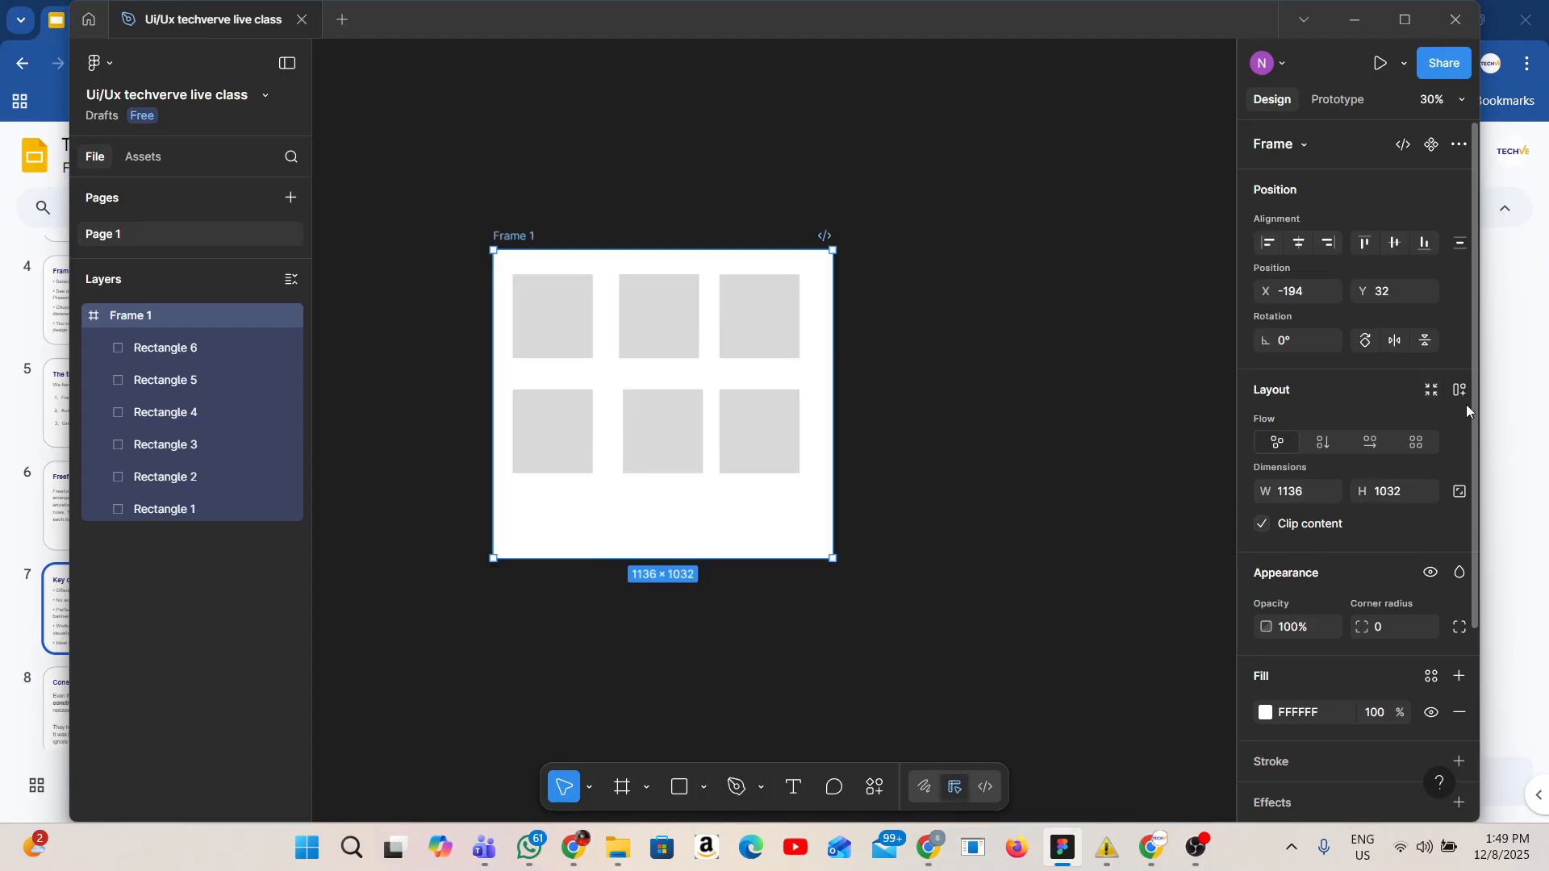
Apply auto layout to Frame 1 twice, undoing it each time.
{"action": "left_click", "coordinate": [1459, 391]}
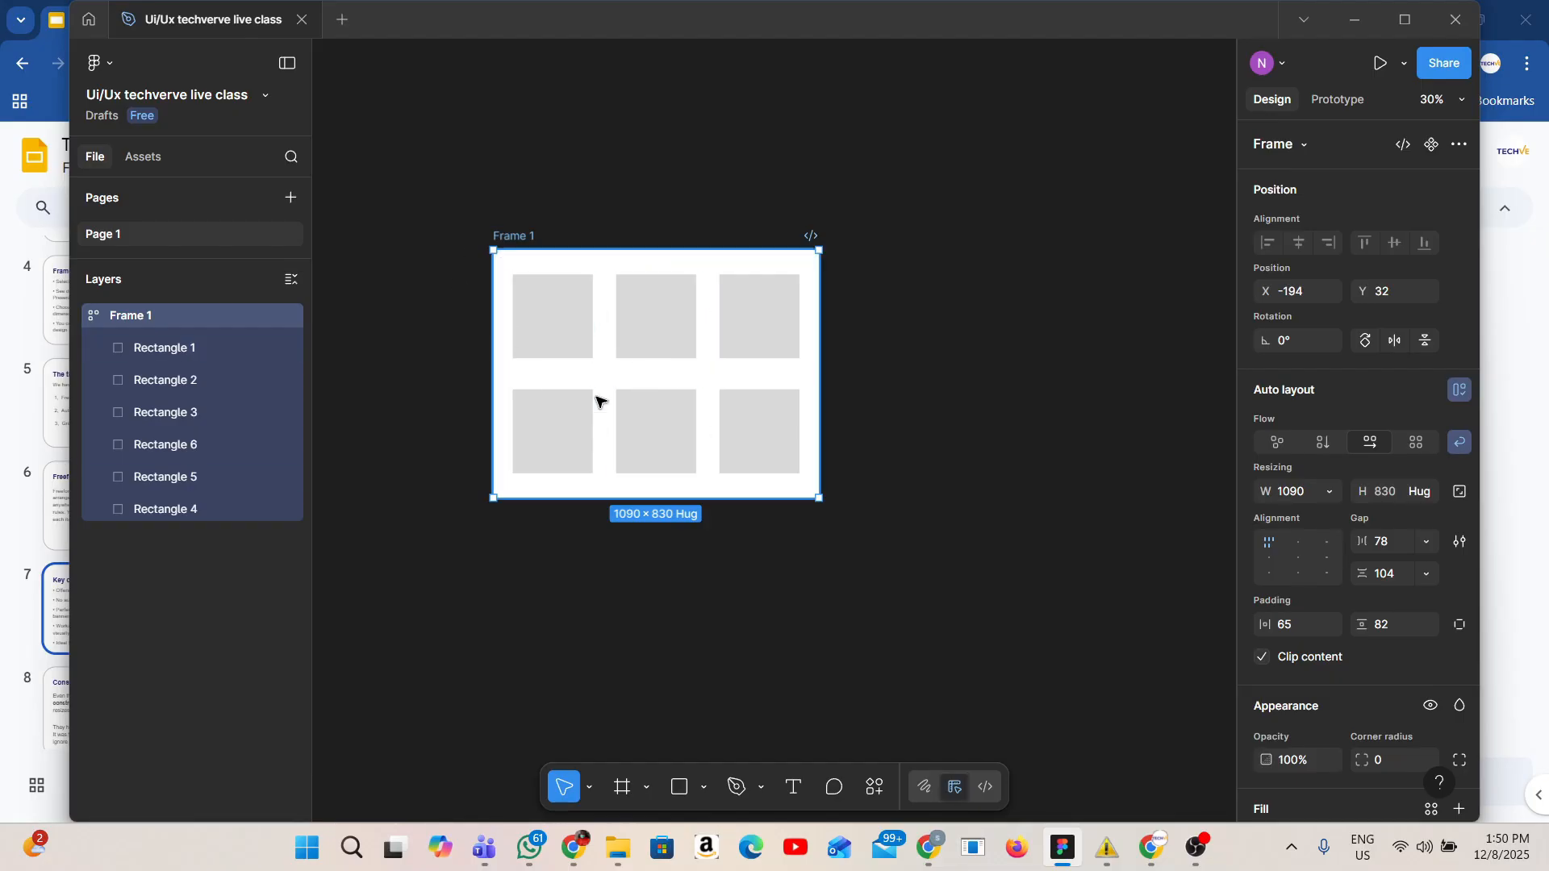
{"action": "left_click", "coordinate": [831, 628]}
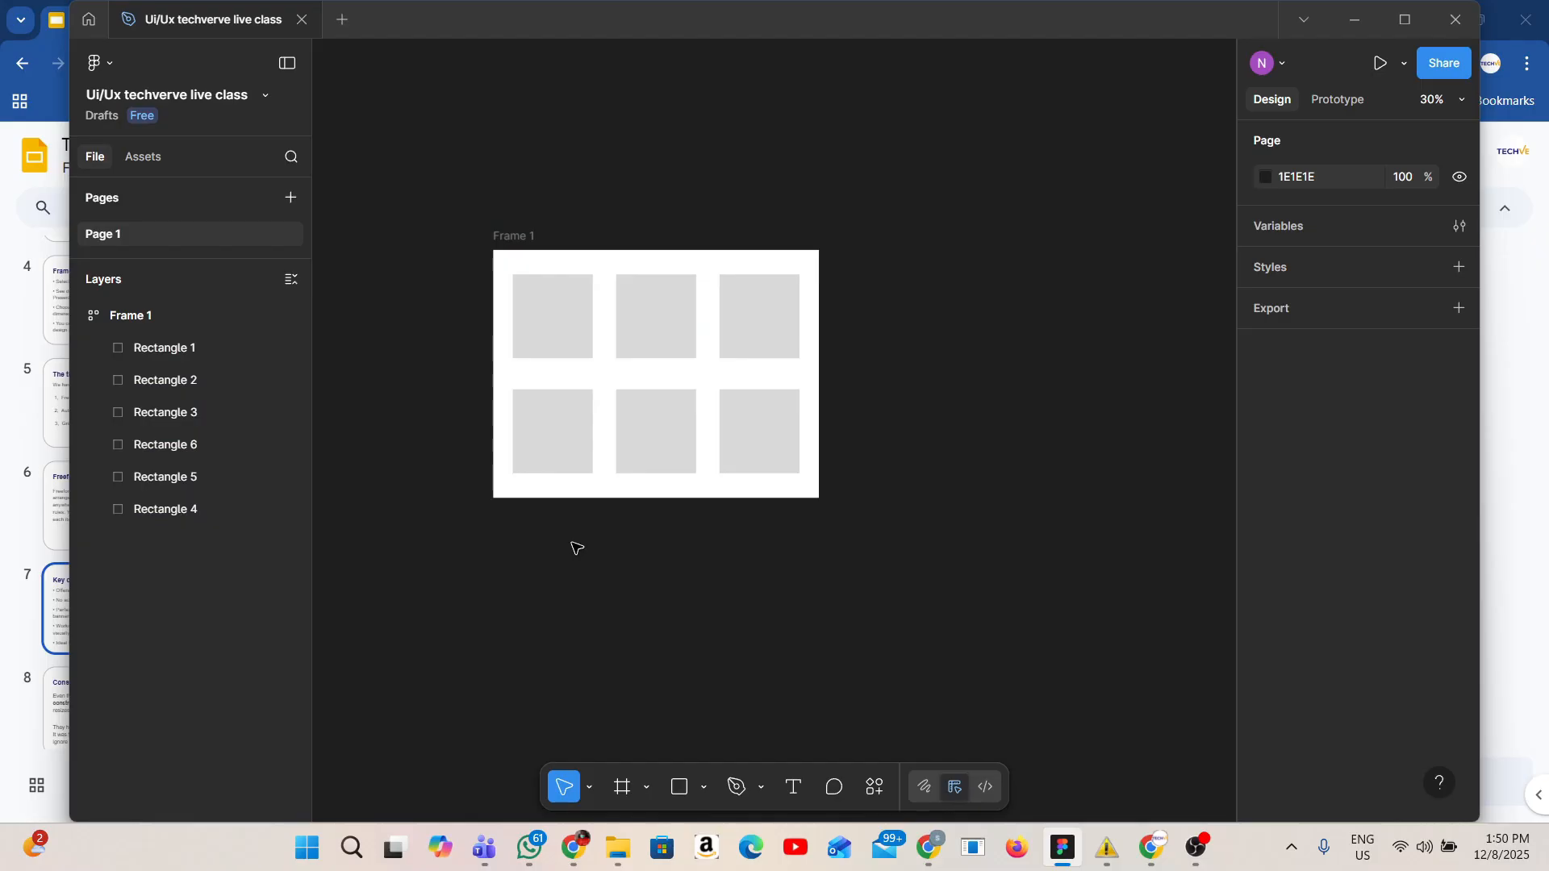
{"action": "key", "text": "ctrl+z"}
{"action": "left_click", "coordinate": [976, 413]}
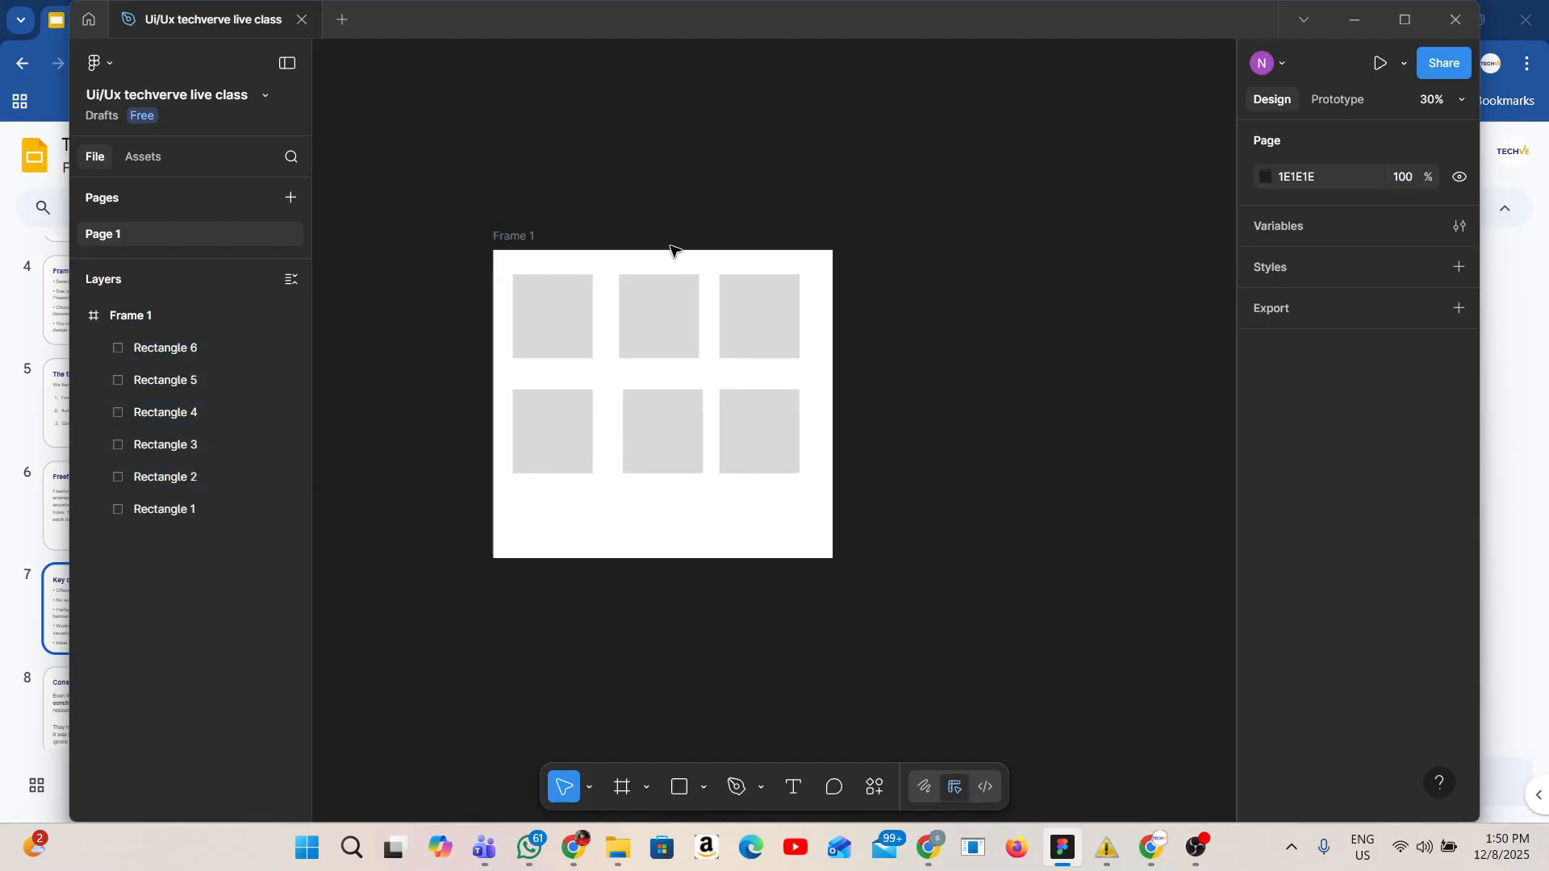
{"action": "left_click", "coordinate": [525, 250]}
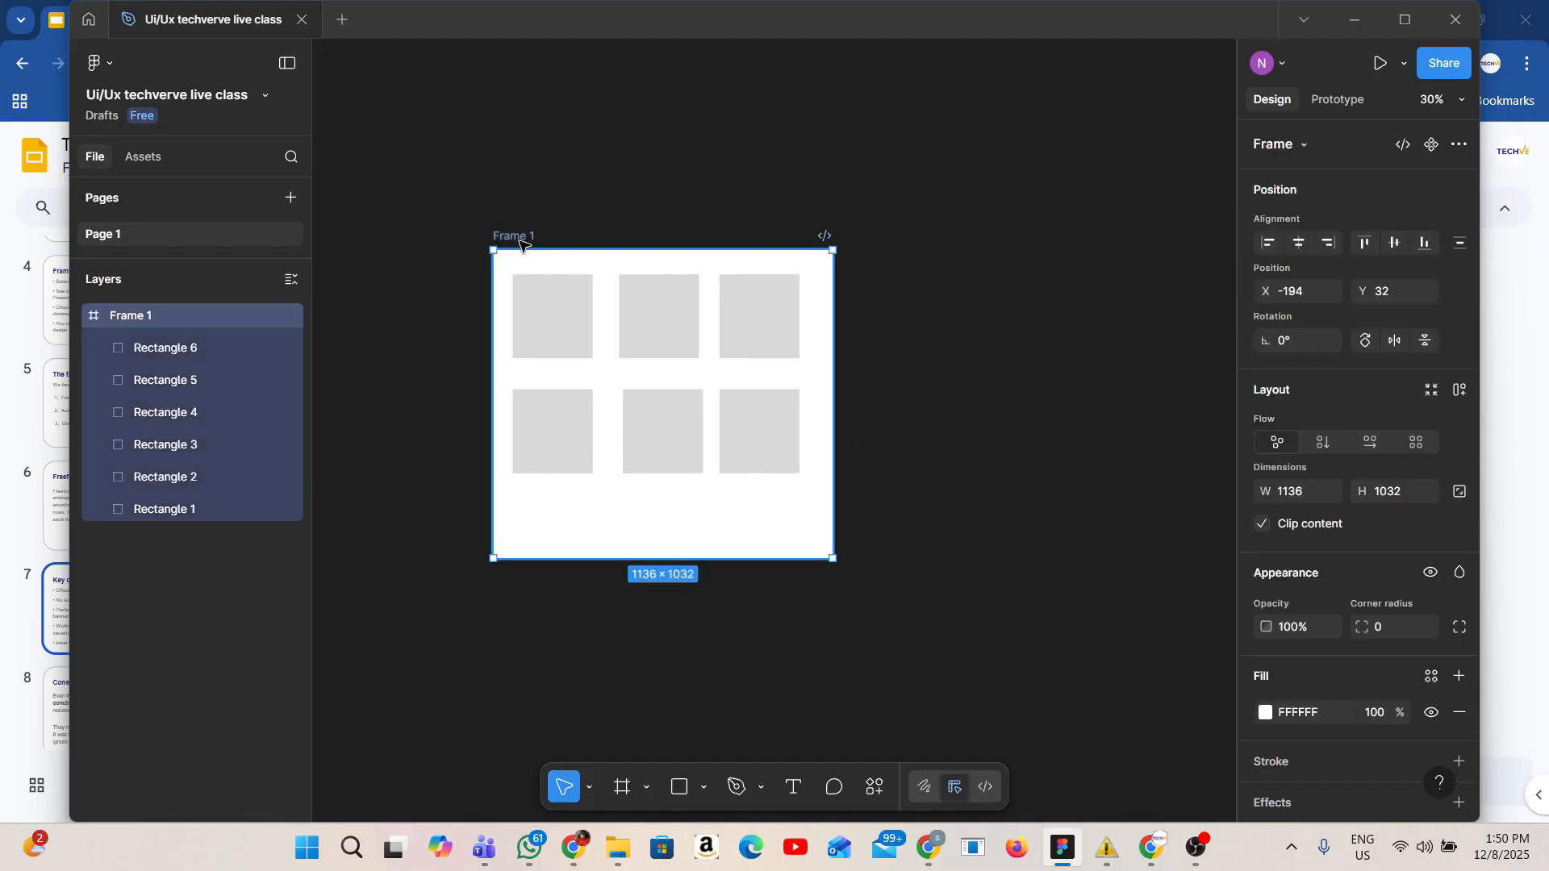
{"action": "left_click", "coordinate": [1451, 397]}
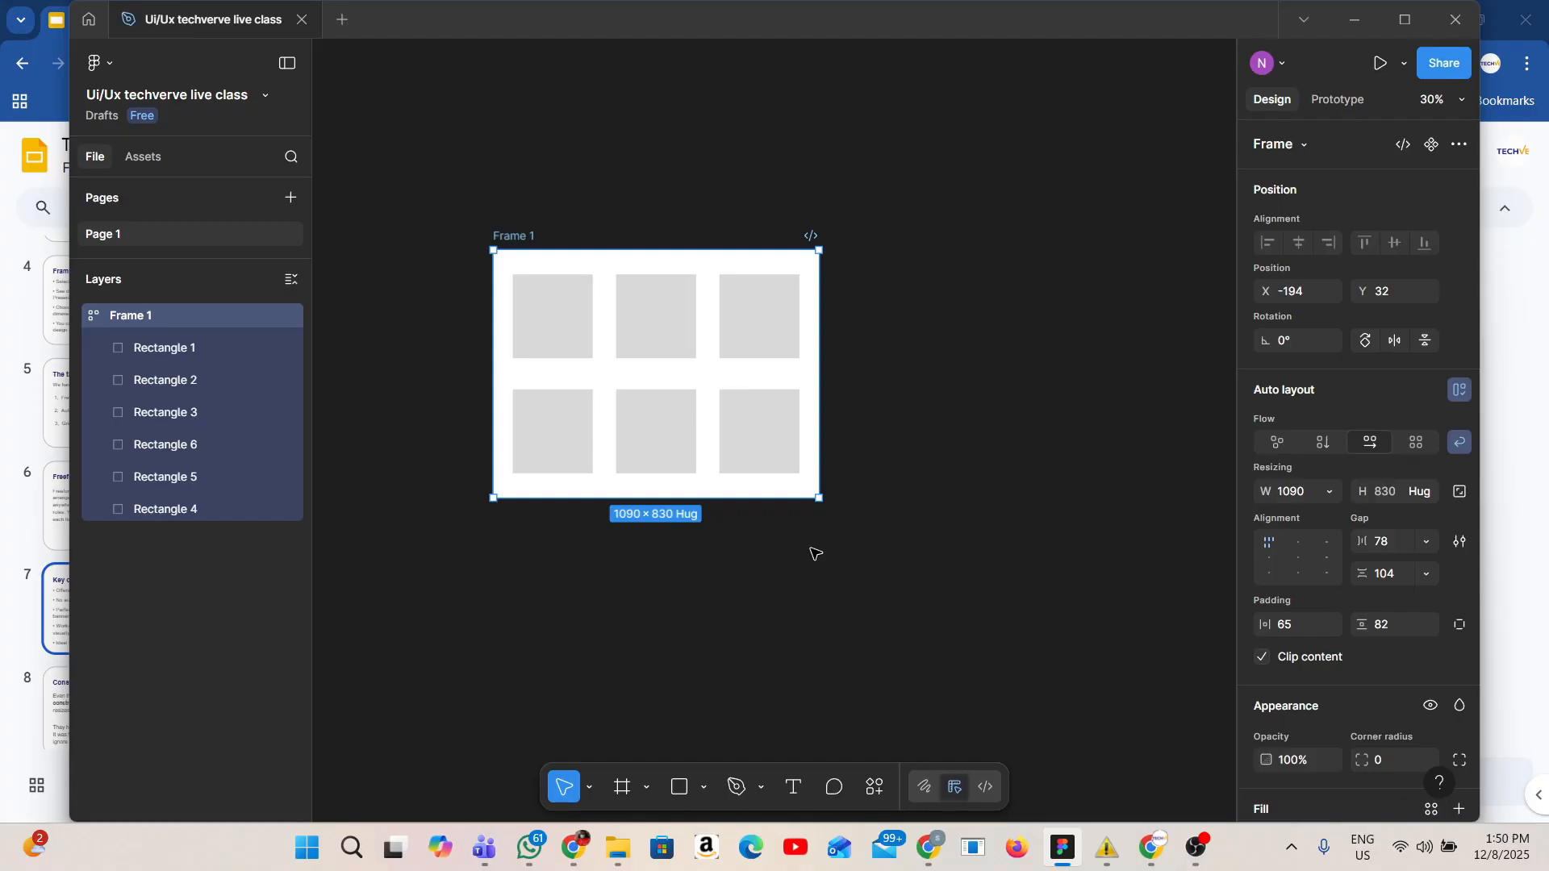
{"action": "key", "text": "ctrl+z"}
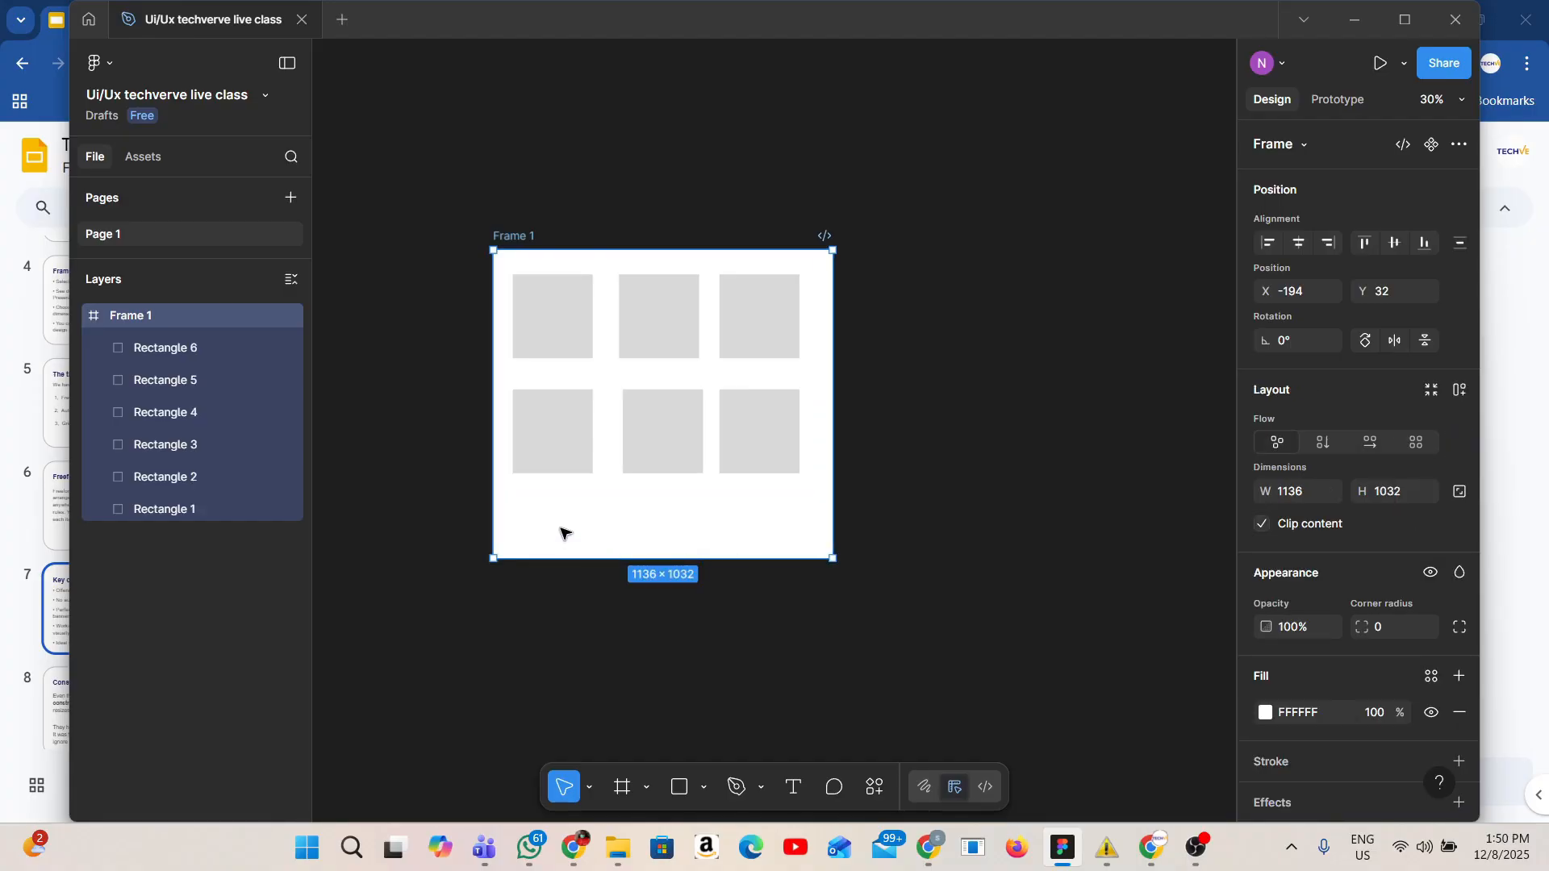
Duplicate Frame 1 as a copy above it, then add auto layout to the original Frame 1.
{"action": "left_click_drag", "start_coordinate": [565, 533], "coordinate": [564, 194]}
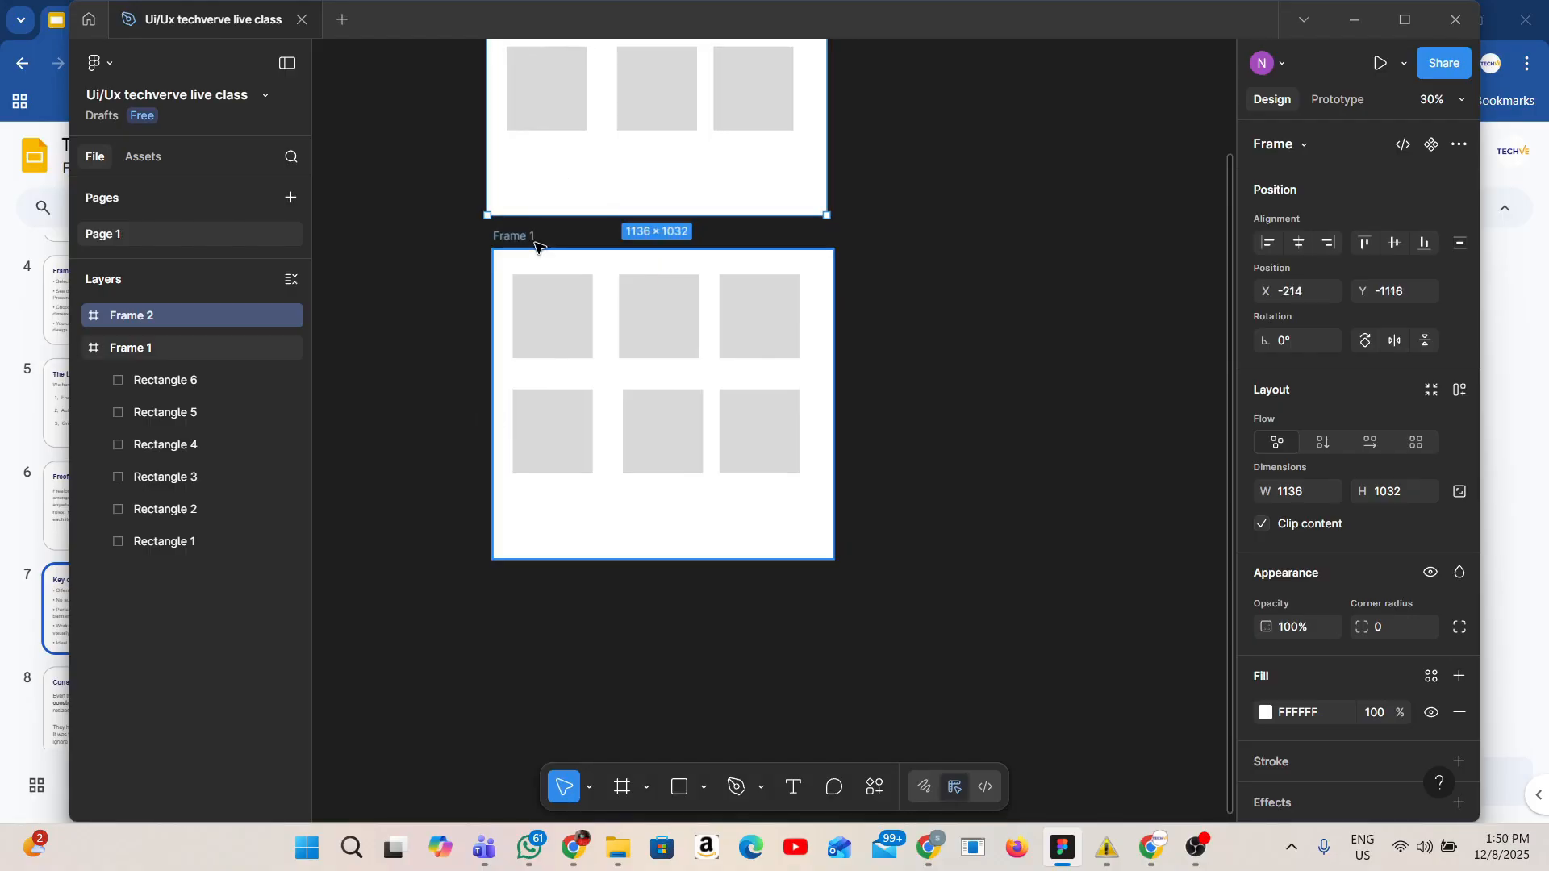
{"action": "left_click", "coordinate": [536, 245]}
{"action": "left_click", "coordinate": [1459, 389]}
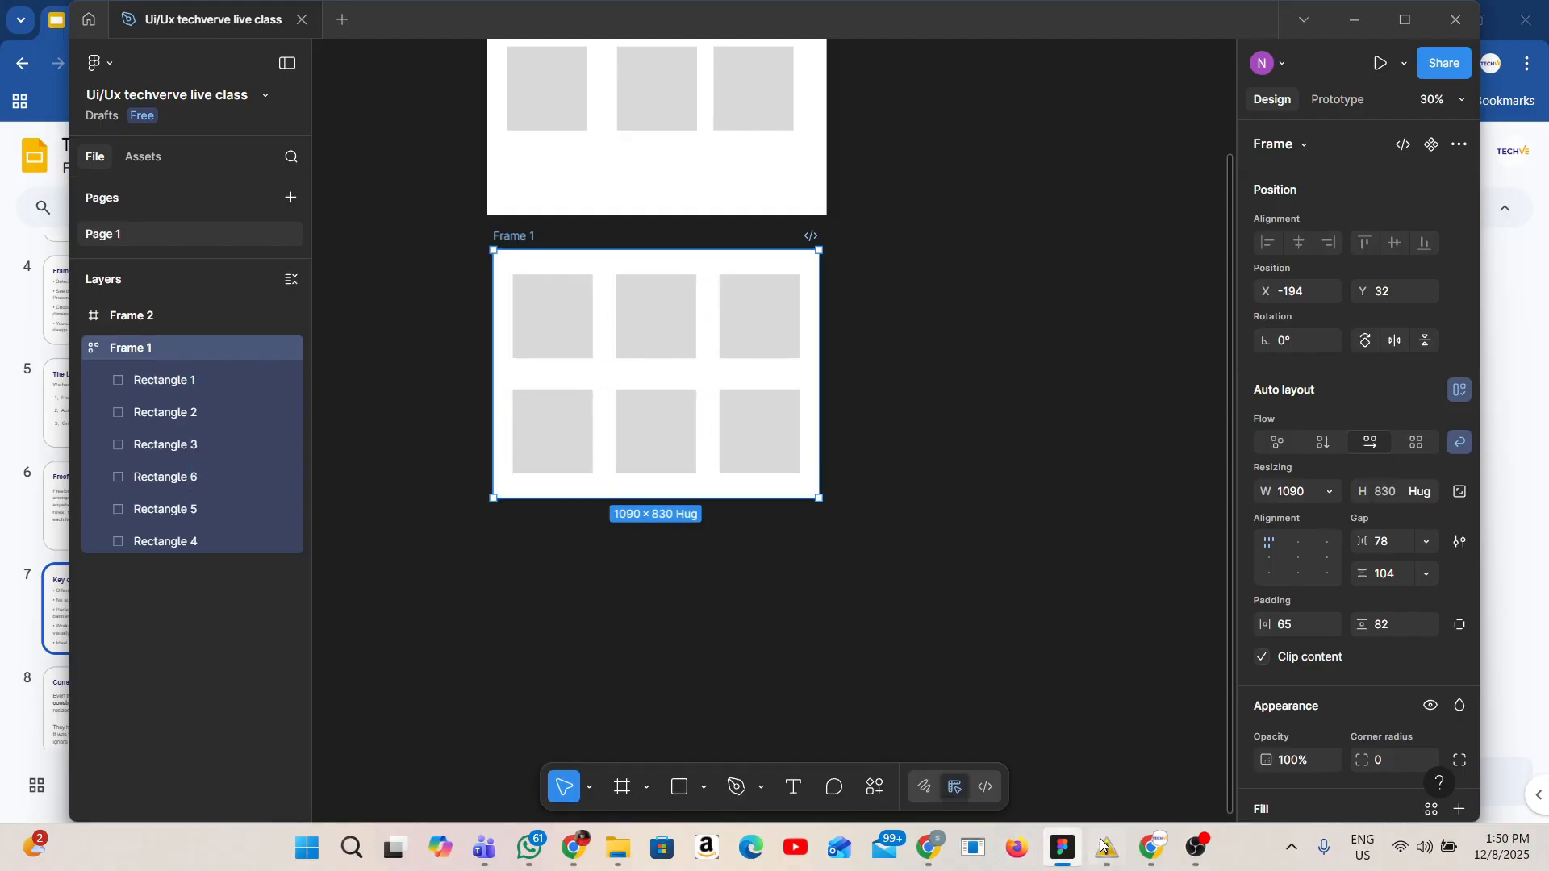
Switch to the Google Slides presentation and review the slides on constraints in Freeform Layout.
{"action": "left_click", "coordinate": [1152, 847]}
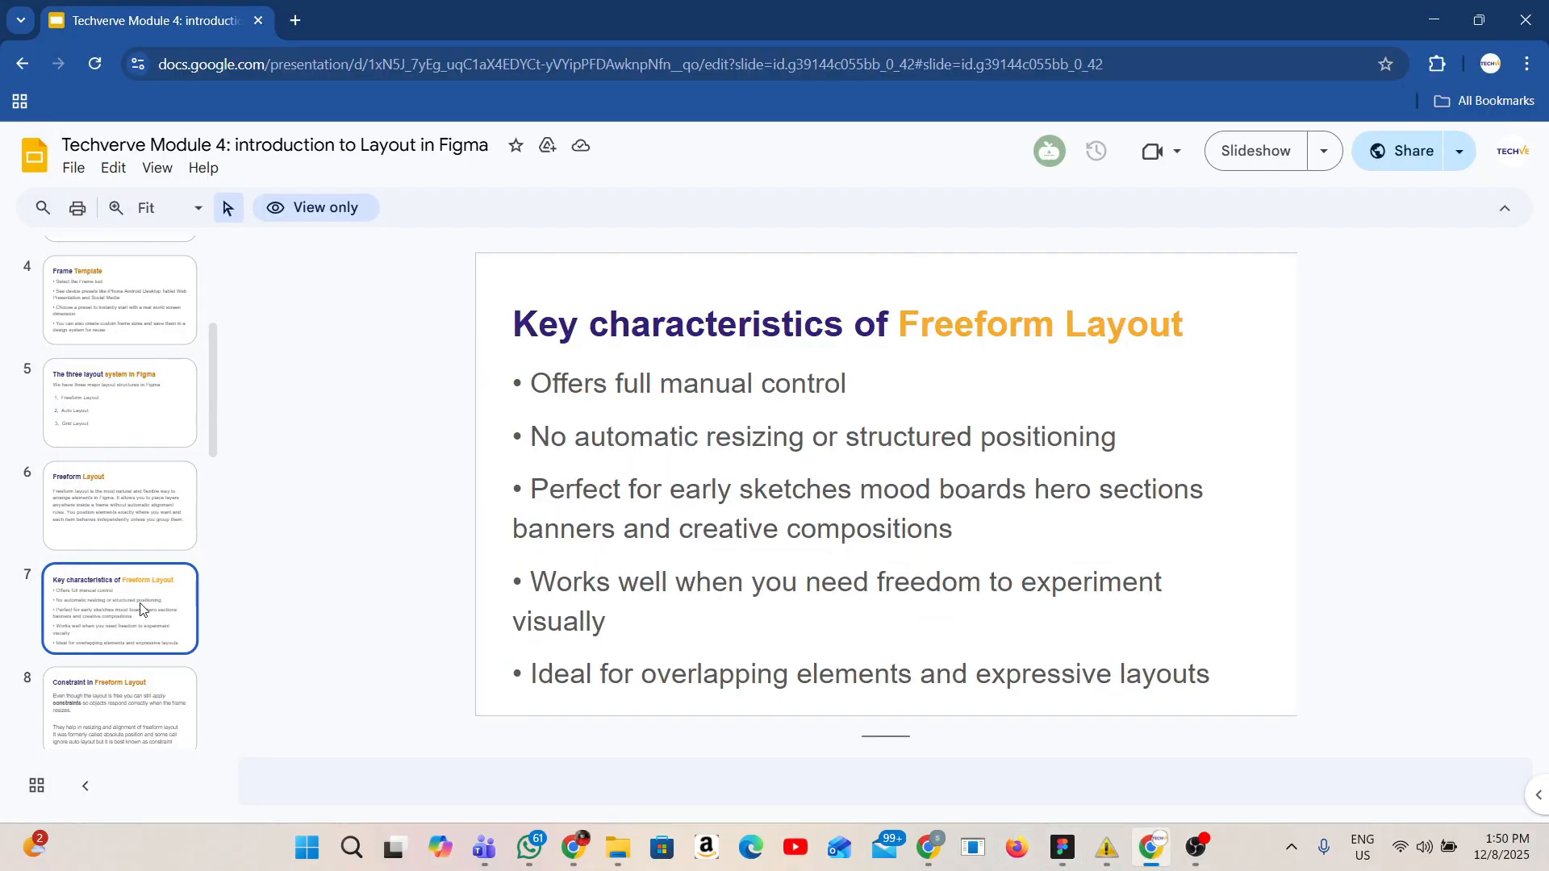
{"action": "scroll", "coordinate": [133, 500], "scroll_direction": "down", "scroll_amount": 3}
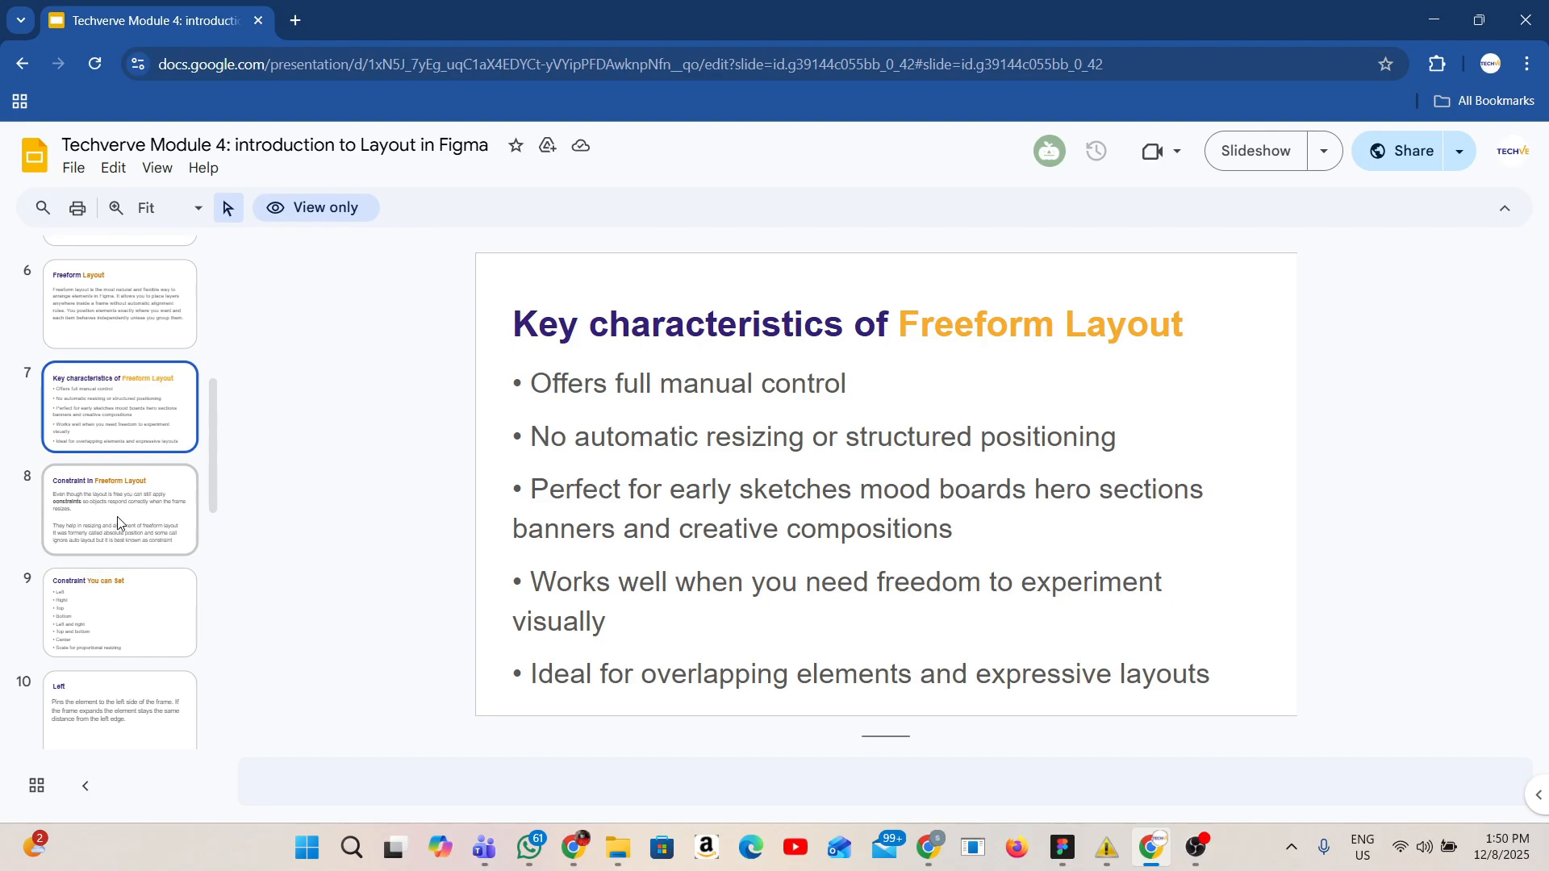
{"action": "left_click", "coordinate": [121, 512]}
{"action": "scroll", "coordinate": [117, 549], "scroll_direction": "down", "scroll_amount": 2}
{"action": "scroll", "coordinate": [117, 562], "scroll_direction": "down", "scroll_amount": 8}
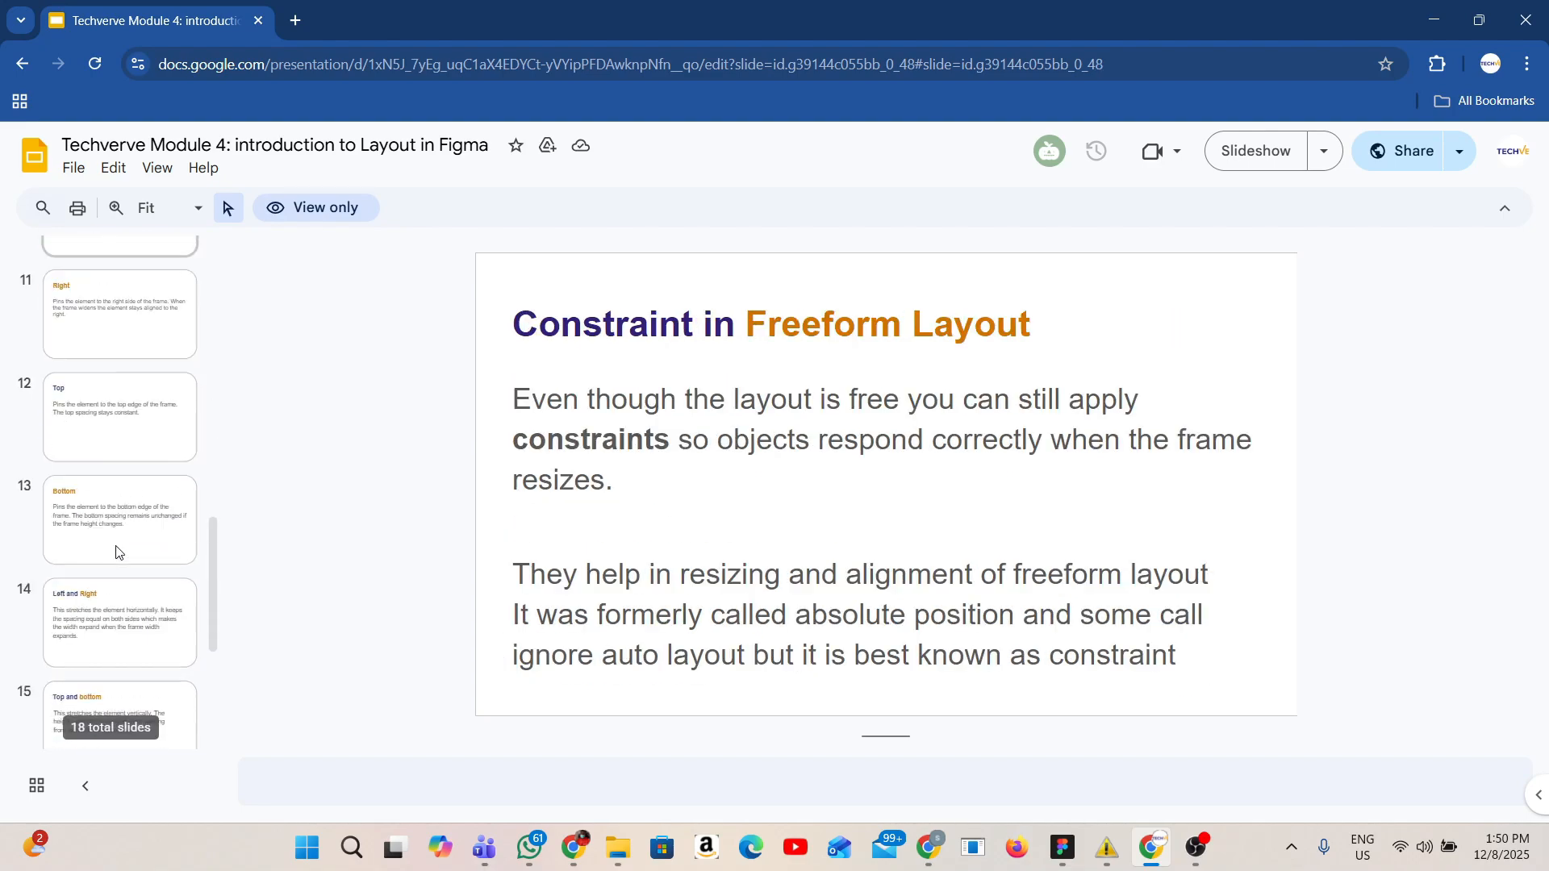
{"action": "scroll", "coordinate": [125, 533], "scroll_direction": "up", "scroll_amount": 10}
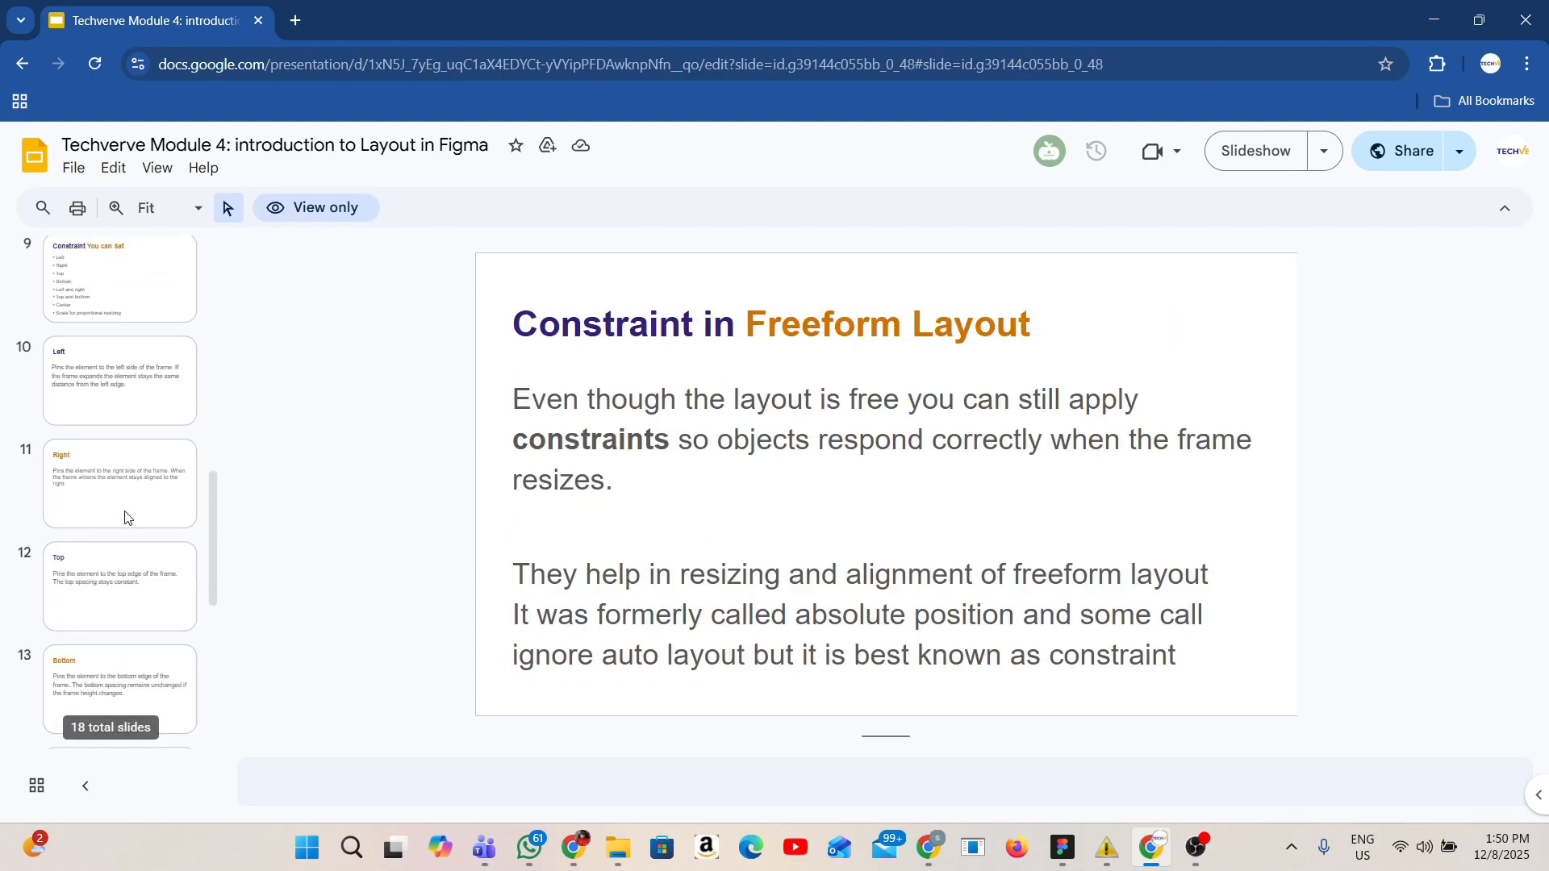
{"action": "scroll", "coordinate": [146, 618], "scroll_direction": "down", "scroll_amount": 6}
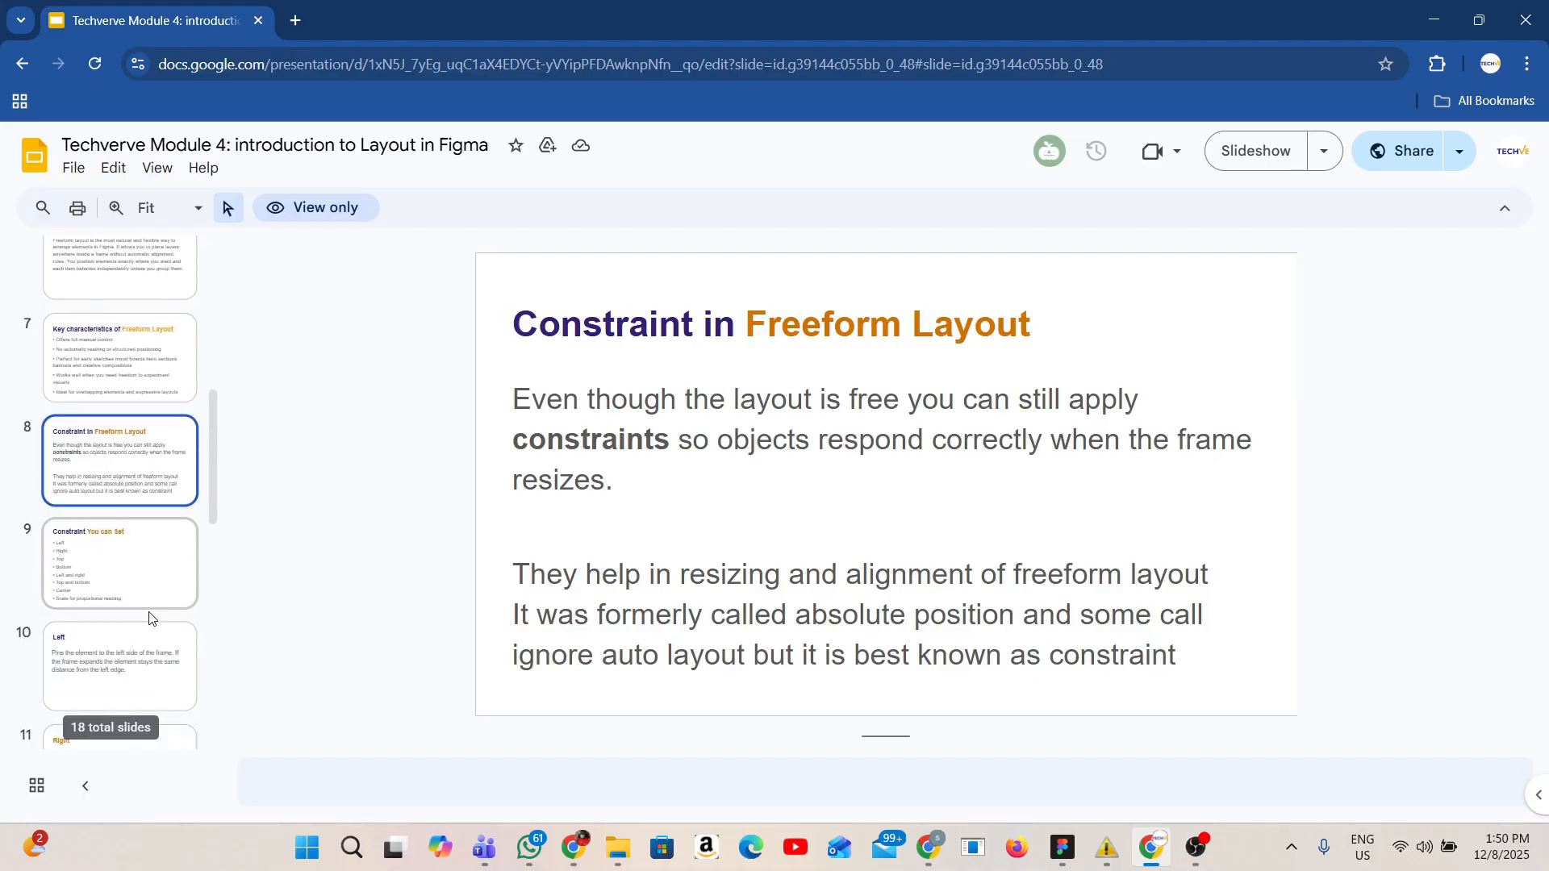
{"action": "scroll", "coordinate": [141, 564], "scroll_direction": "up", "scroll_amount": 4}
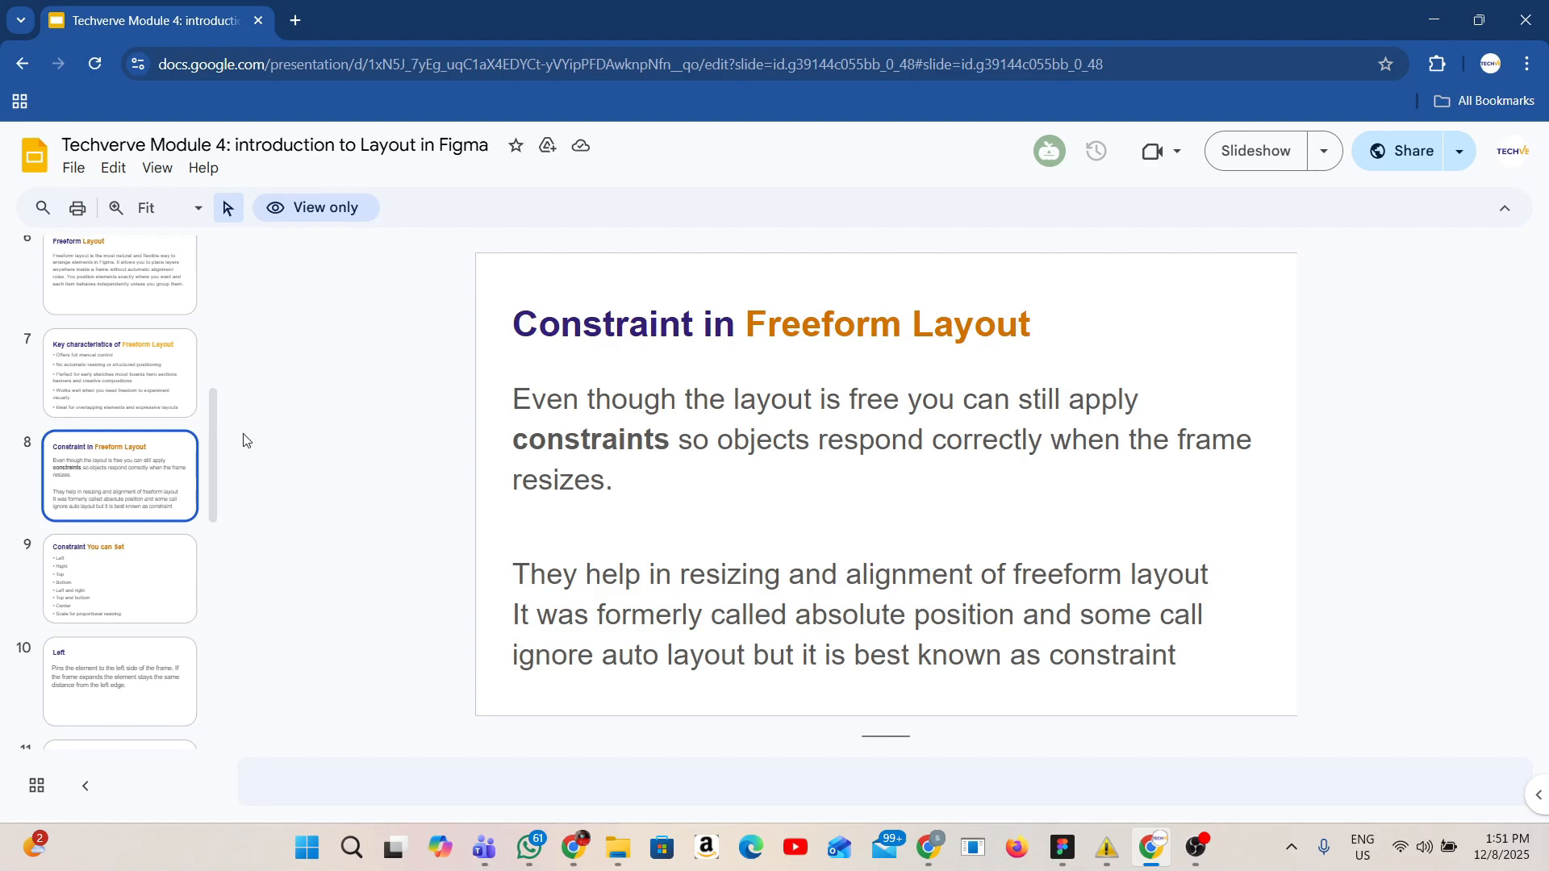
{"action": "scroll", "coordinate": [200, 505], "scroll_direction": "down", "scroll_amount": 3}
{"action": "left_click", "coordinate": [150, 364]}
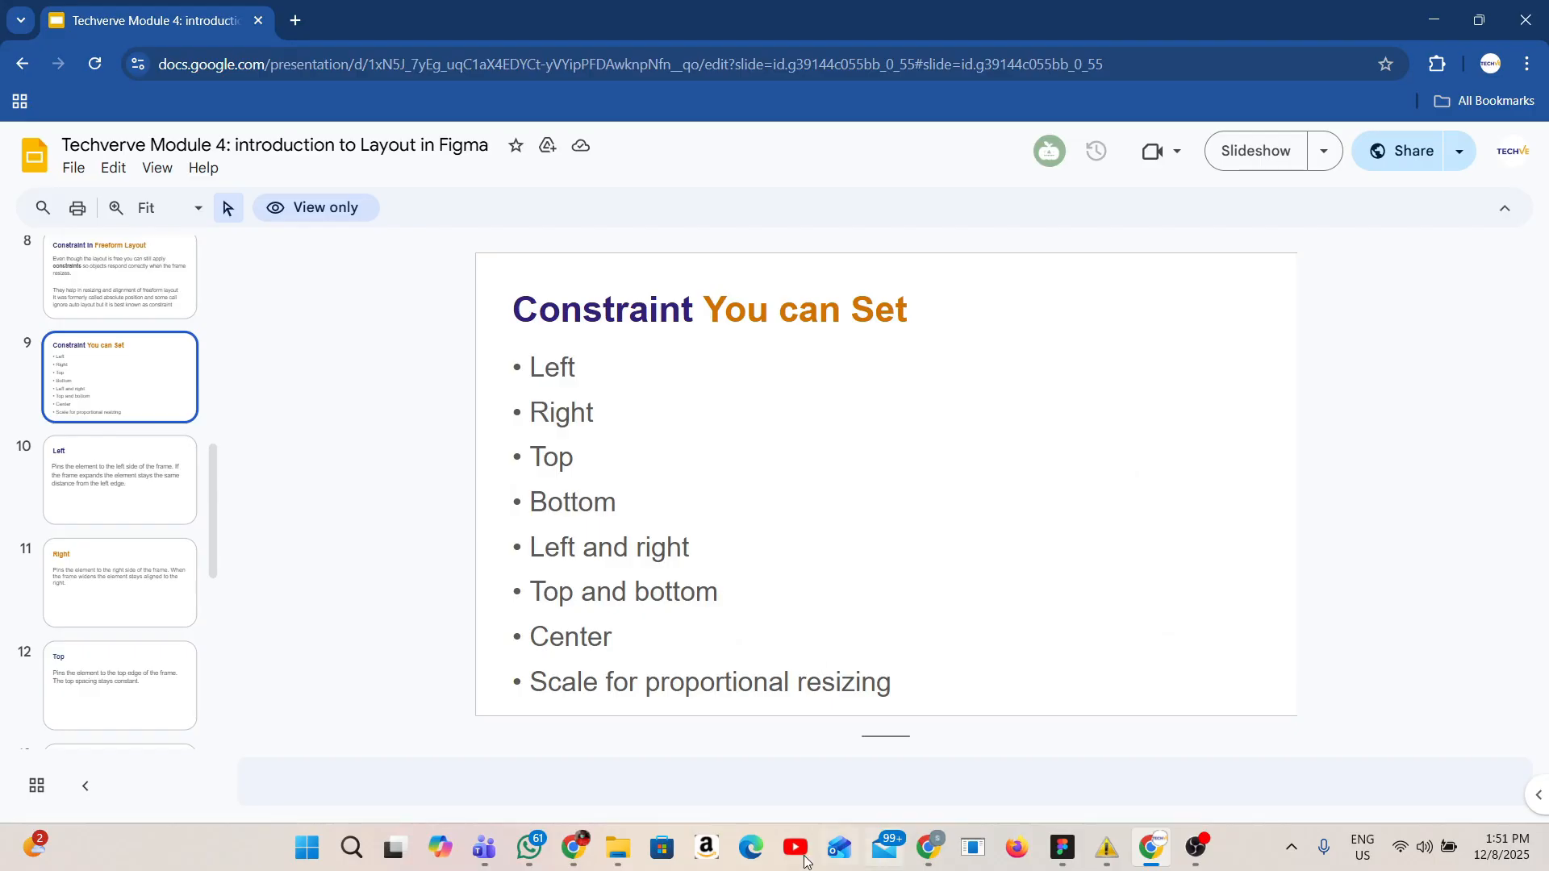
{"action": "mouse_move", "coordinate": [1177, 839]}
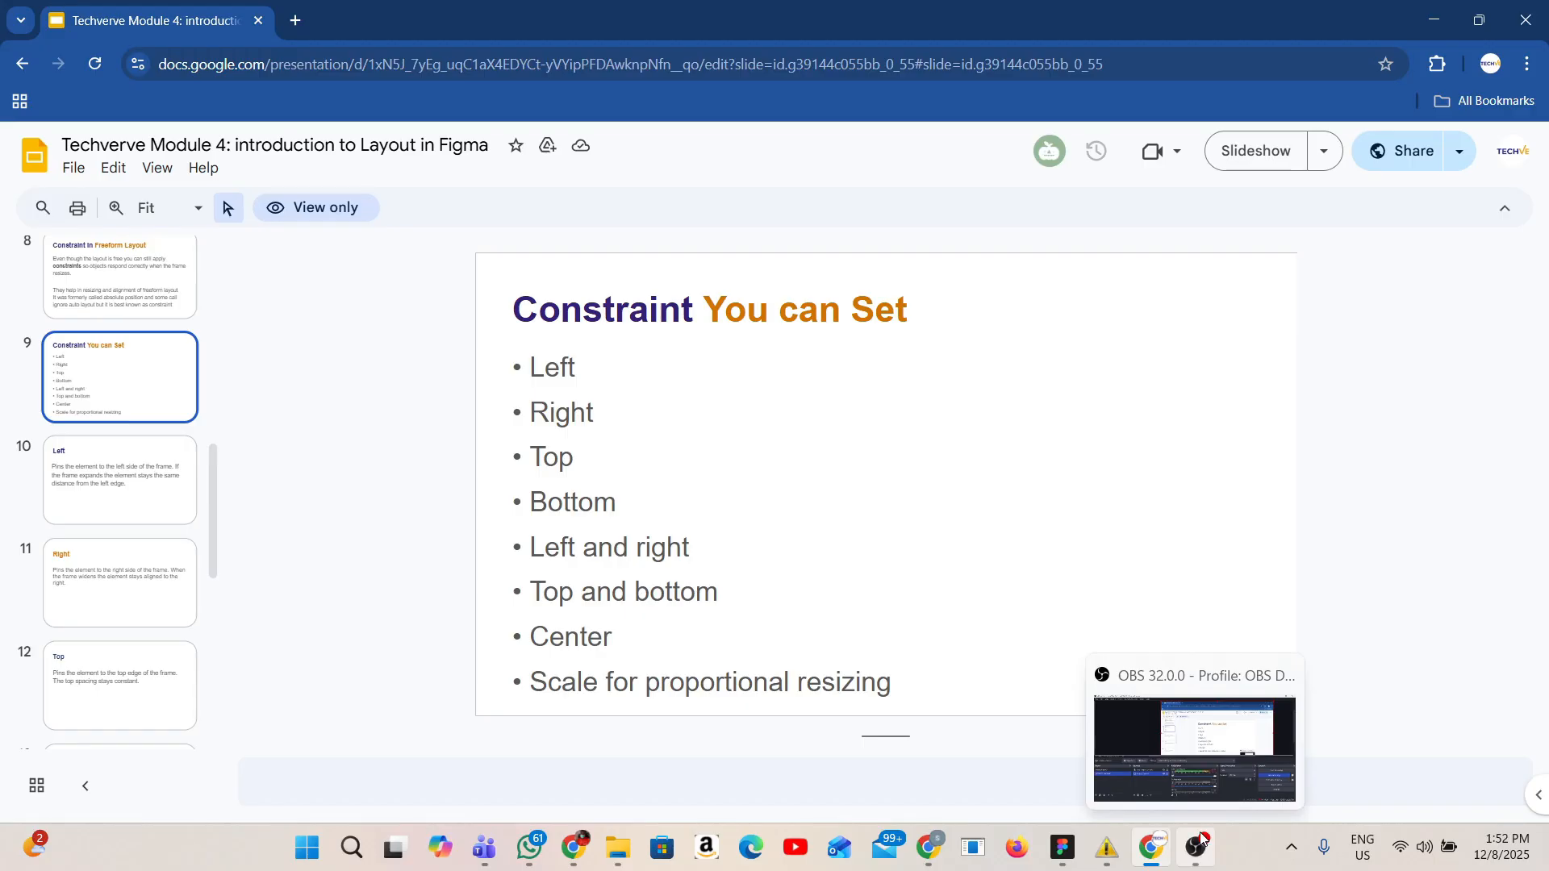
Return to Figma and show the constraint settings of the bottom-right rectangle in the freeform Frame 2.
{"action": "left_click", "coordinate": [1062, 847]}
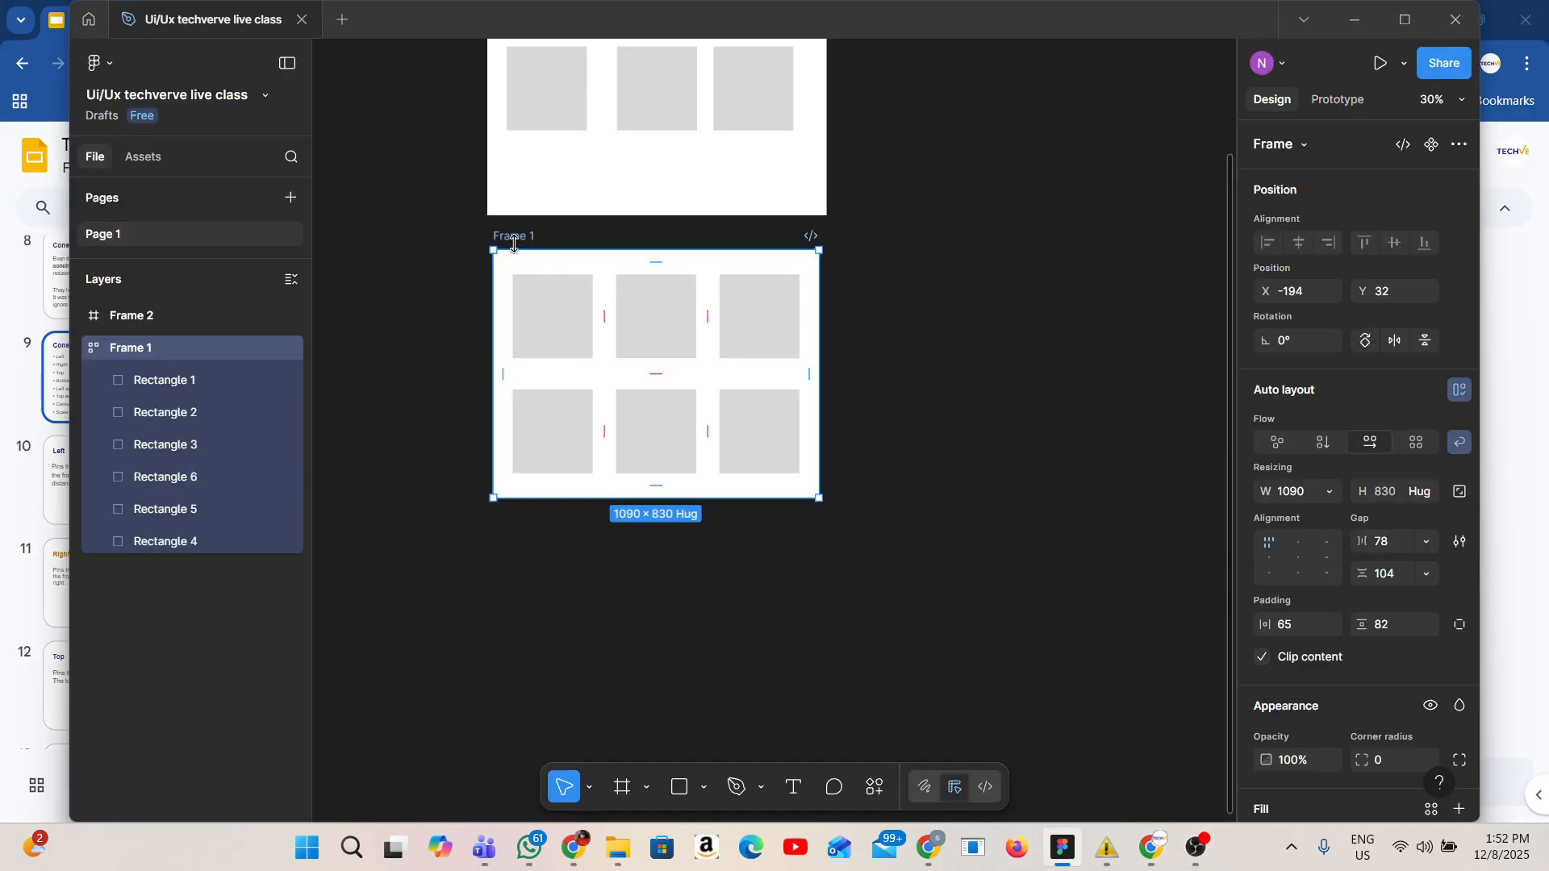
{"action": "scroll", "coordinate": [849, 457], "scroll_direction": "up", "scroll_amount": 5}
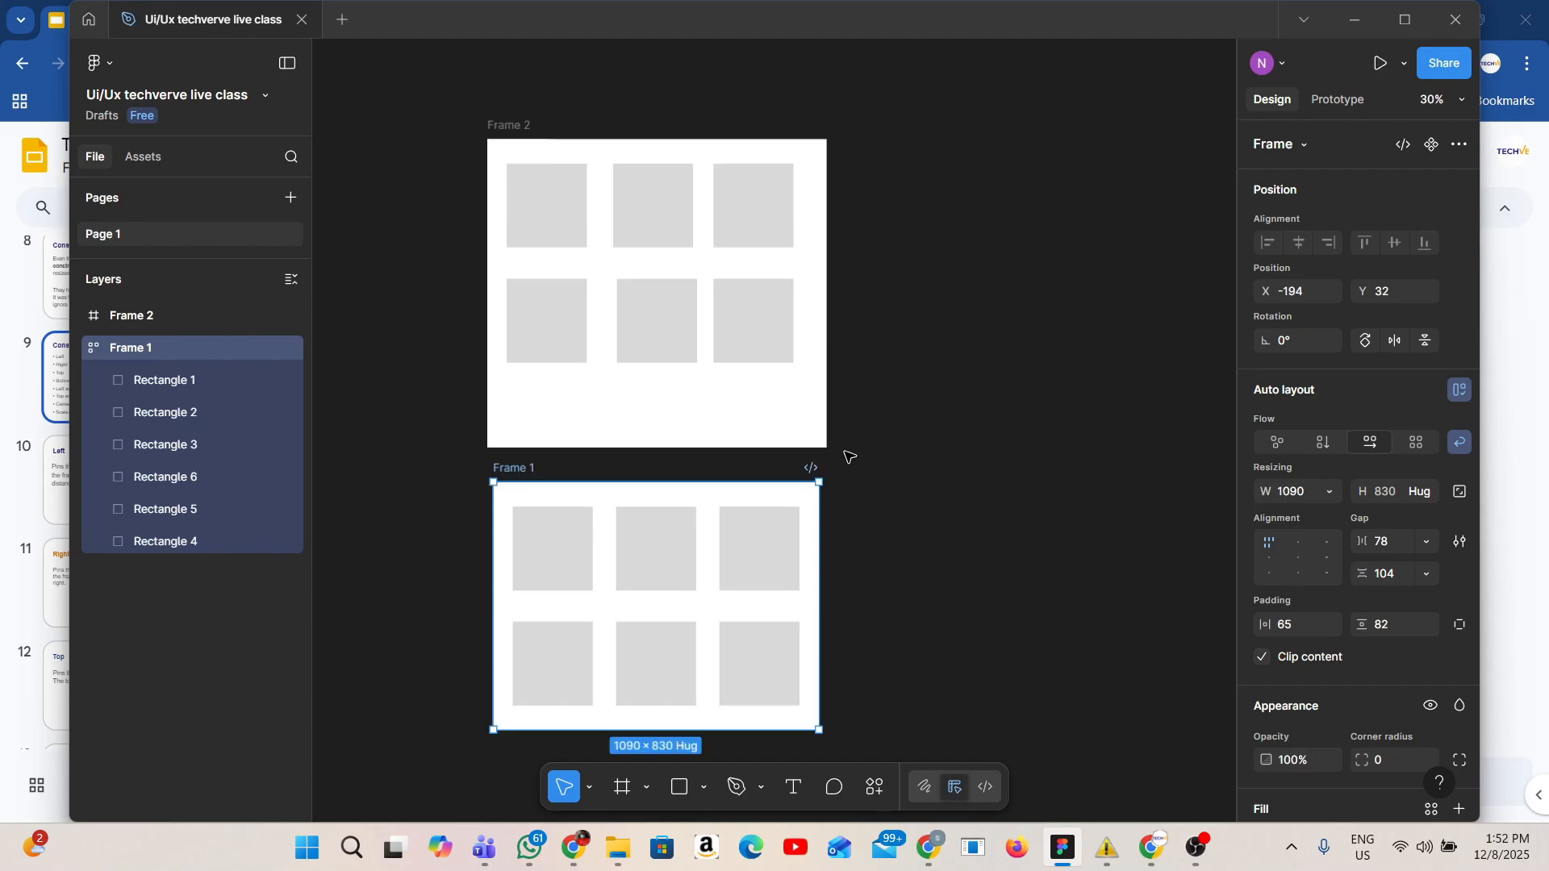
{"action": "scroll", "coordinate": [849, 457], "scroll_direction": "up", "scroll_amount": 1}
{"action": "left_click", "coordinate": [512, 180]}
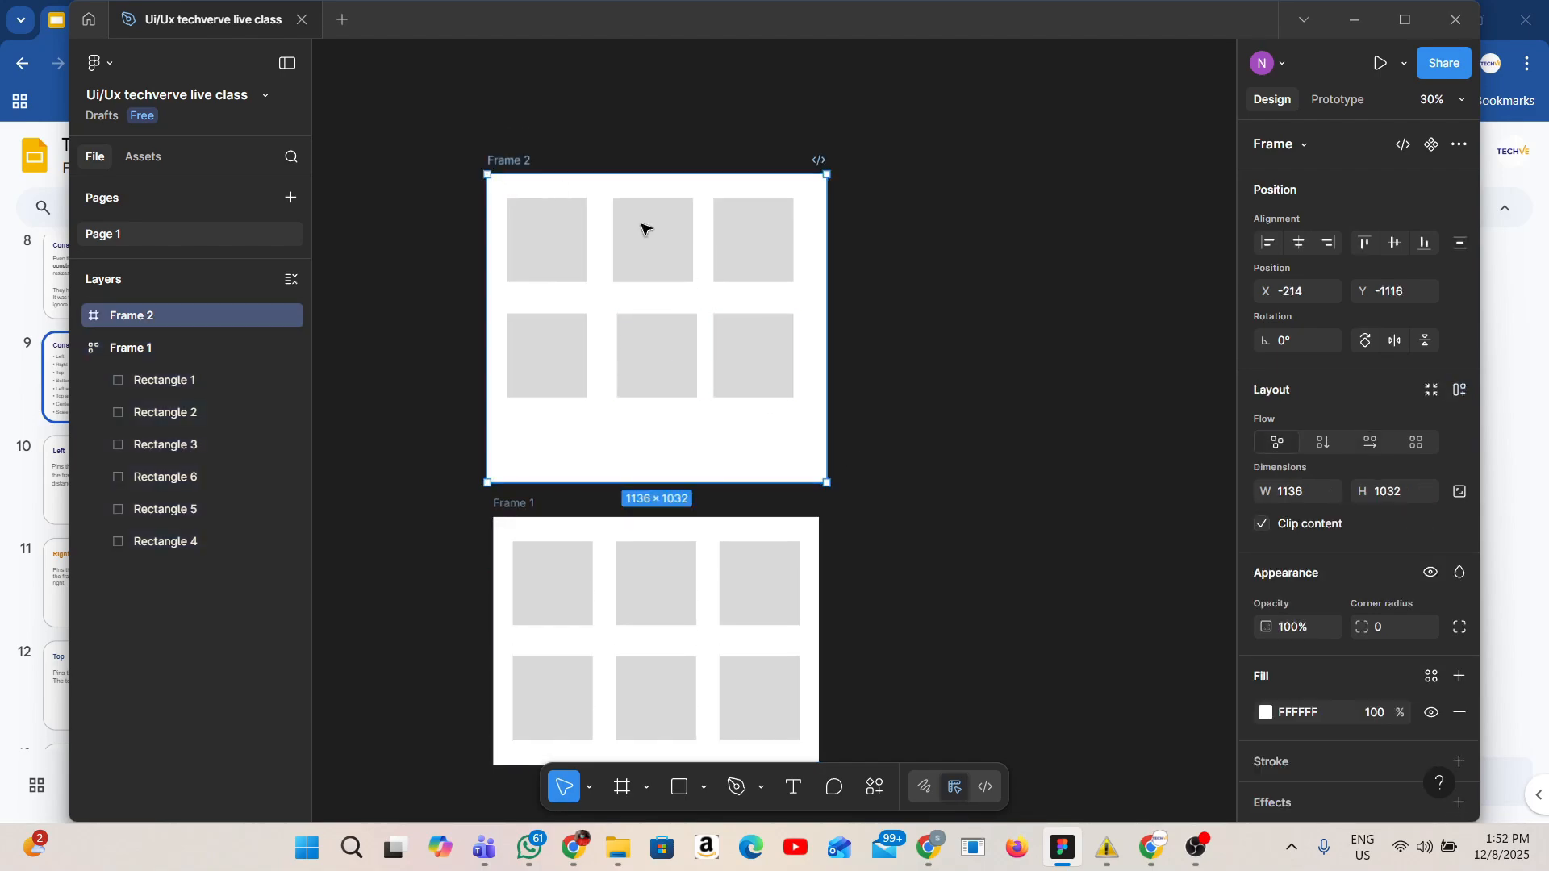
{"action": "left_click", "coordinate": [731, 353]}
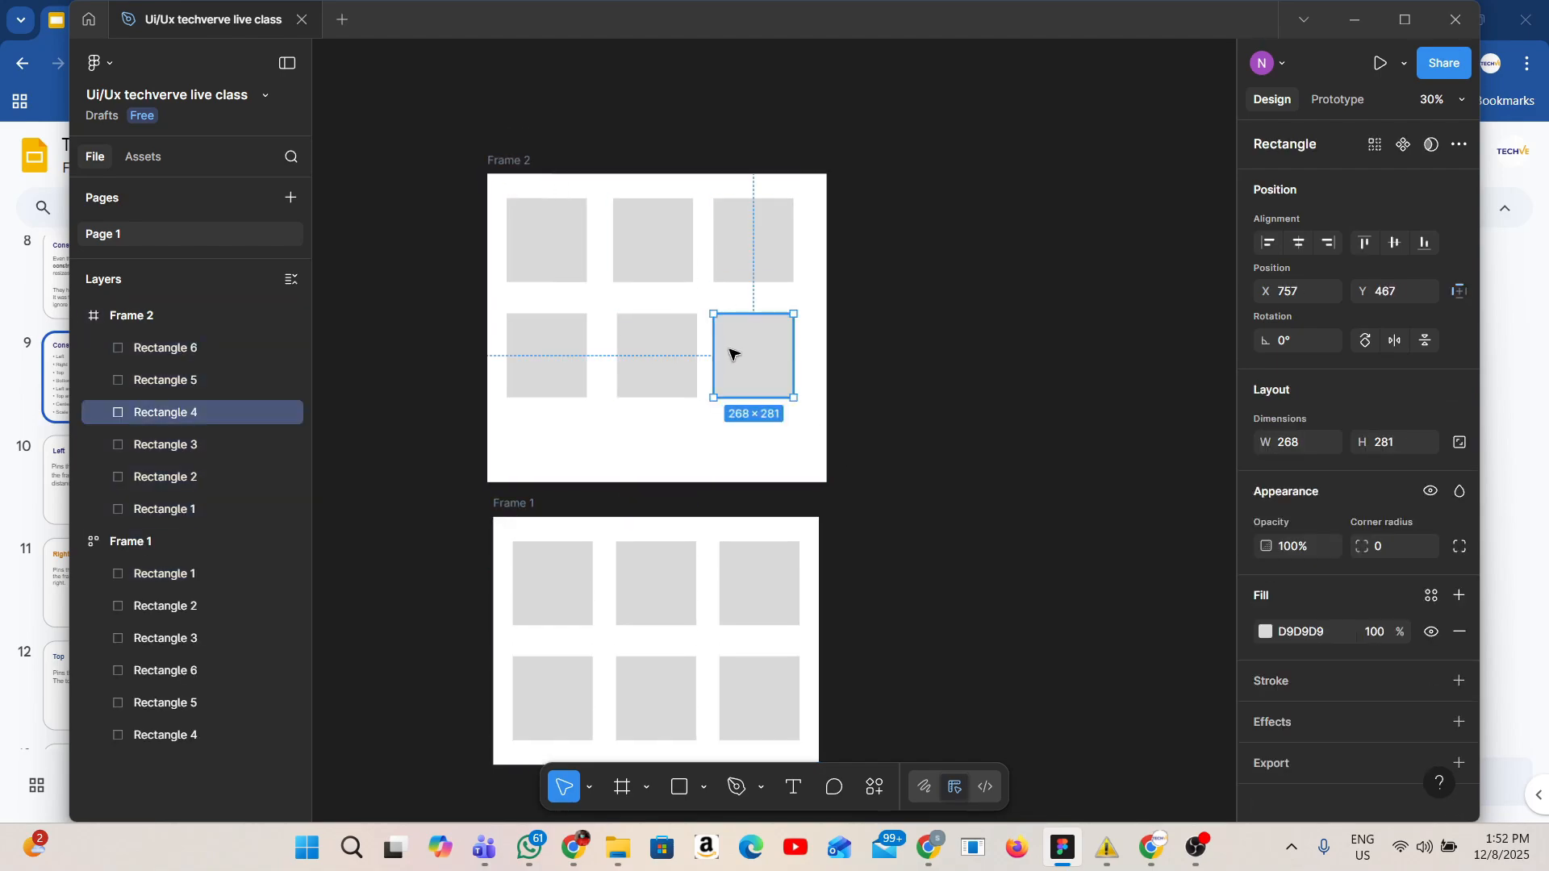
{"action": "left_click", "coordinate": [1459, 290]}
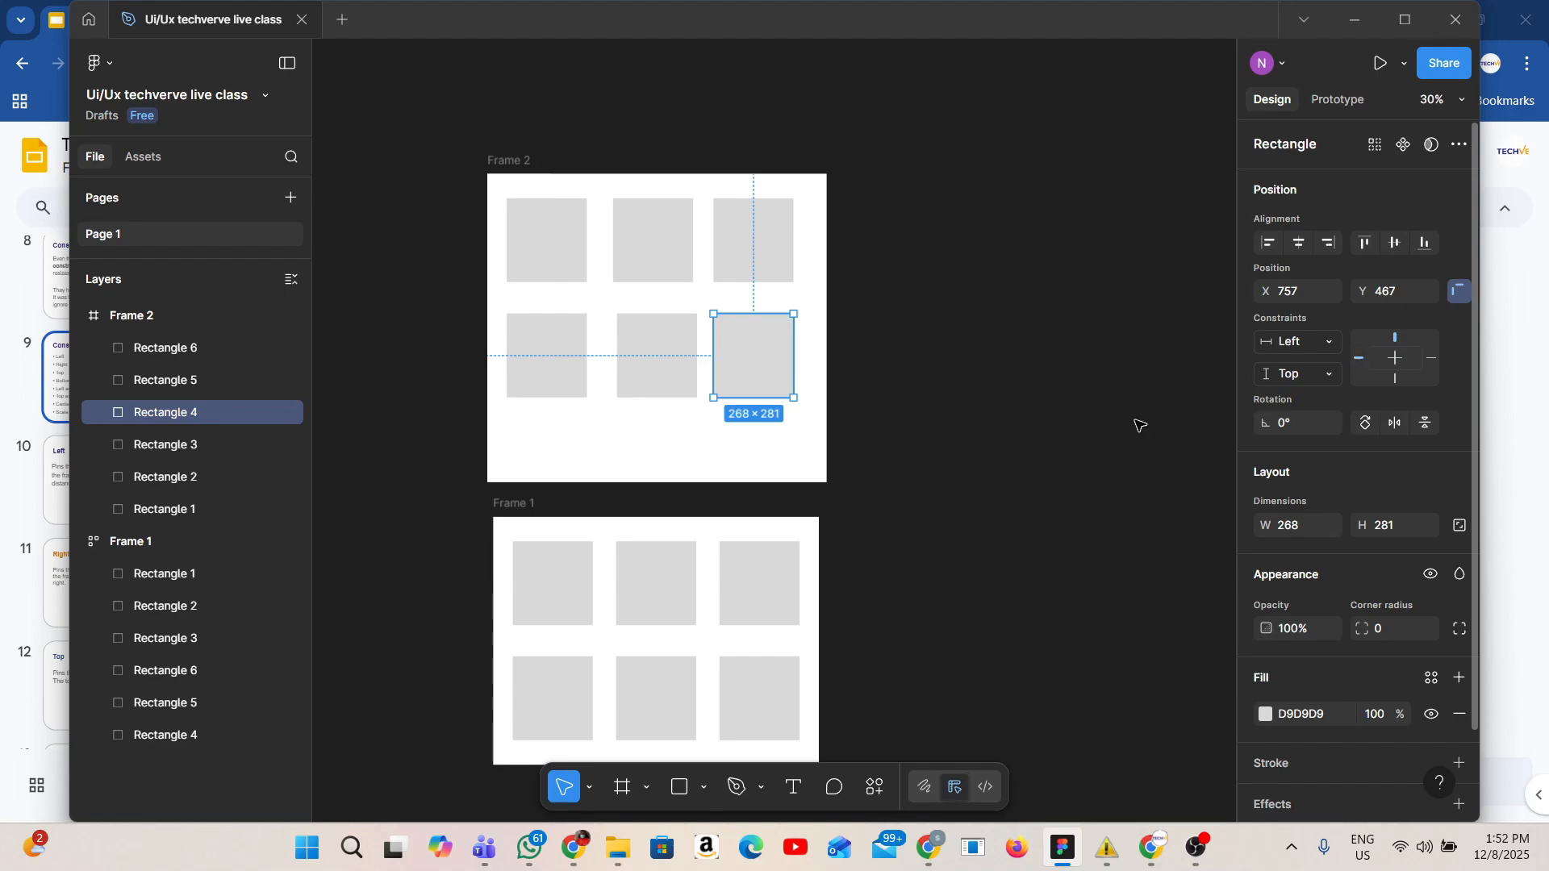
Draw an ellipse about 310 × 320 beside Frame 1, trying its opacity at 60% before restoring 100%.
{"action": "scroll", "coordinate": [1044, 503], "scroll_direction": "down", "scroll_amount": 2}
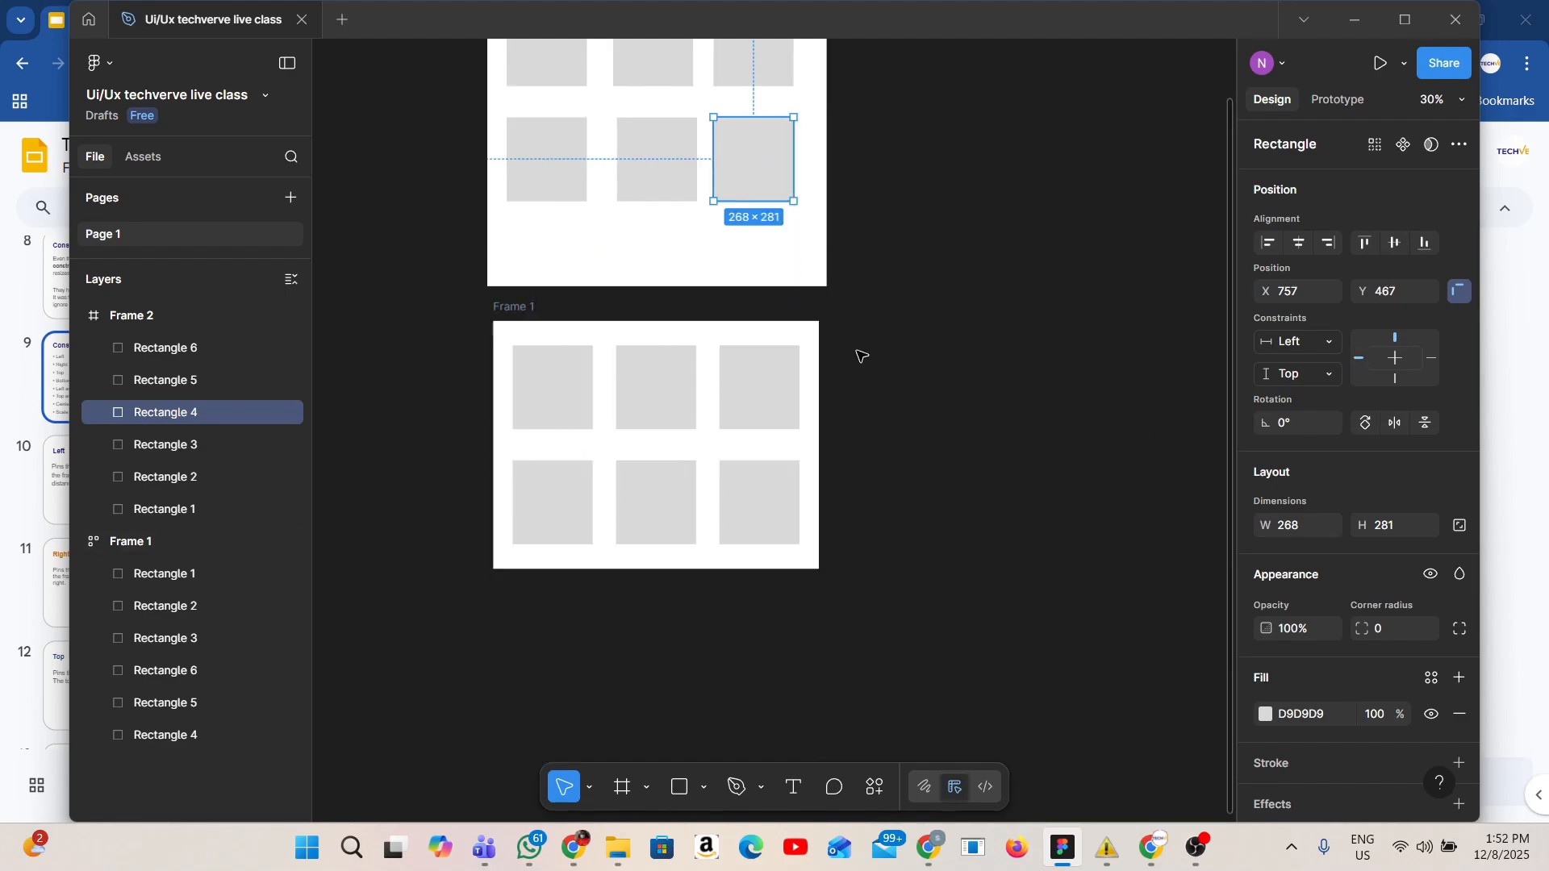
{"action": "left_click", "coordinate": [527, 310]}
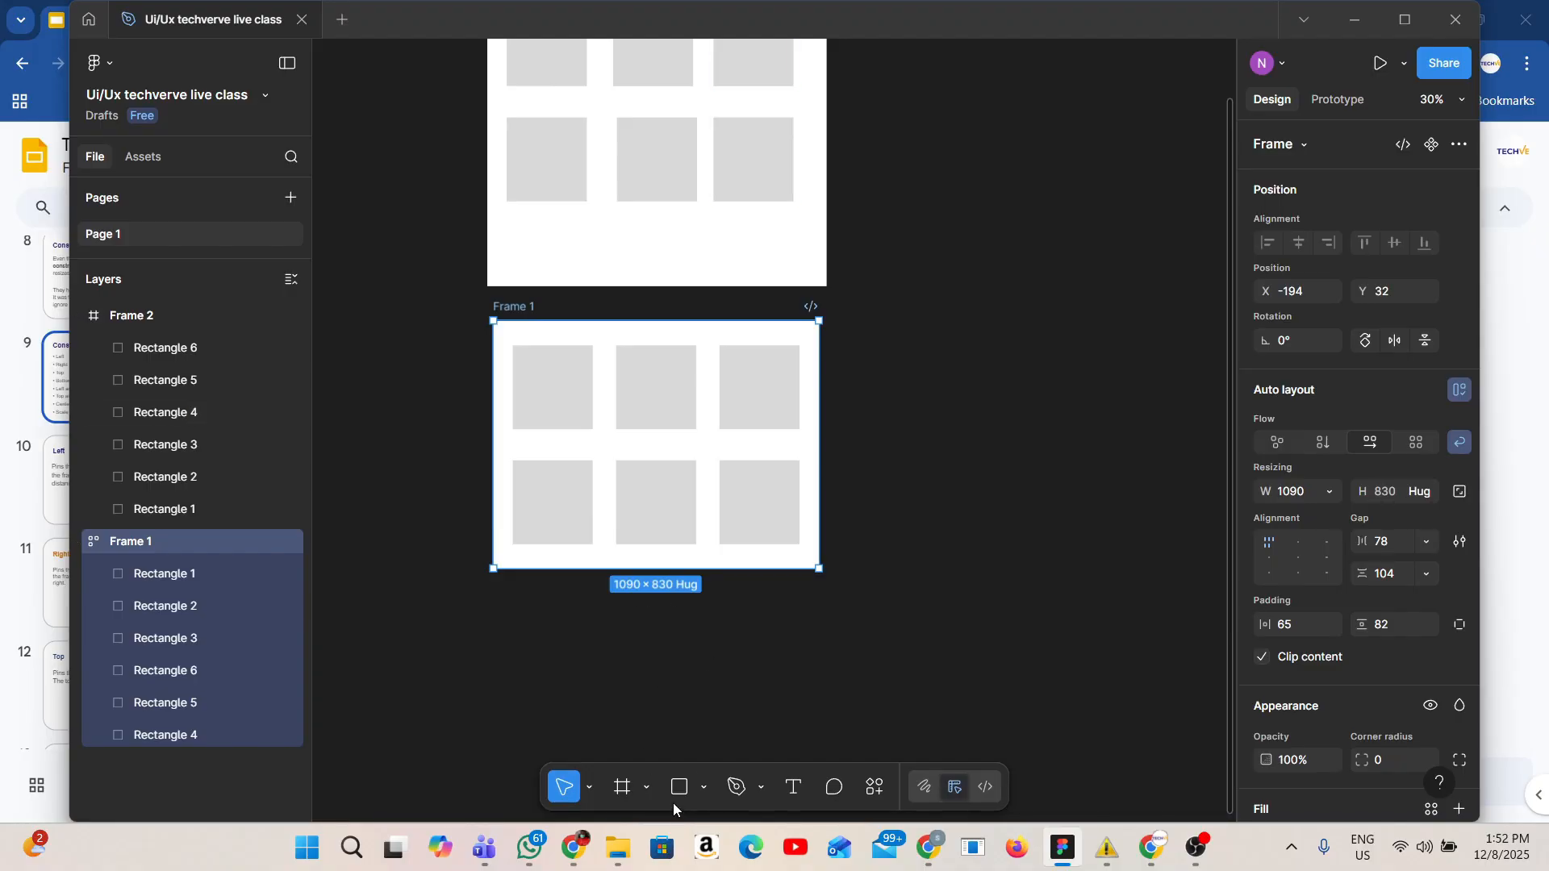
{"action": "left_click", "coordinate": [702, 787]}
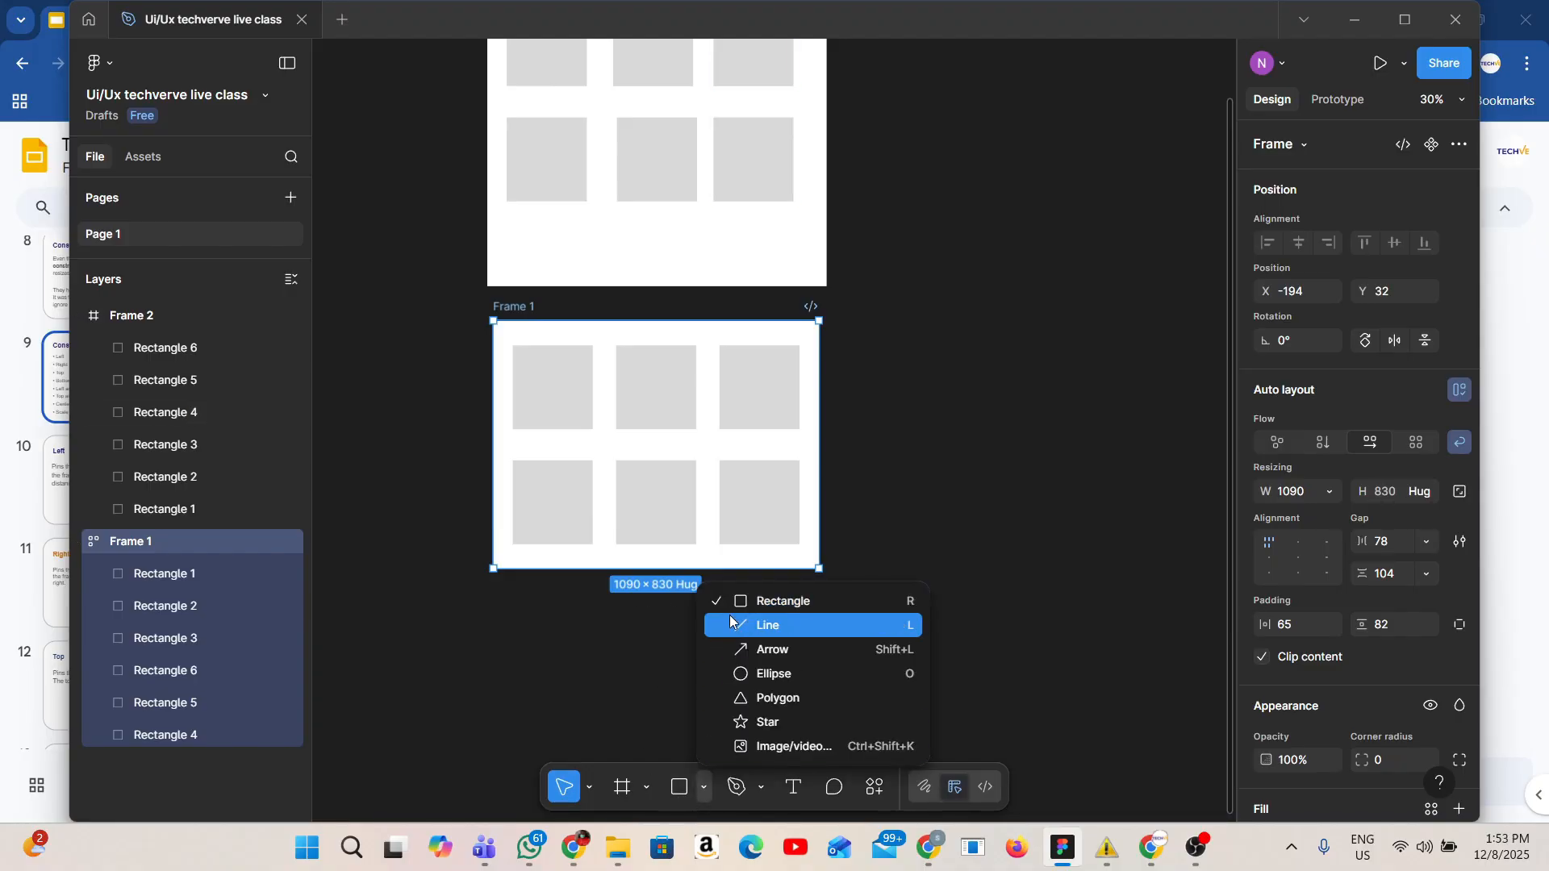
{"action": "left_click", "coordinate": [746, 676]}
{"action": "left_click_drag", "start_coordinate": [953, 396], "coordinate": [1046, 491]}
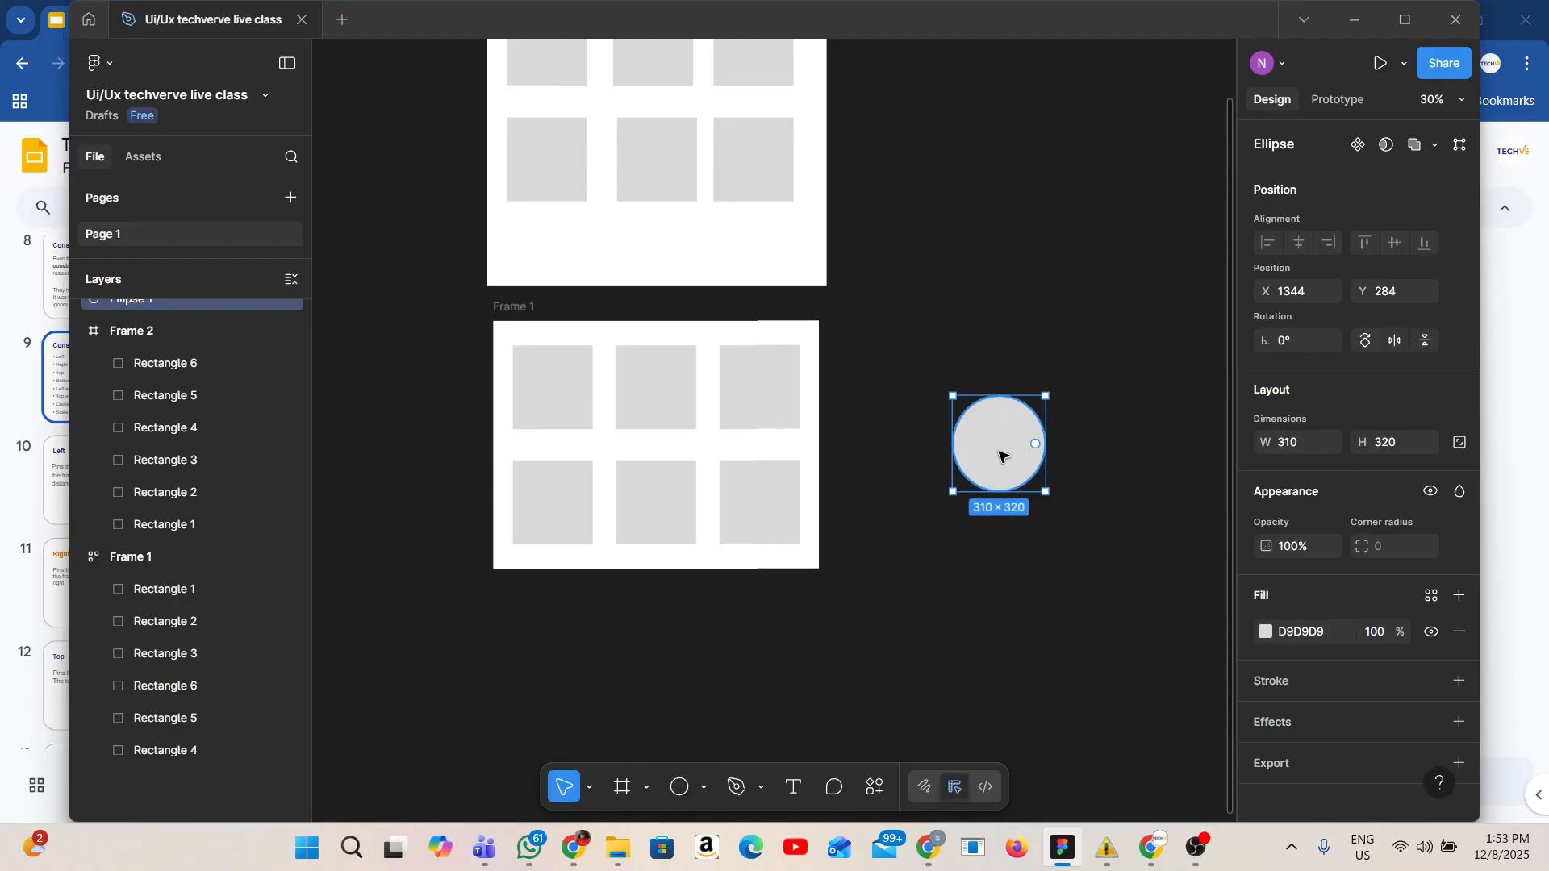
{"action": "key", "text": "6"}
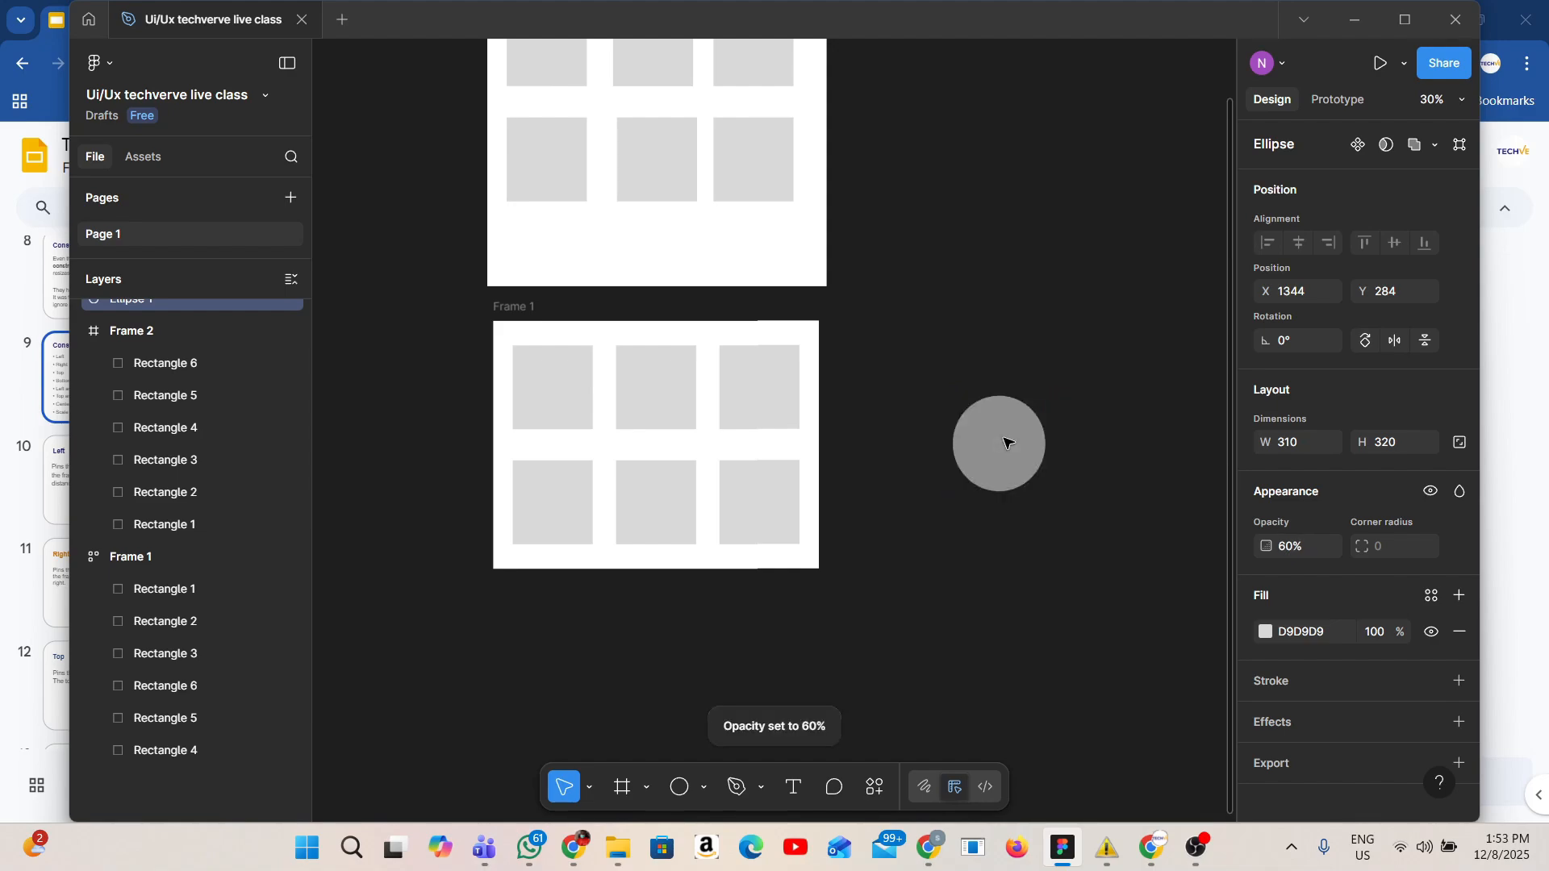
{"action": "key", "text": "0"}
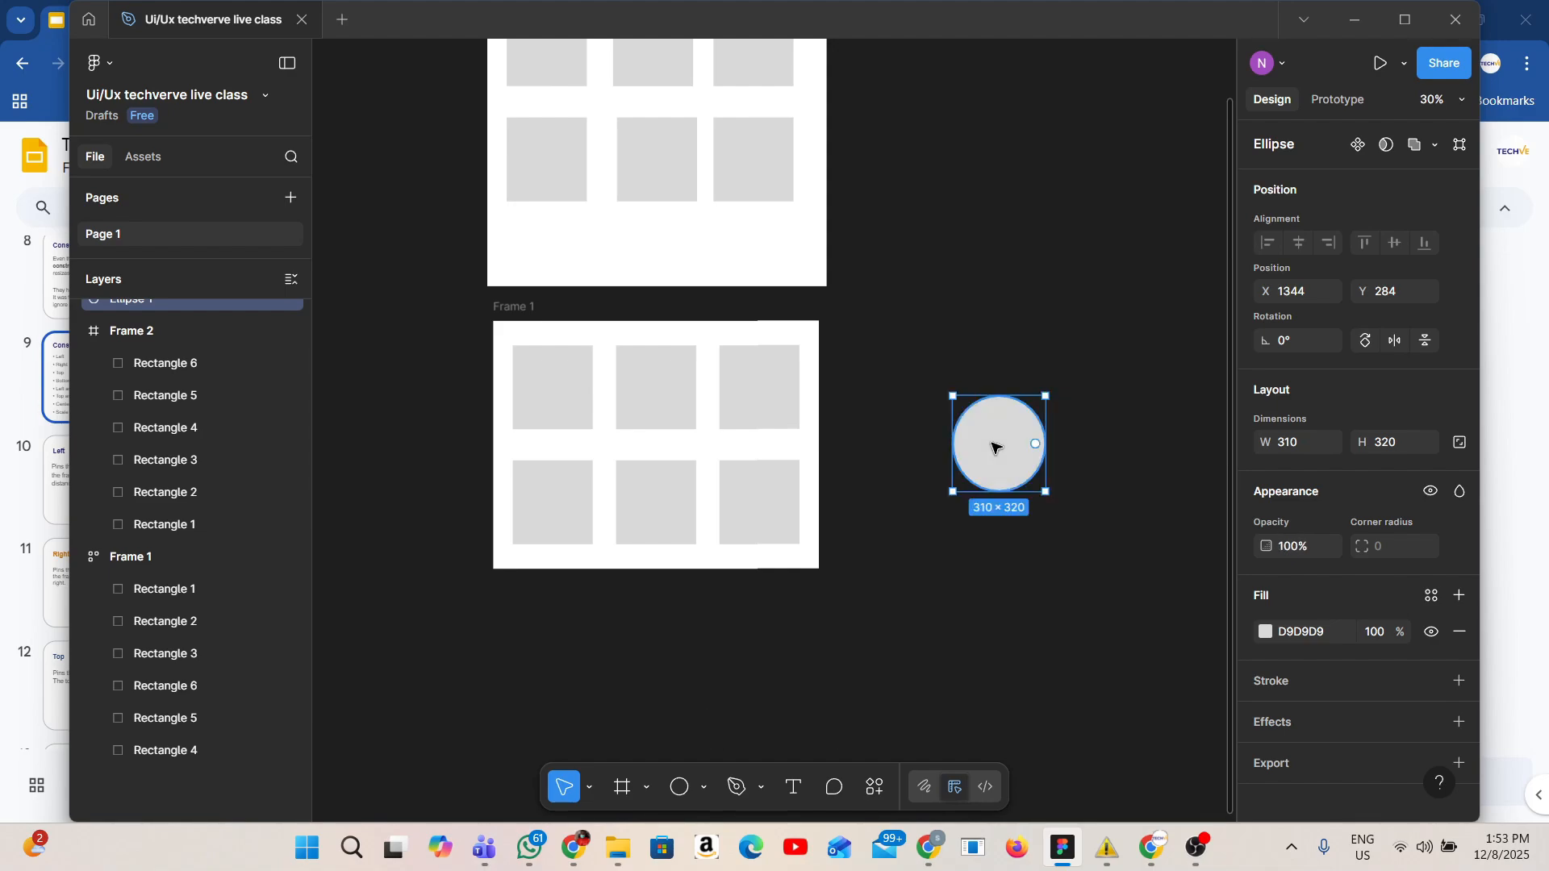
Add a text label reading 6 on top of the ellipse.
{"action": "key", "text": "t"}
{"action": "left_click", "coordinate": [993, 442]}
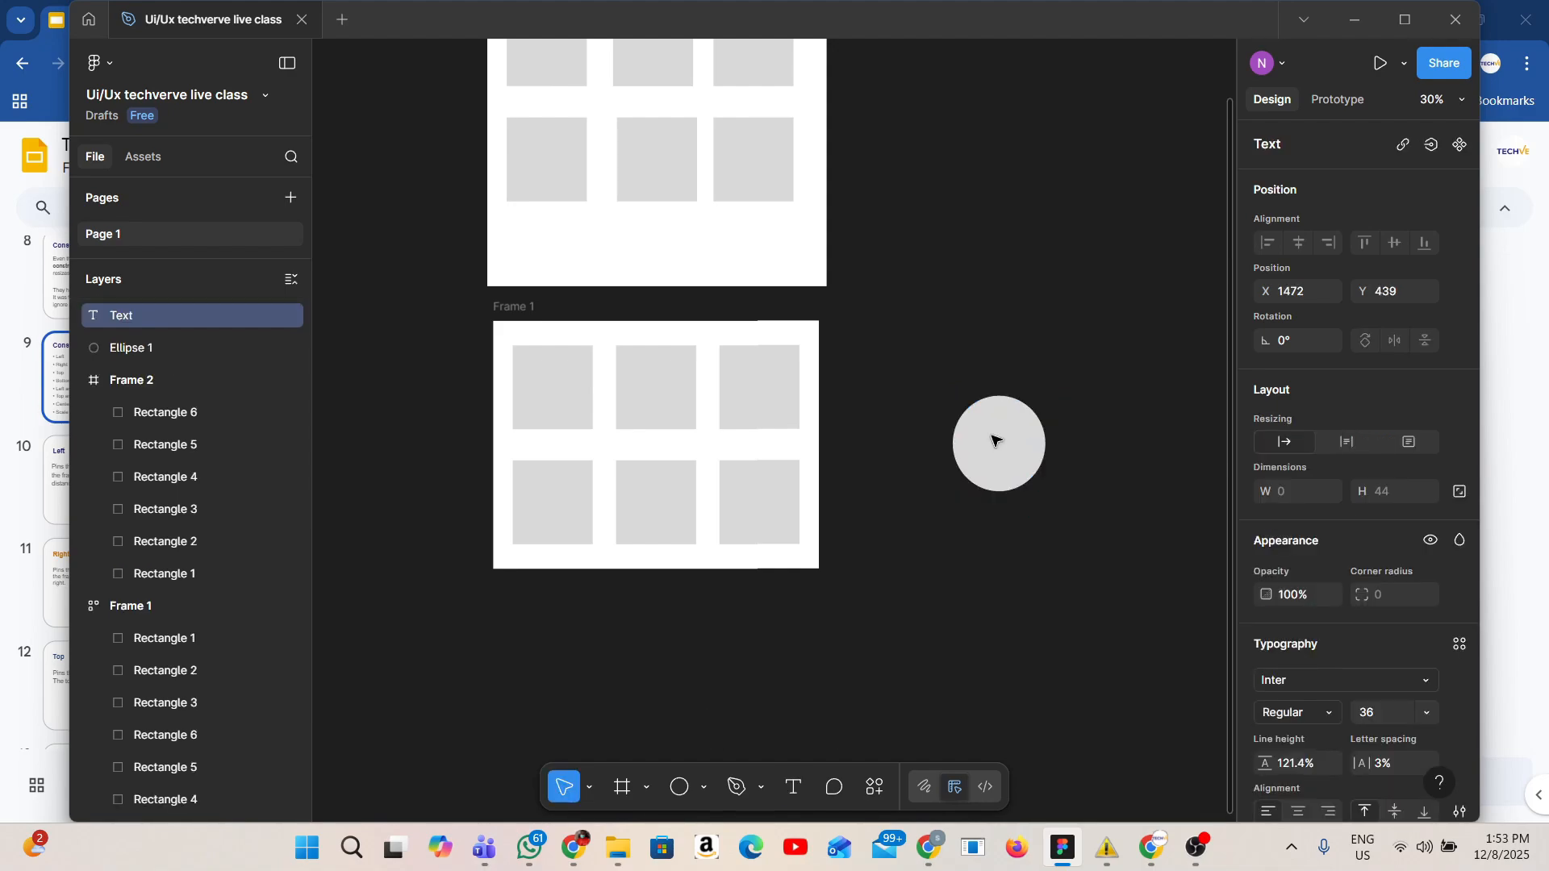
{"action": "type", "text": "6"}
{"action": "key", "text": "Escape"}
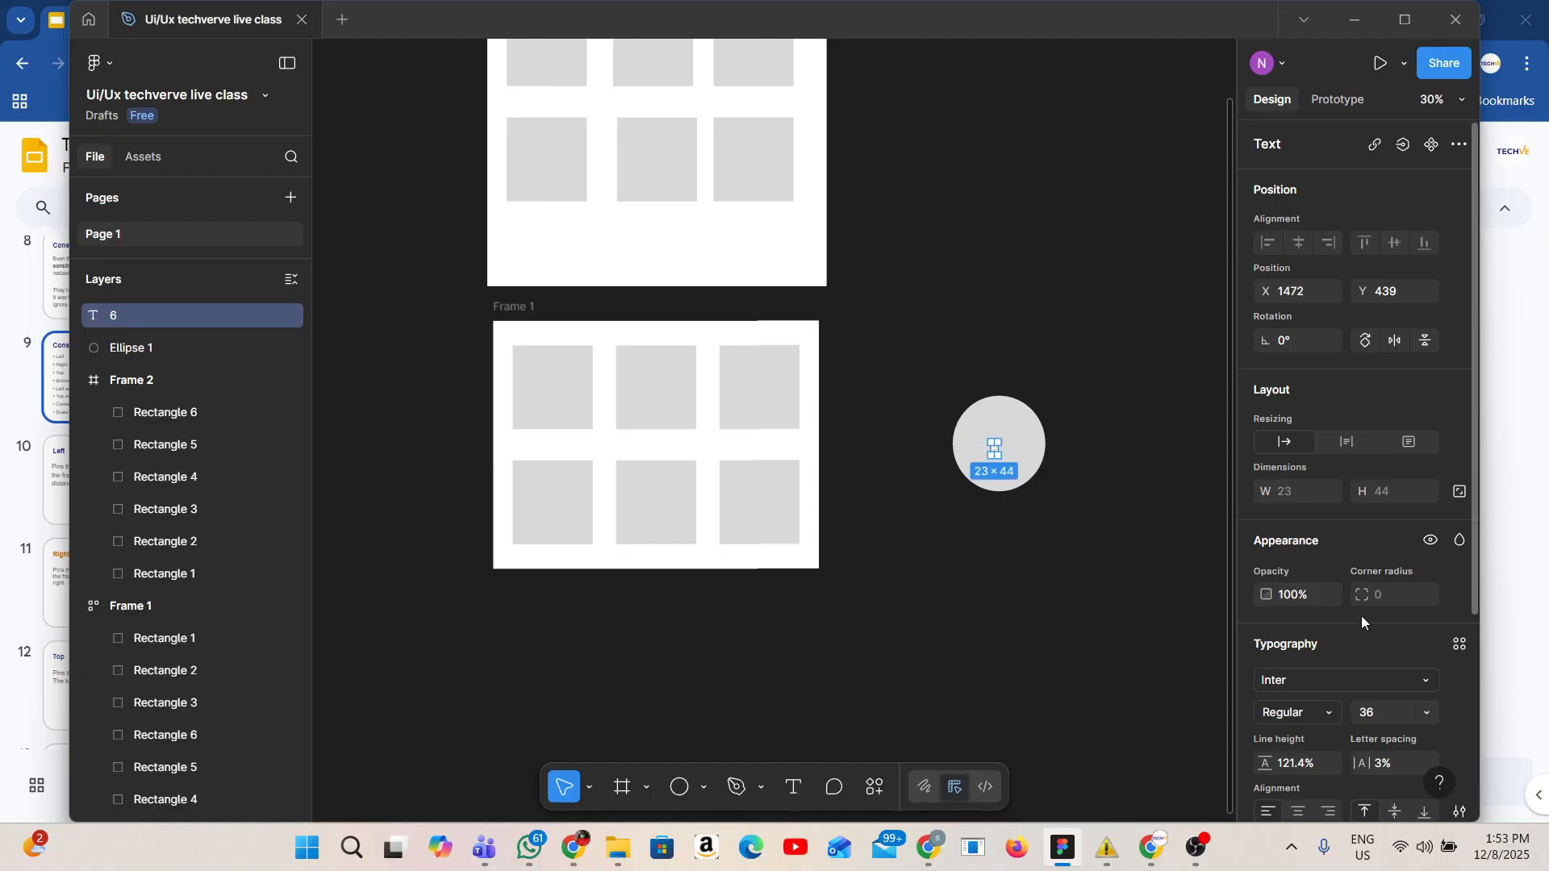
Set the 6 label's font size to 200 and center it on the ellipse.
{"action": "left_click", "coordinate": [1433, 713]}
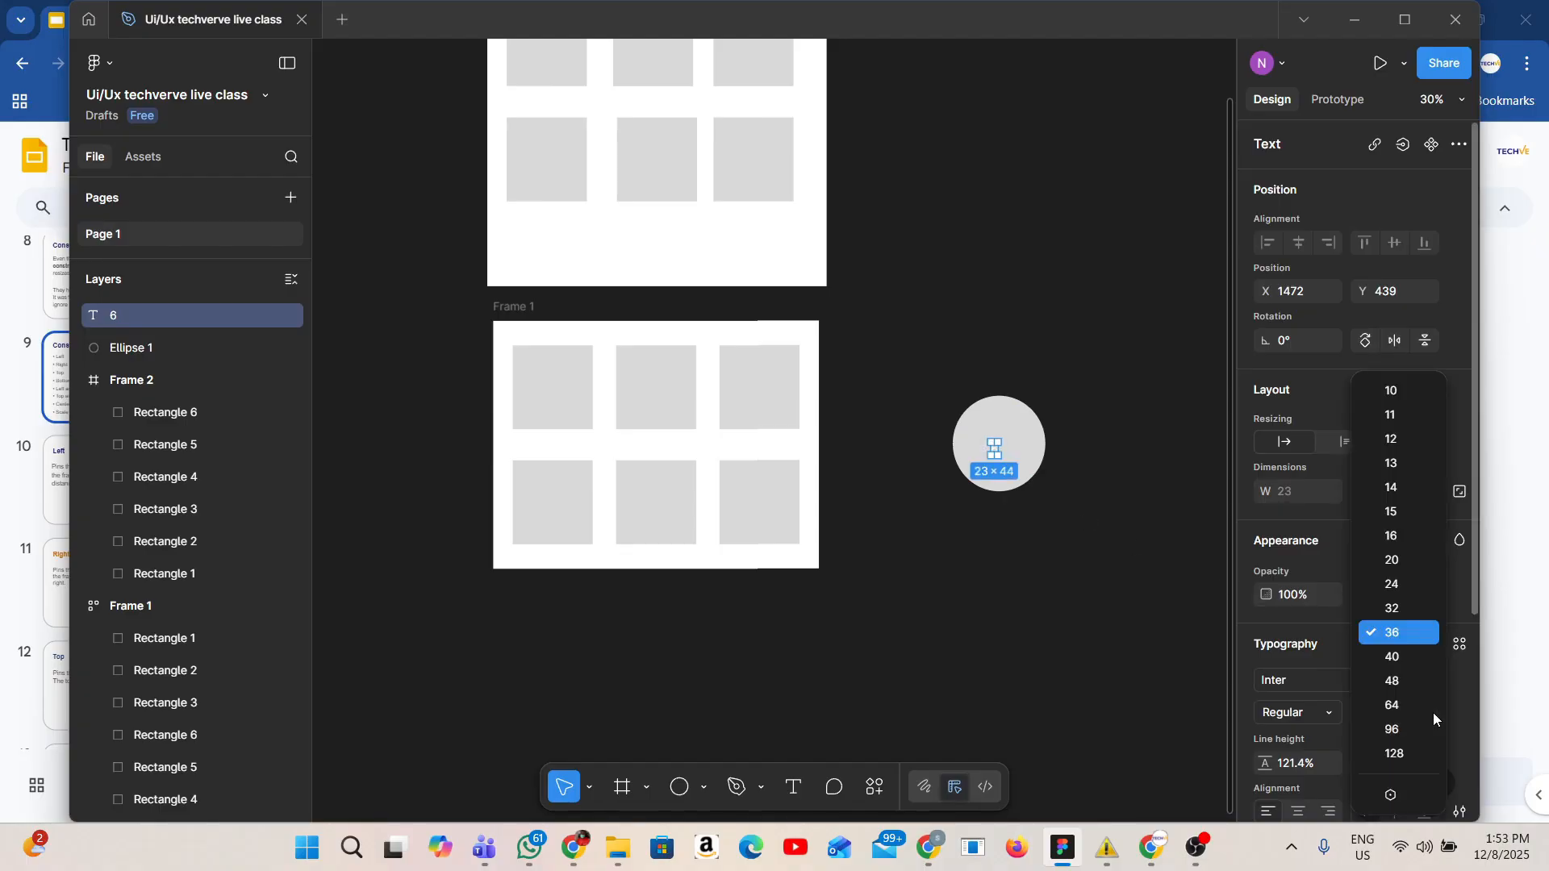
{"action": "left_click", "coordinate": [1408, 753]}
{"action": "left_click_drag", "start_coordinate": [1005, 466], "coordinate": [1002, 445]}
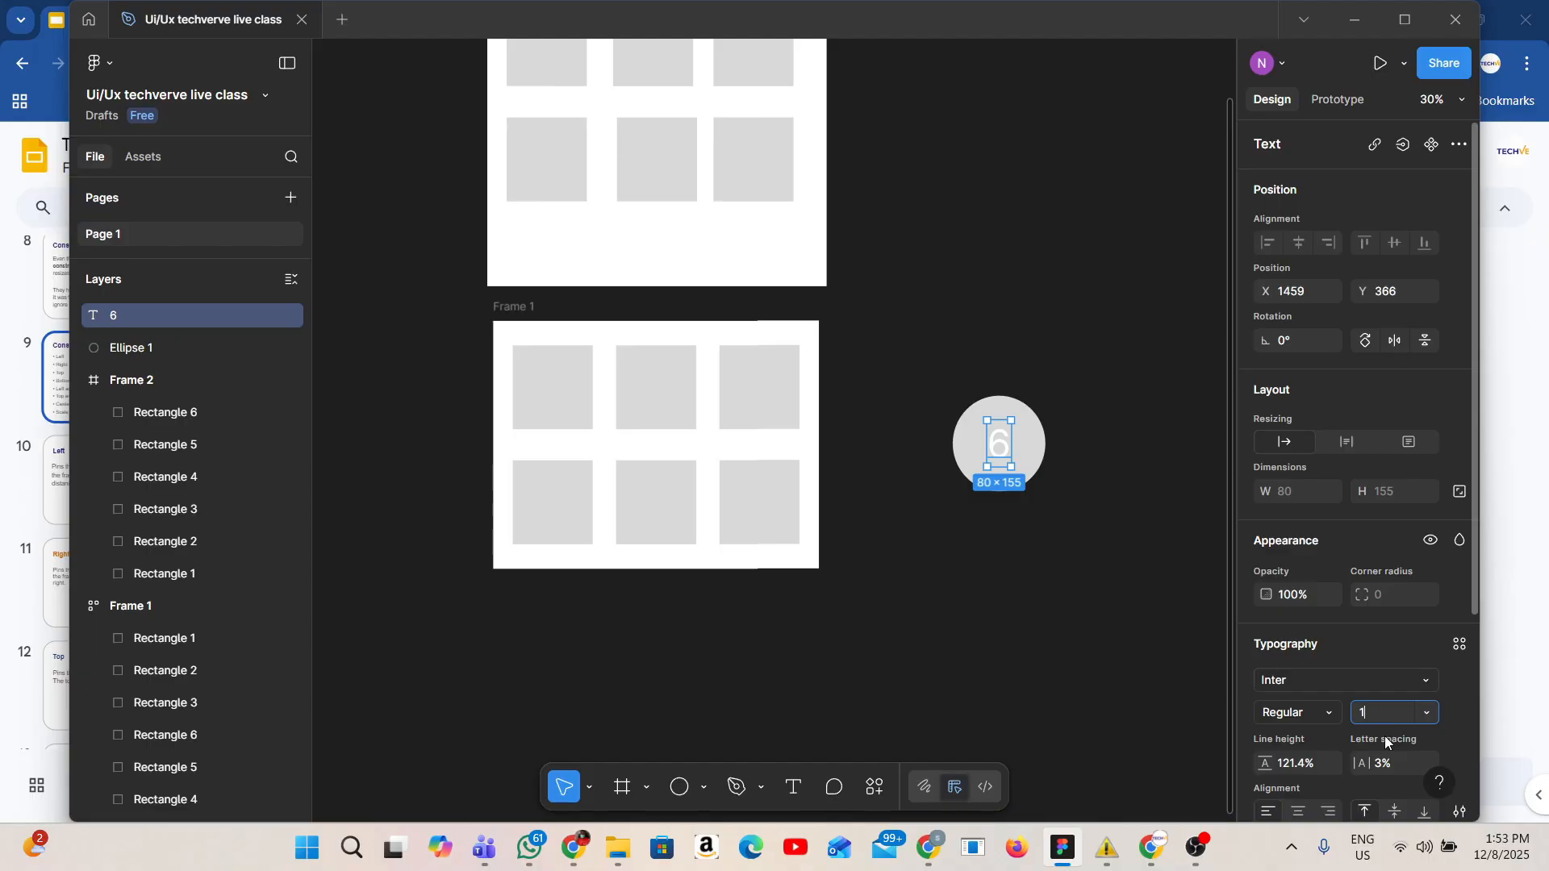
{"action": "type", "text": "150"}
{"action": "key", "text": "Return"}
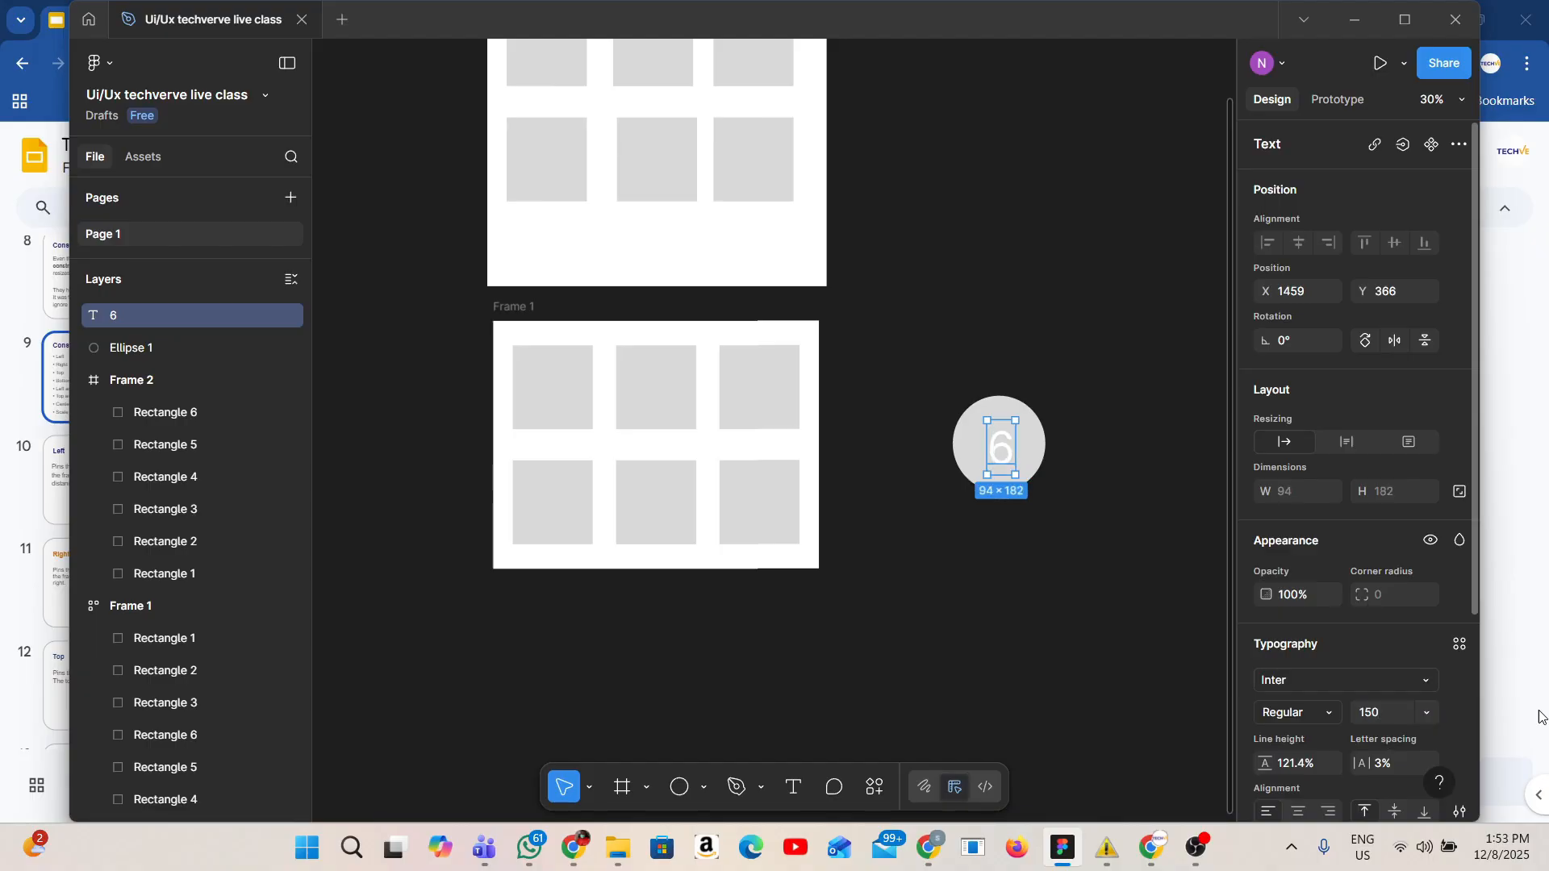
{"action": "left_click", "coordinate": [1376, 713]}
{"action": "type", "text": "200"}
{"action": "key", "text": "Return"}
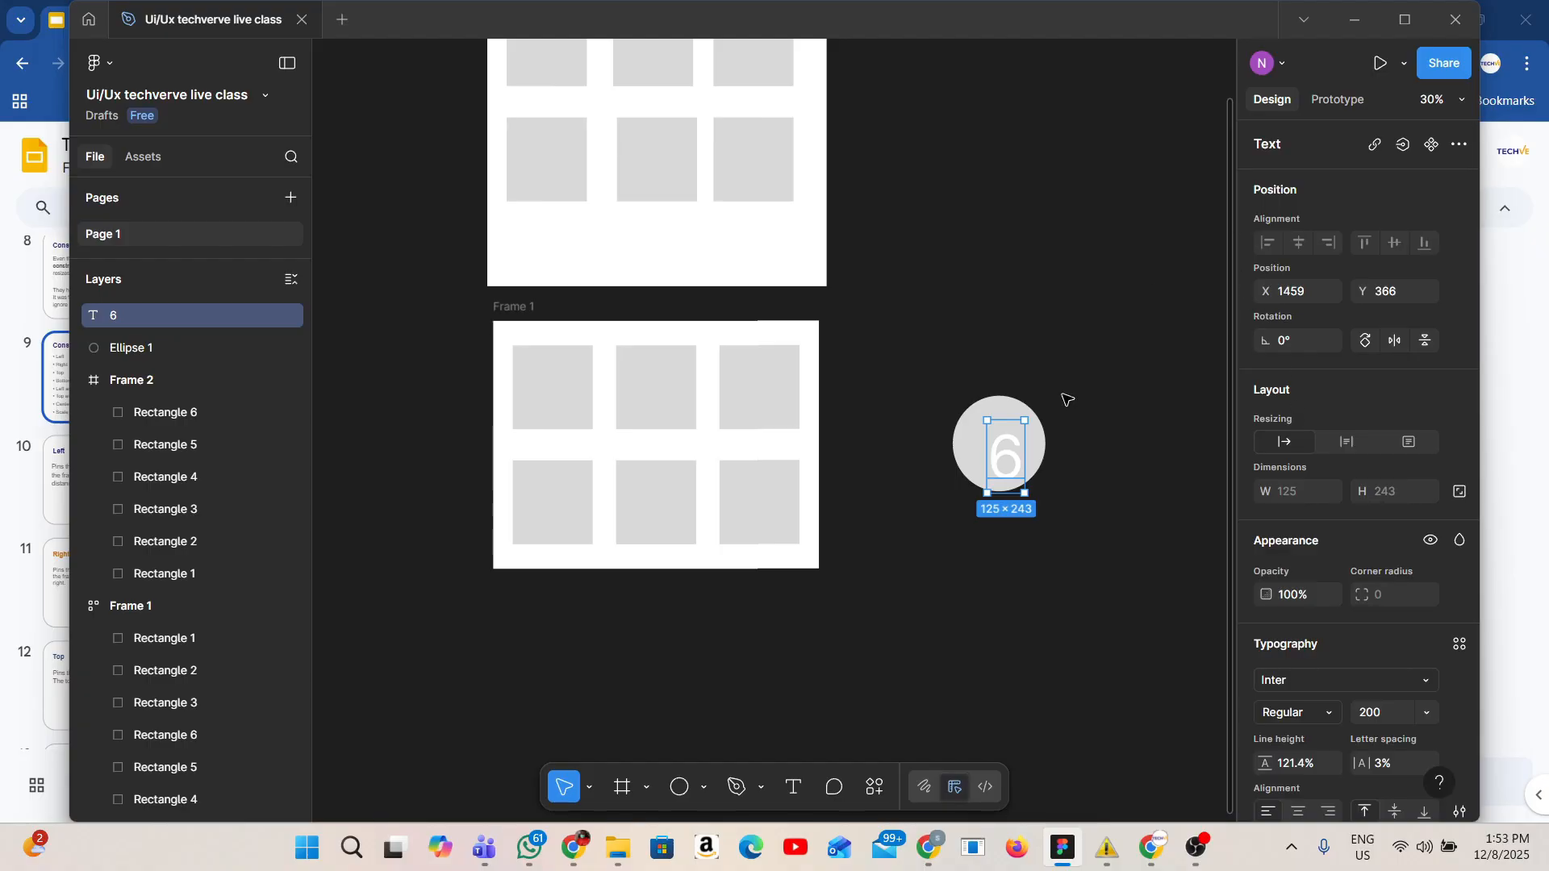
{"action": "left_click_drag", "start_coordinate": [1003, 484], "coordinate": [995, 471]}
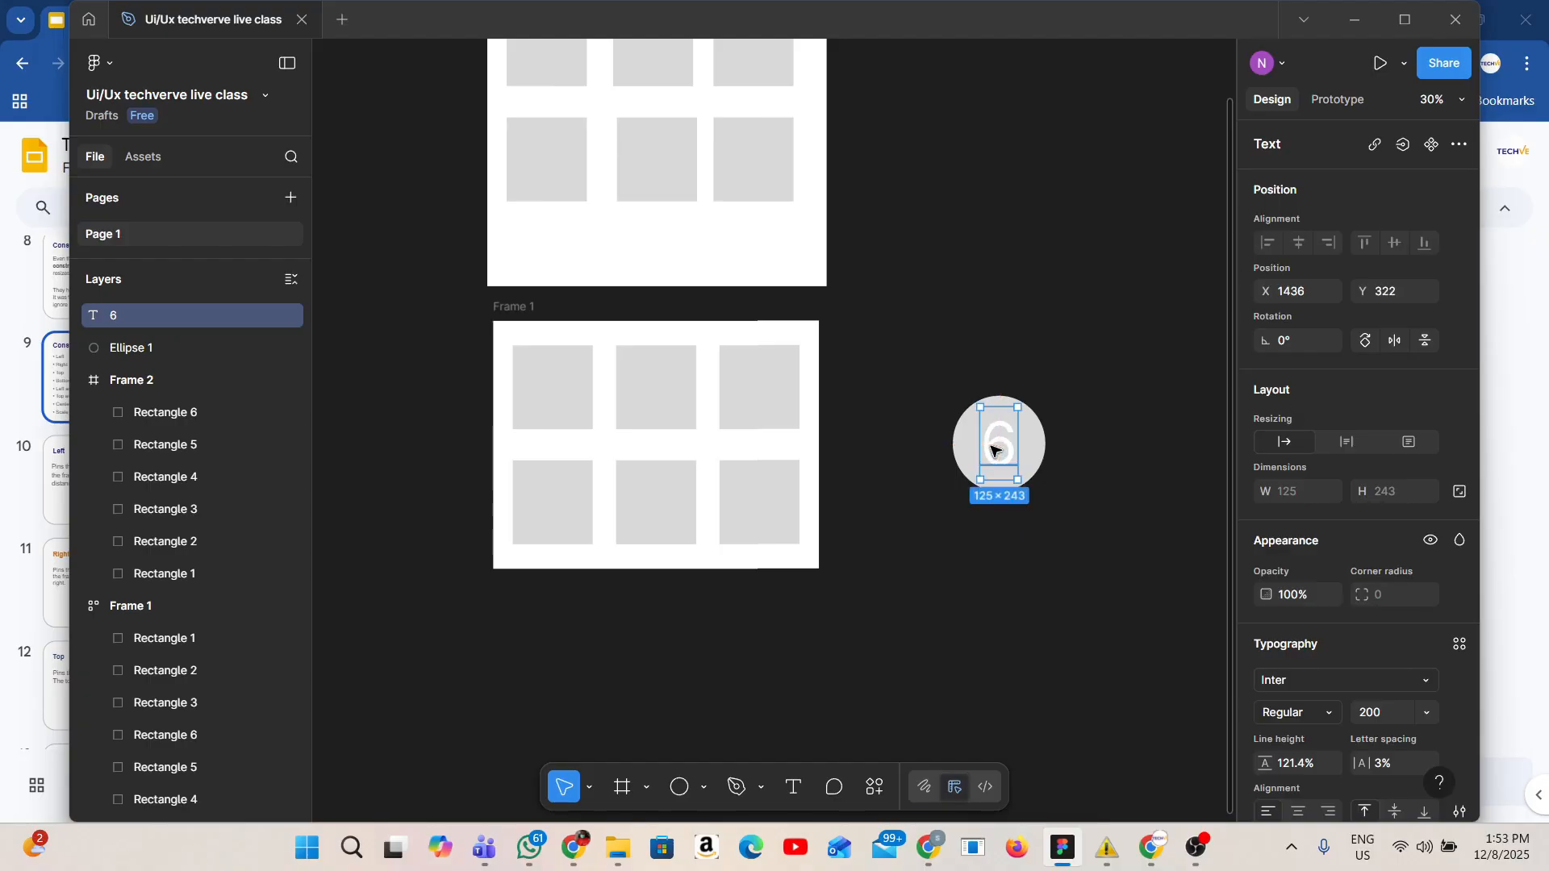
Select the 6 label together with the ellipse and wrap them in an auto layout frame.
{"action": "left_click", "coordinate": [1074, 440]}
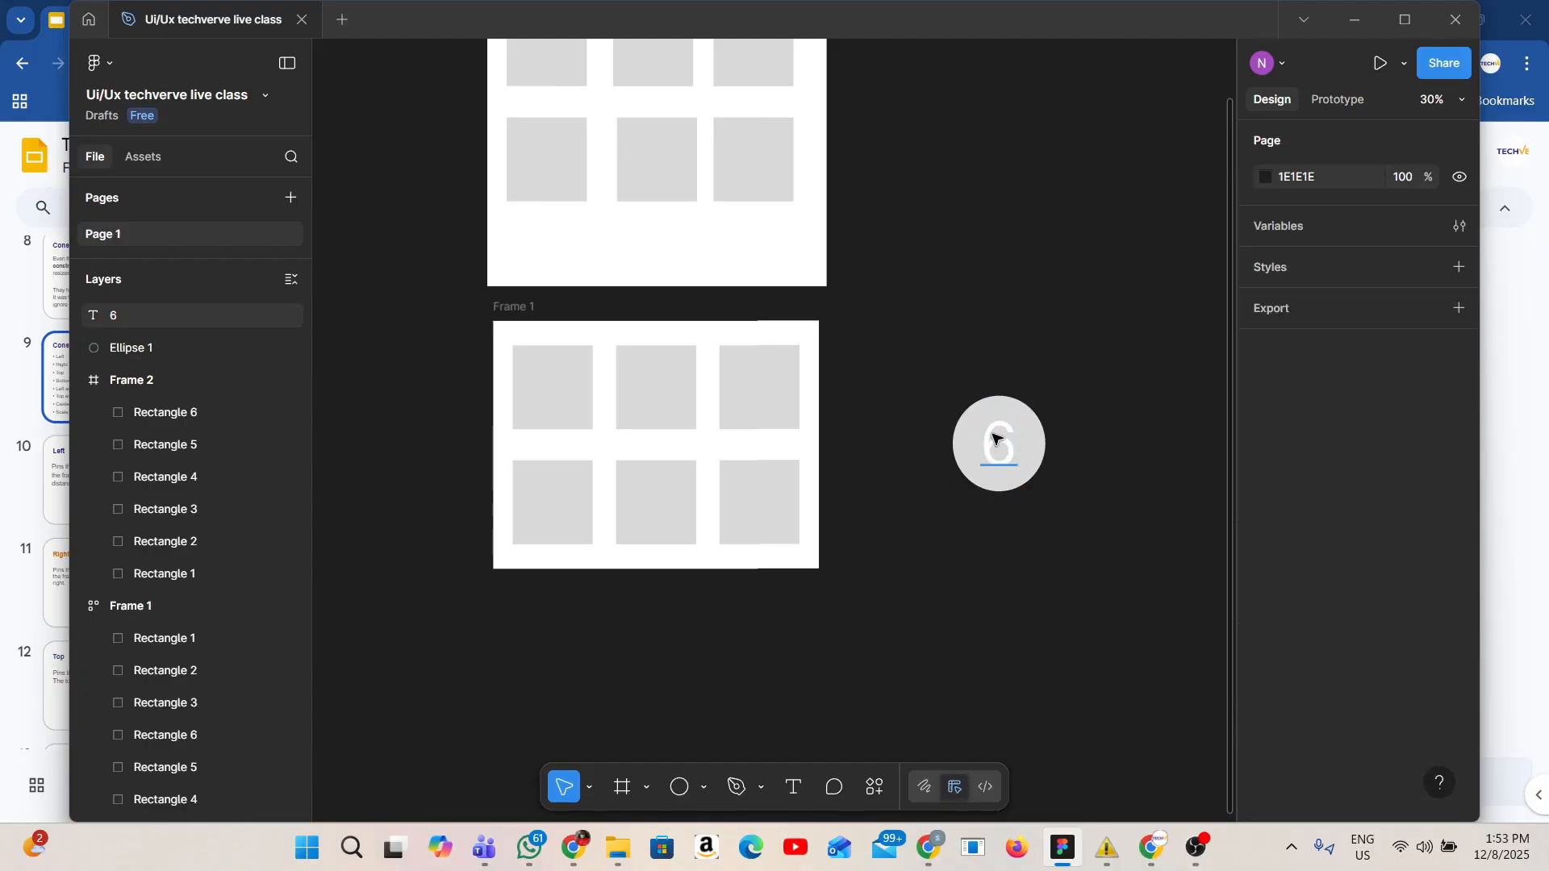
{"action": "left_click", "coordinate": [989, 467]}
{"action": "left_click", "coordinate": [965, 445], "text": "shift"}
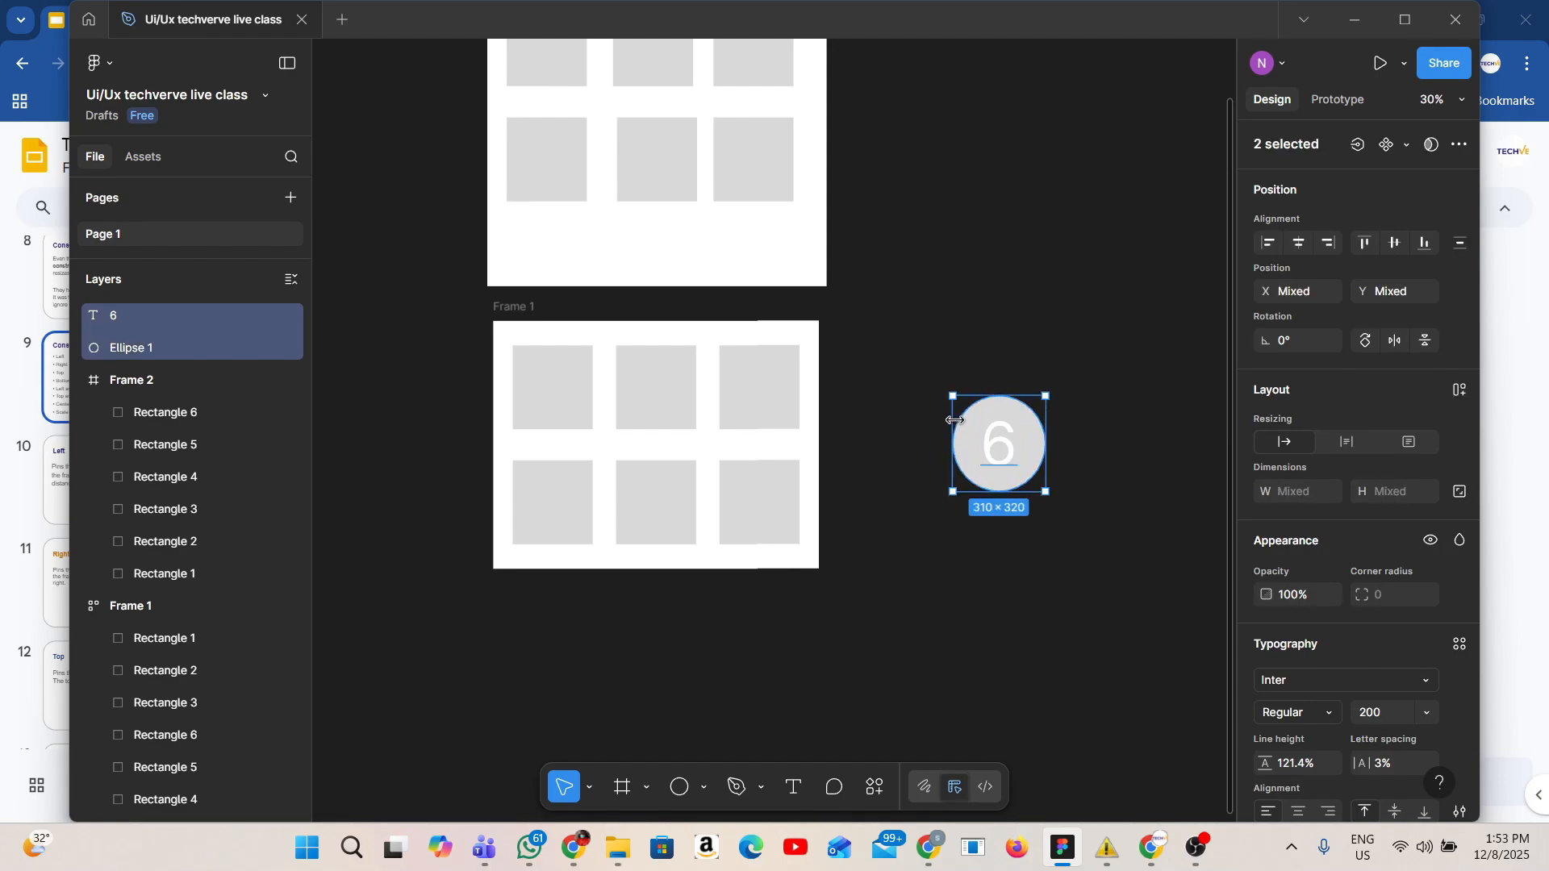
{"action": "key", "text": "shift+a"}
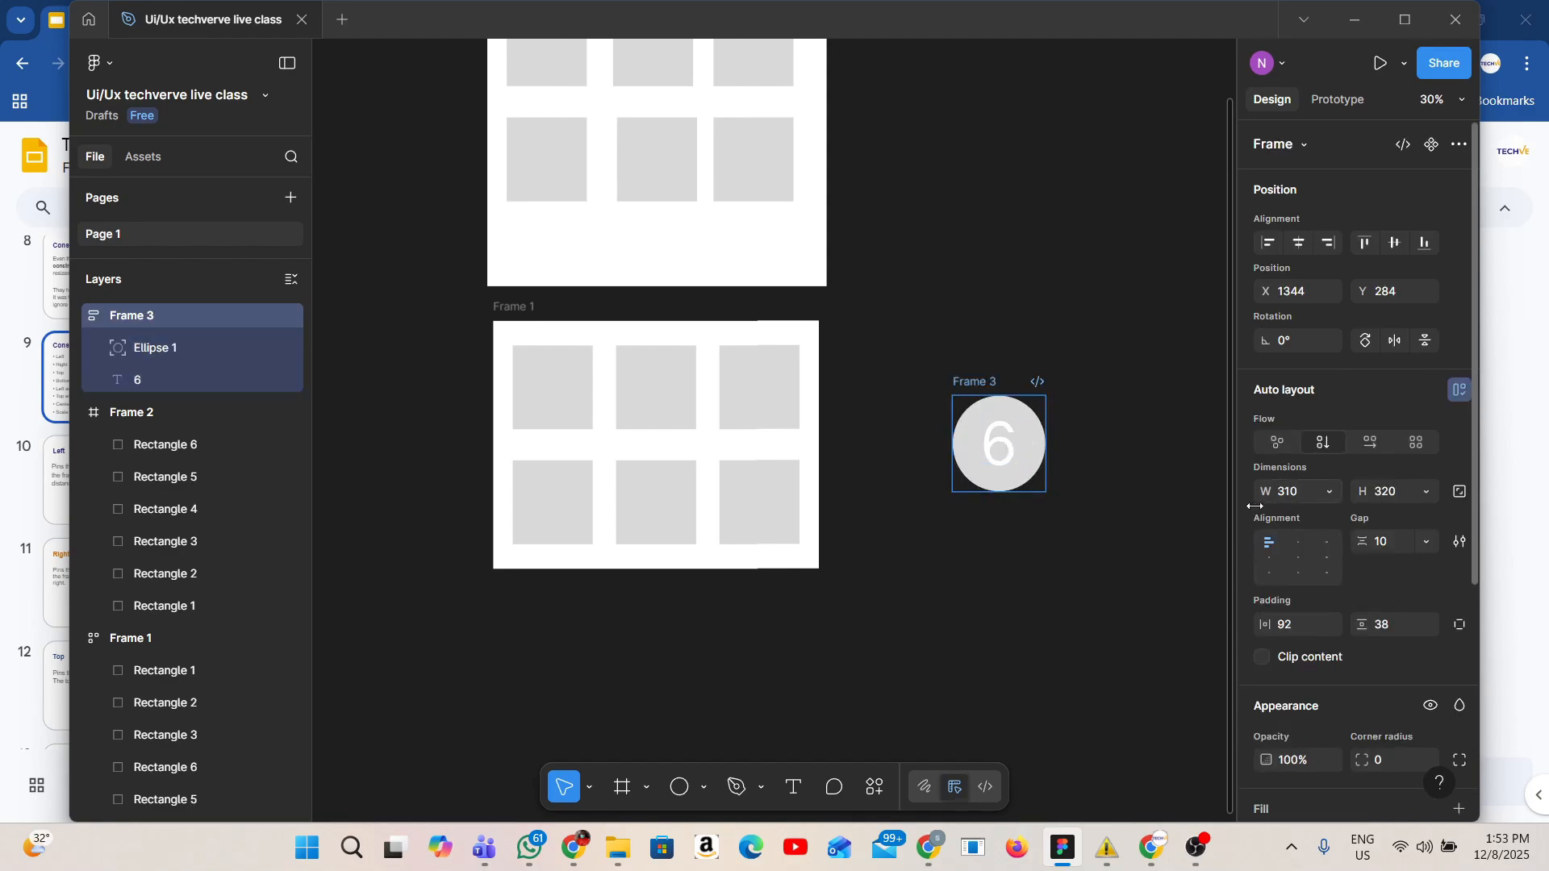
Change the ellipse's fill color to EB2F2F.
{"action": "scroll", "coordinate": [1352, 727], "scroll_direction": "down", "scroll_amount": 4}
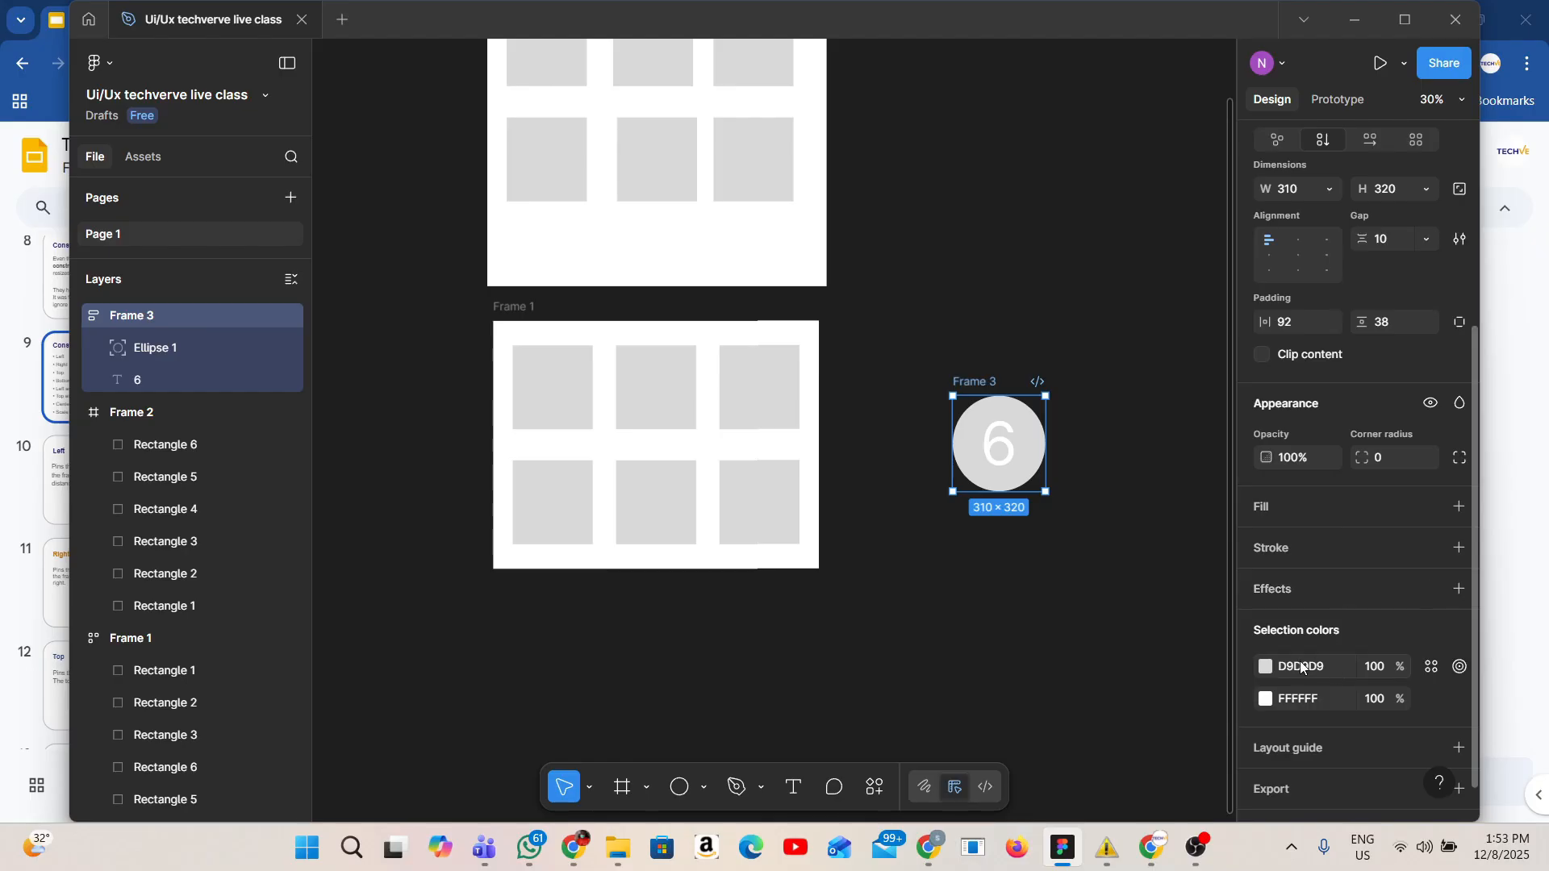
{"action": "left_click", "coordinate": [1265, 666]}
{"action": "left_click", "coordinate": [1185, 513]}
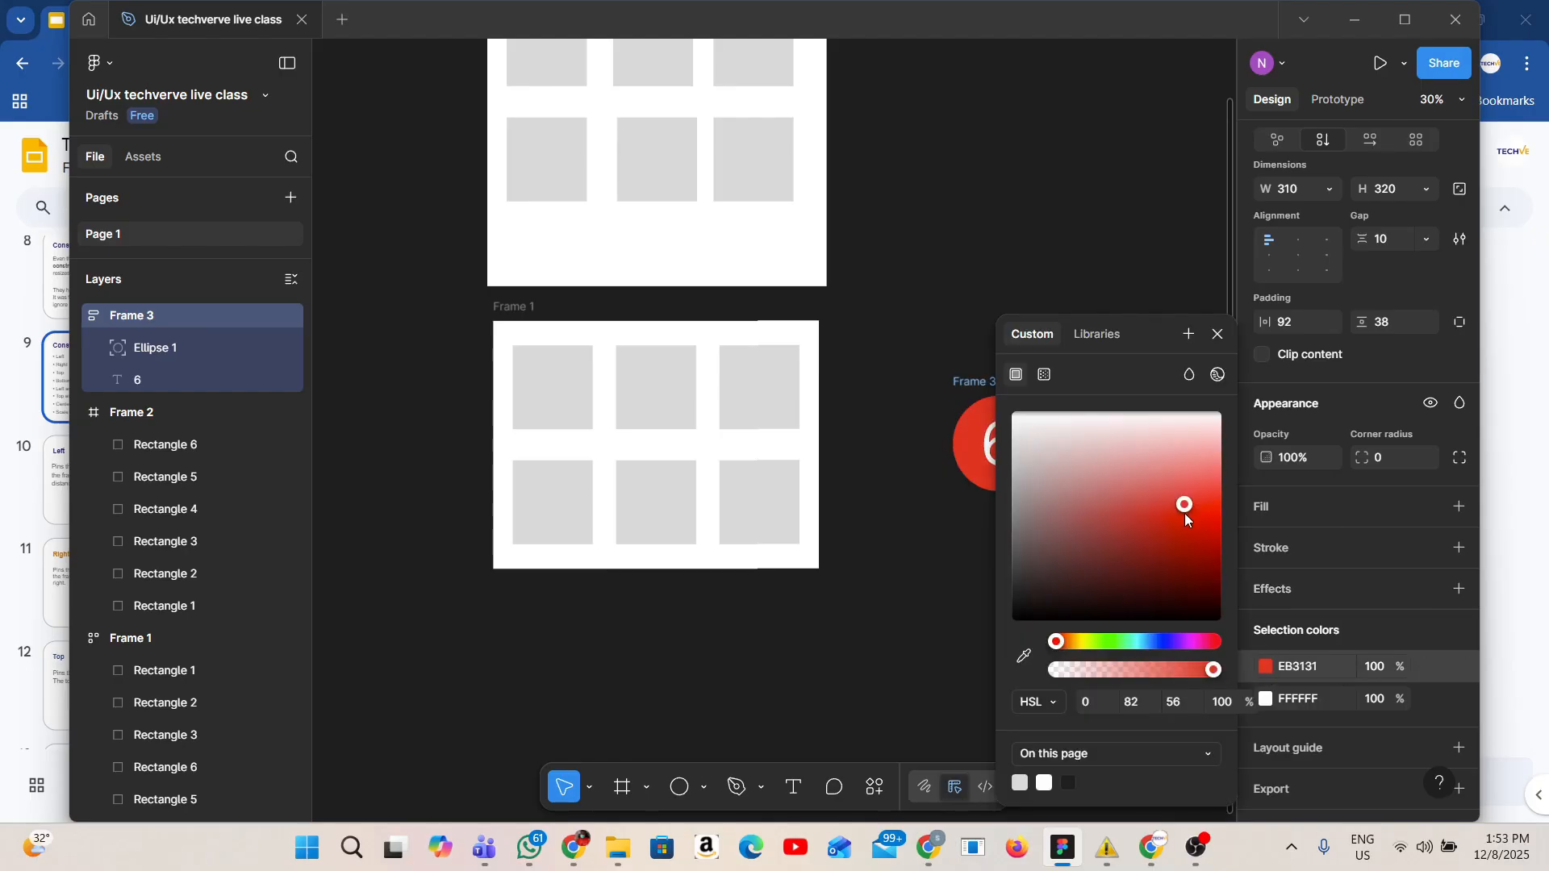
{"action": "left_click", "coordinate": [999, 595]}
Move the red circle frame into auto layout Frame 1 and place a copy at the top-right corner of Frame 2.
{"action": "left_click_drag", "start_coordinate": [992, 425], "coordinate": [814, 360]}
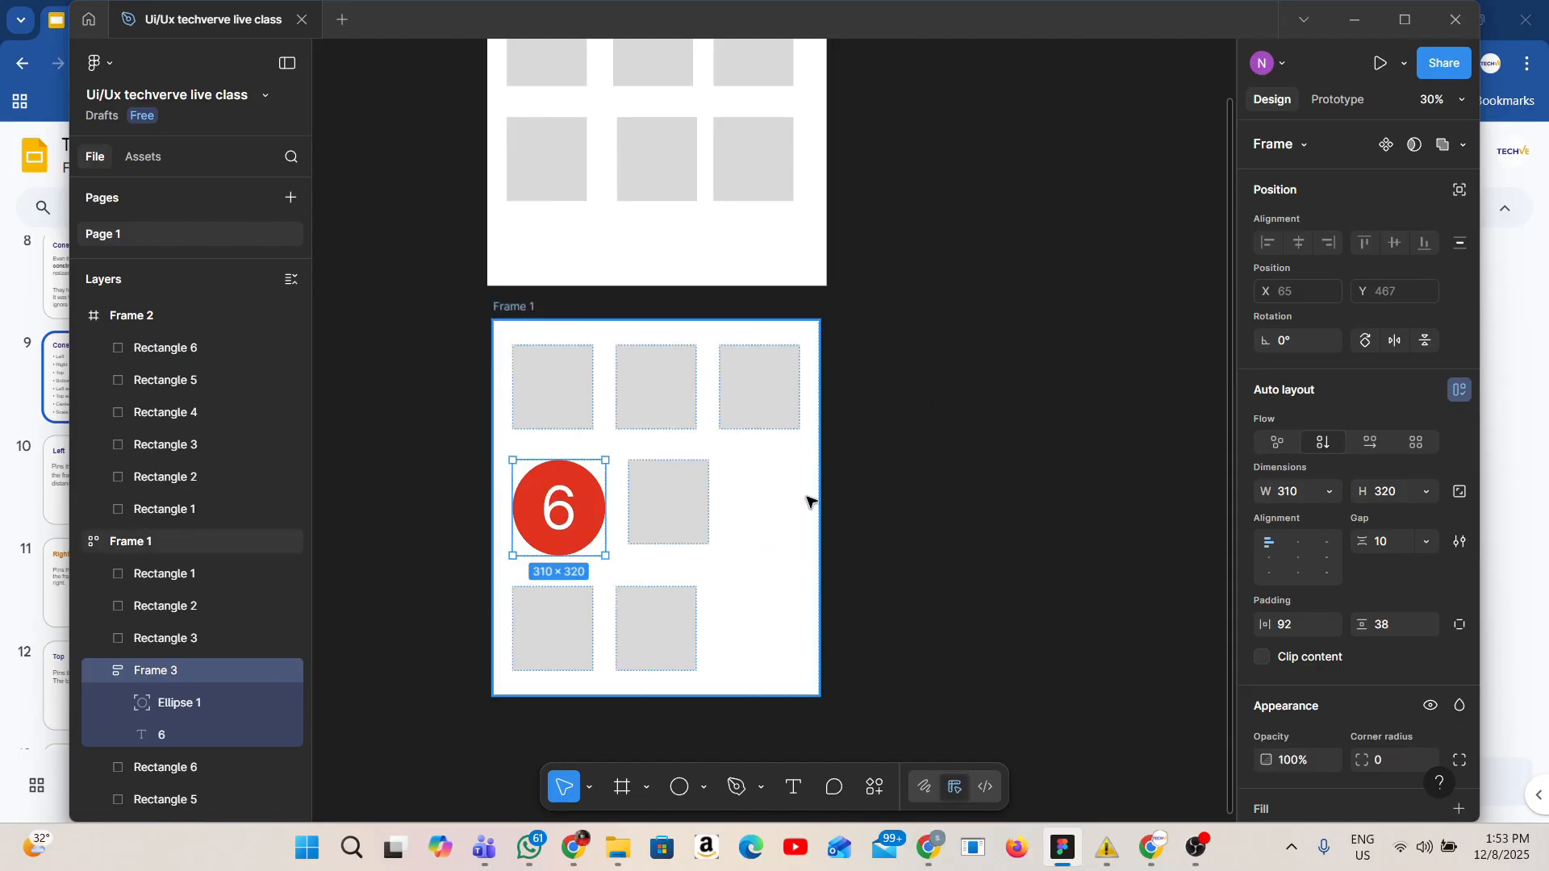
{"action": "scroll", "coordinate": [597, 476], "scroll_direction": "up", "scroll_amount": 1}
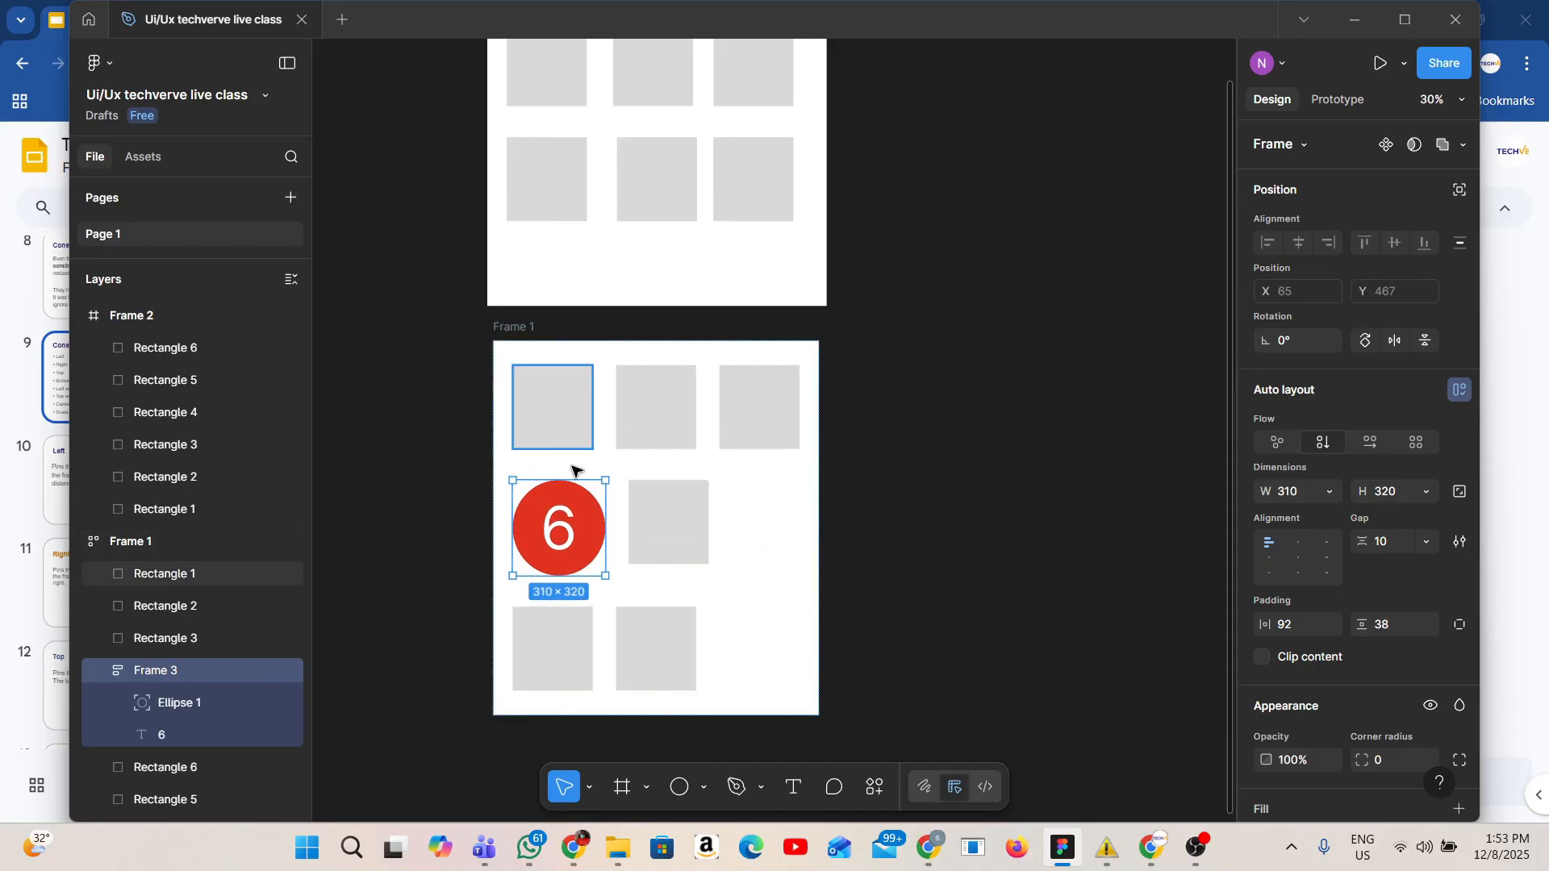
{"action": "left_click", "coordinate": [580, 525]}
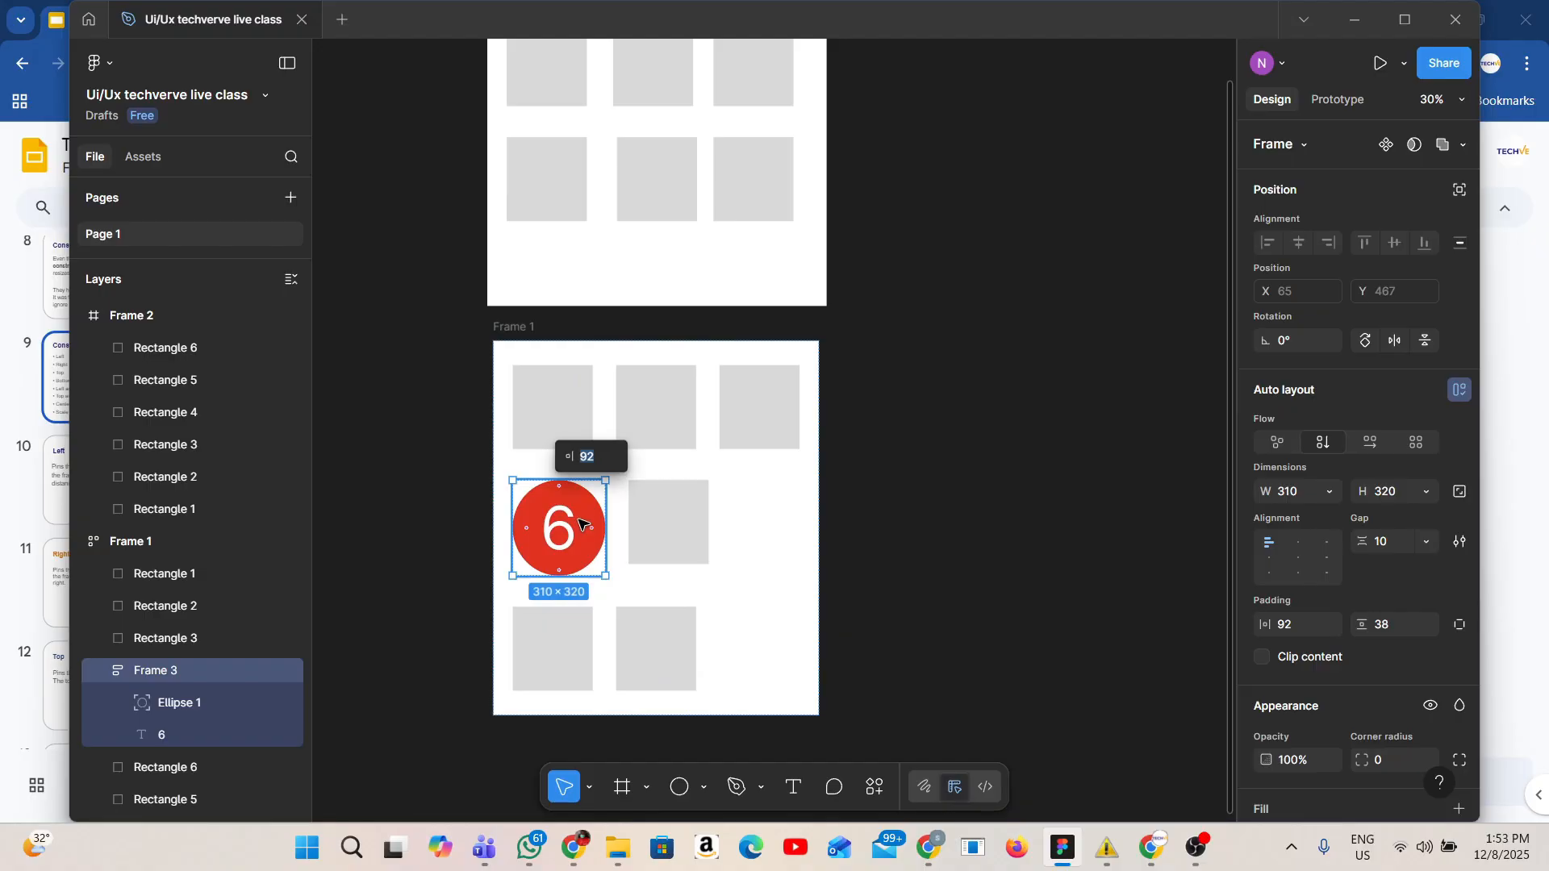
{"action": "left_click_drag", "start_coordinate": [580, 524], "coordinate": [637, 349]}
{"action": "left_click", "coordinate": [548, 529]}
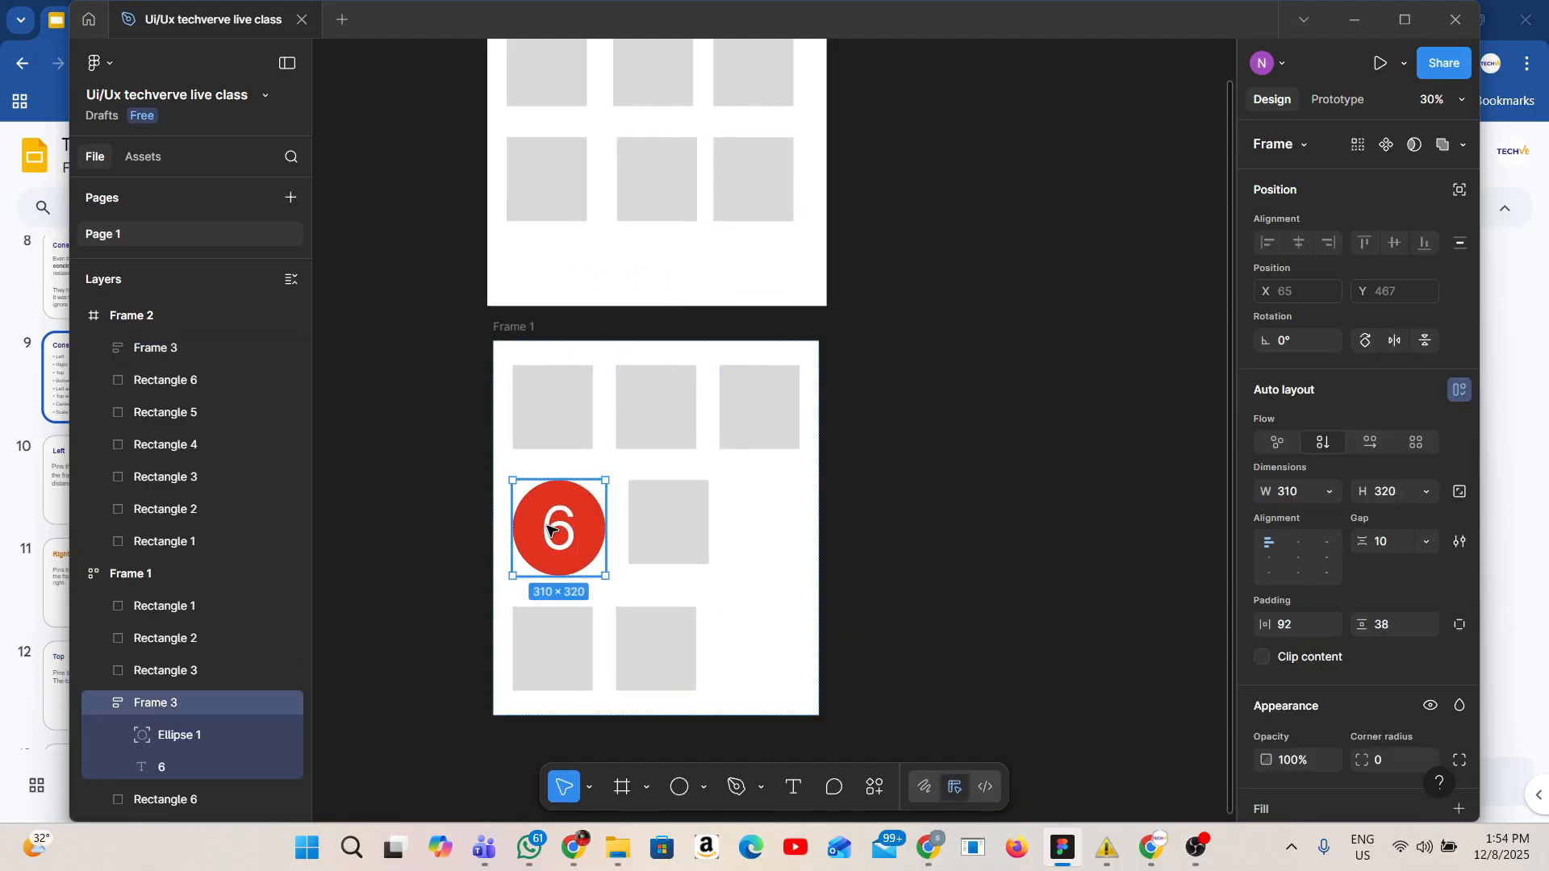
{"action": "left_click_drag", "start_coordinate": [547, 523], "coordinate": [705, 141]}
{"action": "scroll", "coordinate": [809, 159], "scroll_direction": "up", "scroll_amount": 5}
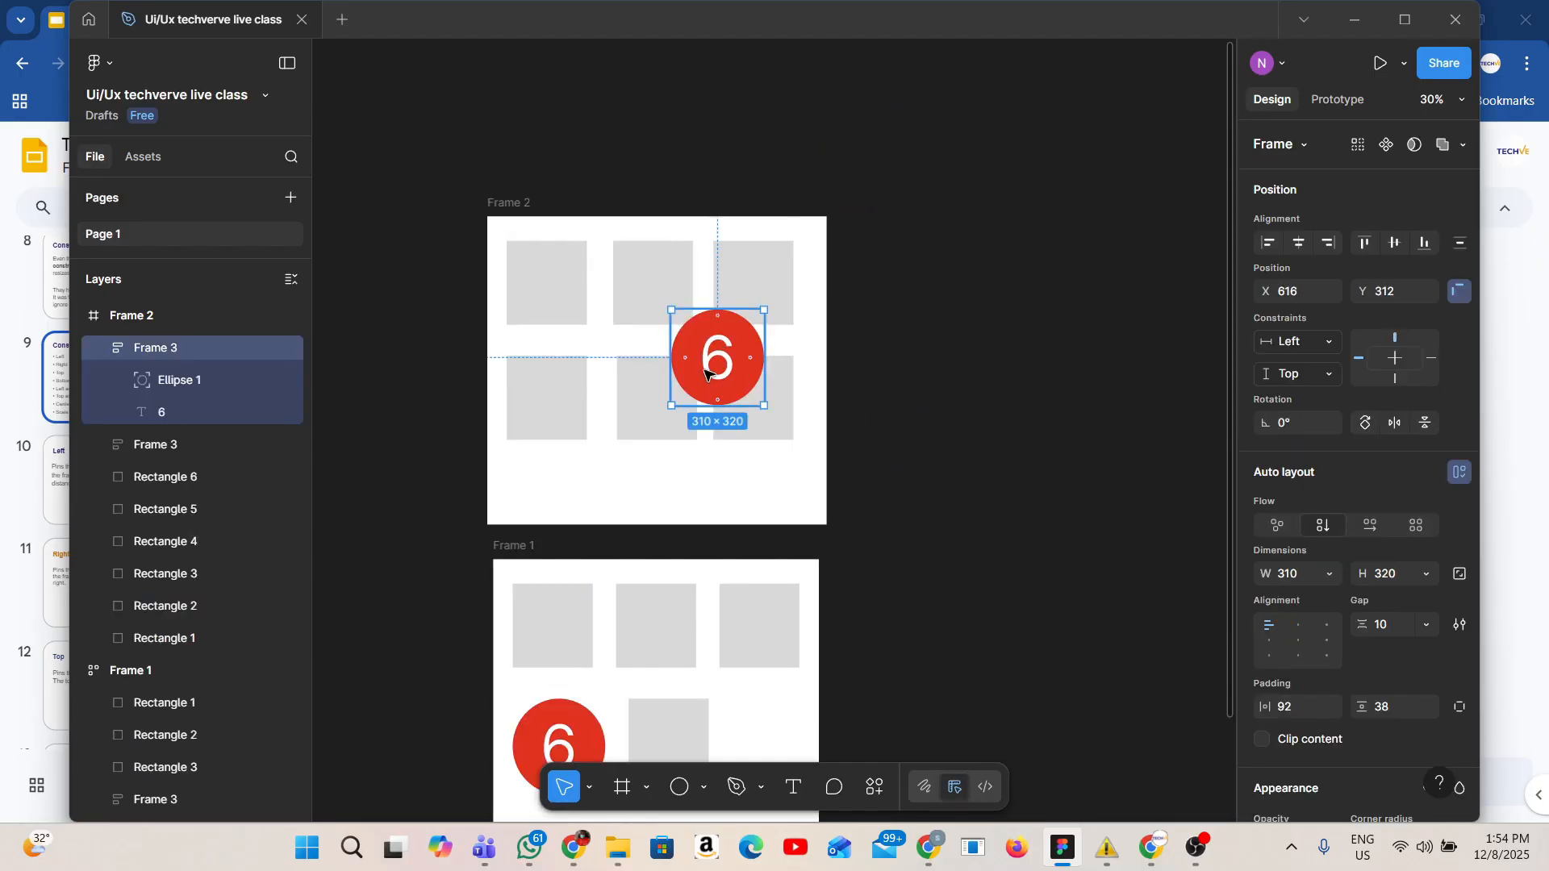
{"action": "left_click_drag", "start_coordinate": [712, 375], "coordinate": [807, 256]}
{"action": "left_click", "coordinate": [892, 388]}
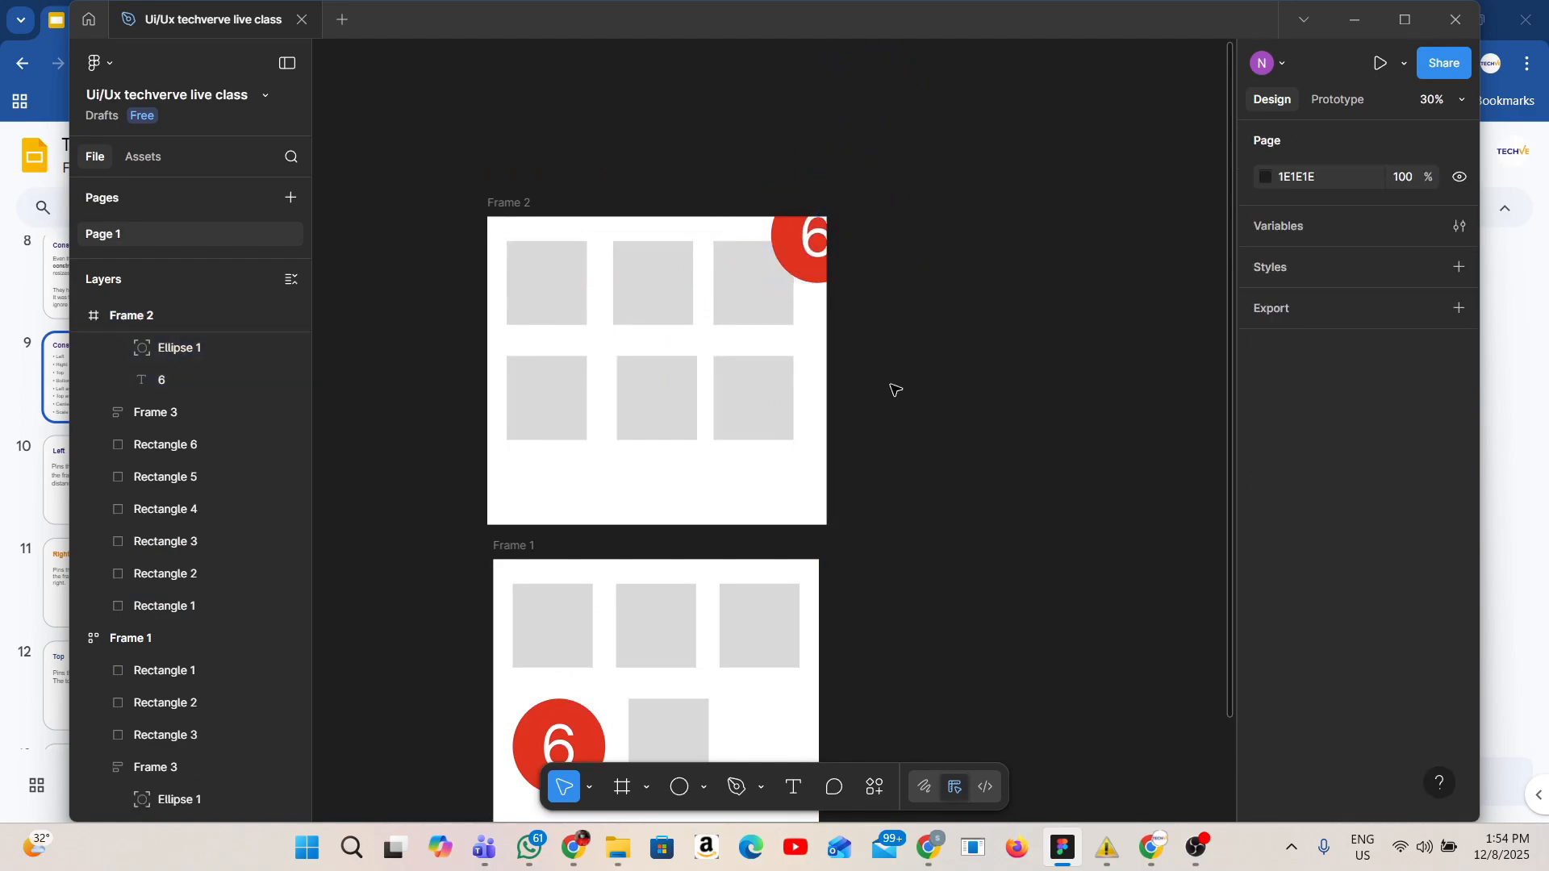
Turn off clip content for Frame 2 so the corner circle shows fully.
{"action": "scroll", "coordinate": [598, 240], "scroll_direction": "up", "scroll_amount": 1}
{"action": "left_click", "coordinate": [510, 223]}
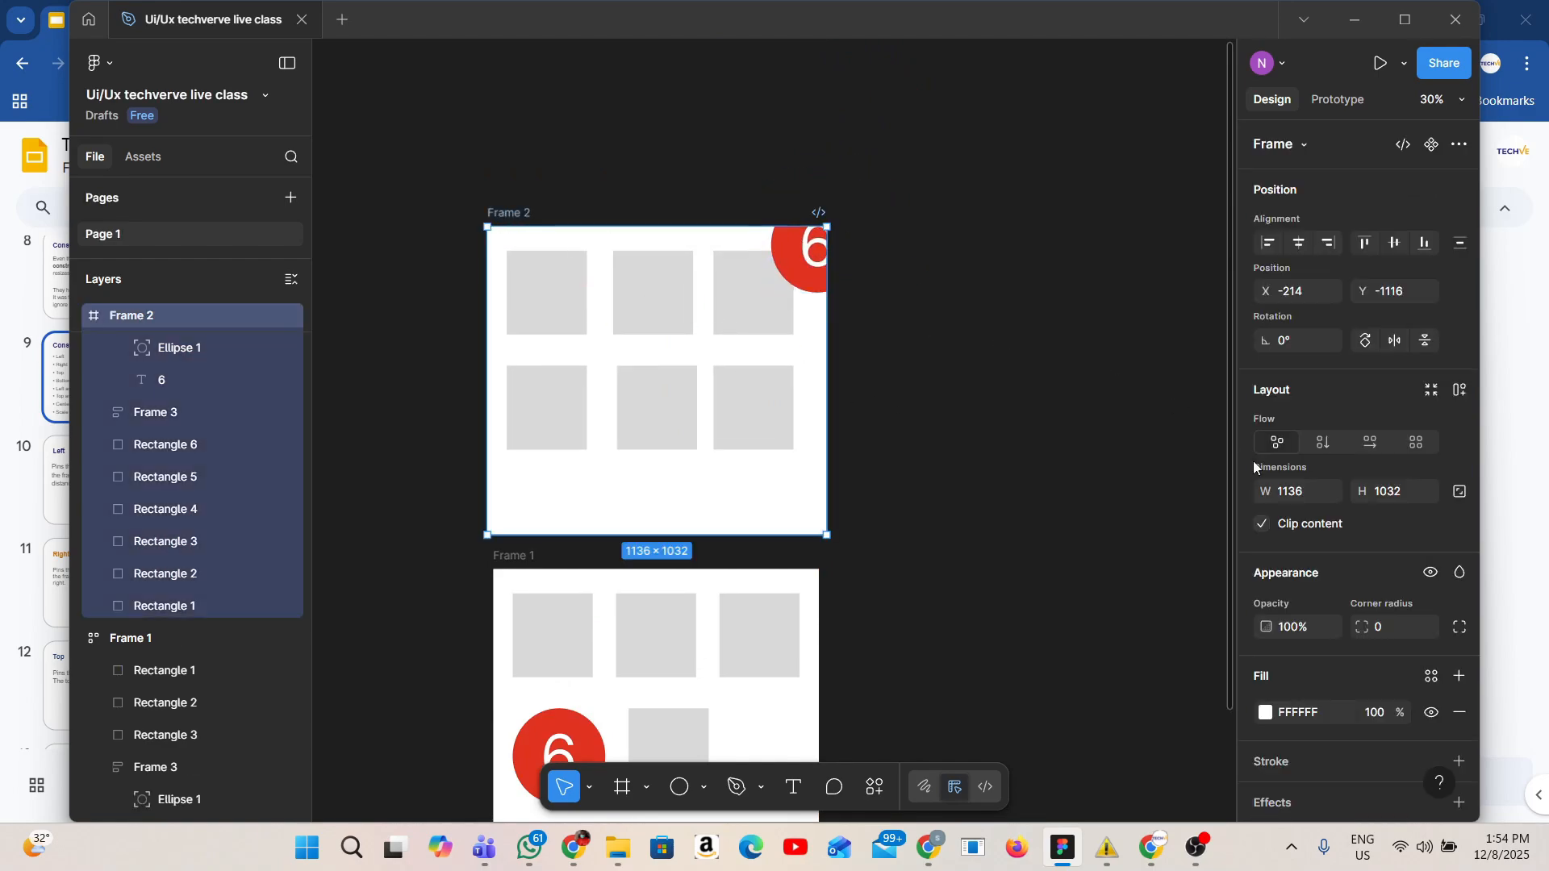
{"action": "left_click", "coordinate": [1264, 525]}
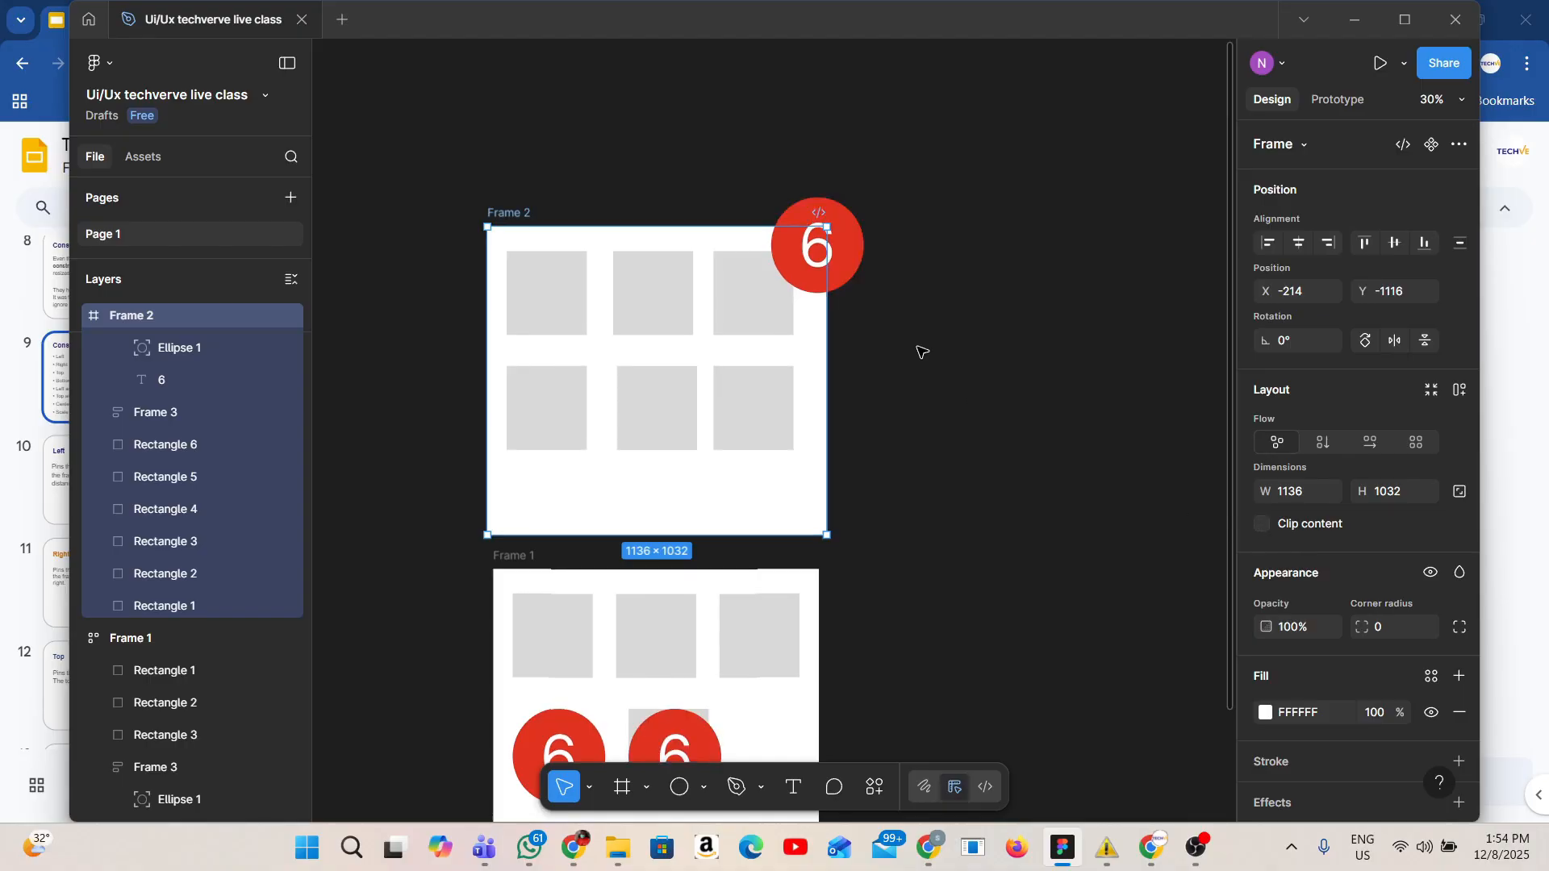
{"action": "left_click", "coordinate": [921, 351]}
Delete the extra red circle inside Frame 1.
{"action": "left_click", "coordinate": [537, 213]}
{"action": "scroll", "coordinate": [790, 415], "scroll_direction": "down", "scroll_amount": 4}
{"action": "left_click", "coordinate": [669, 432]}
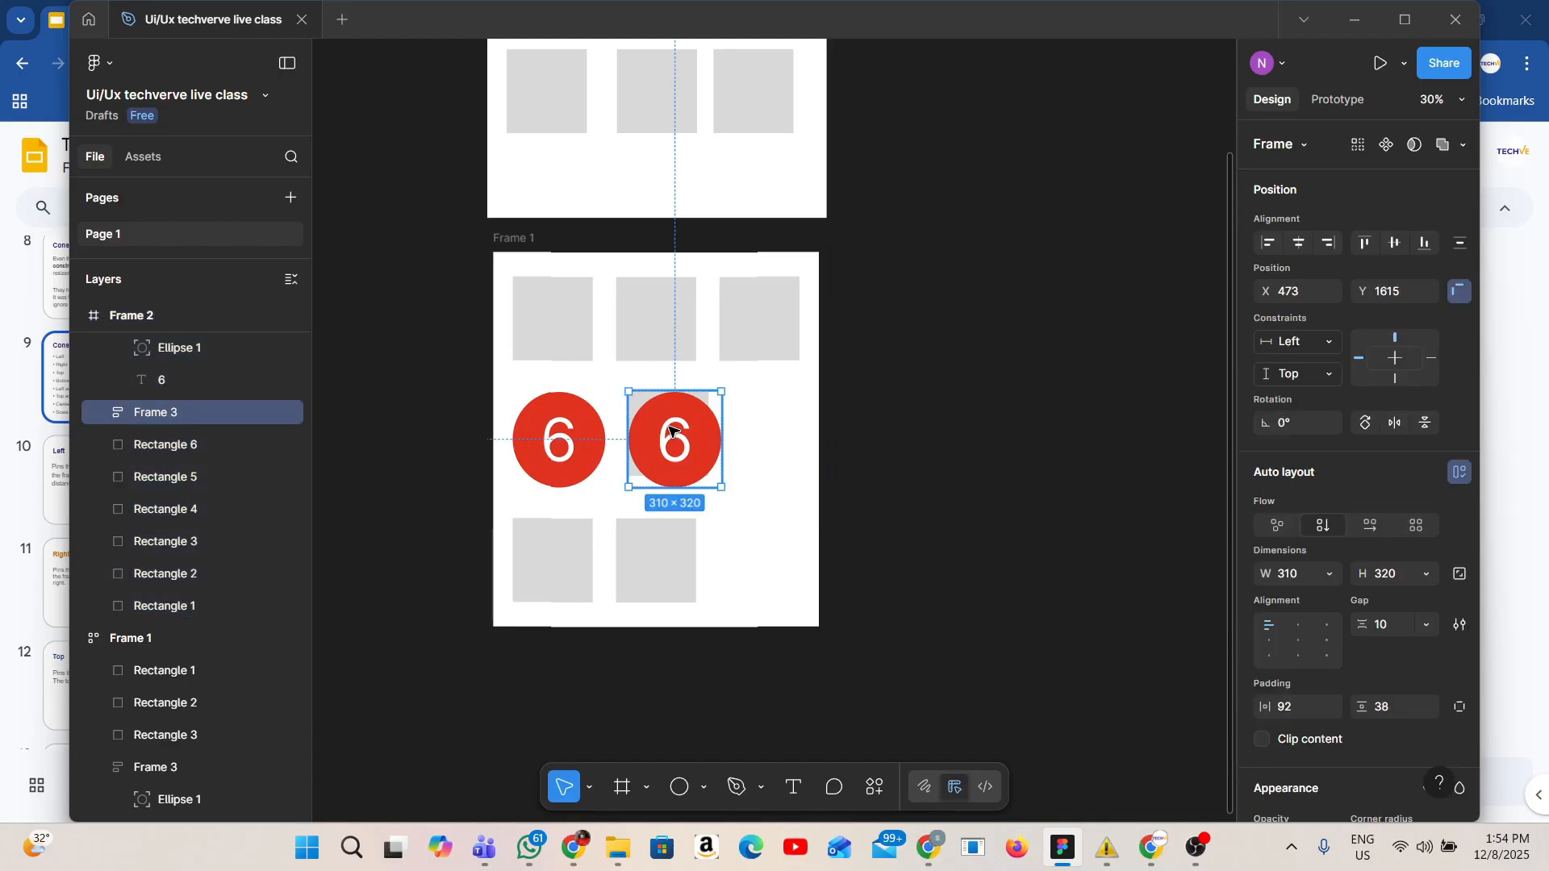
{"action": "key", "text": "Delete"}
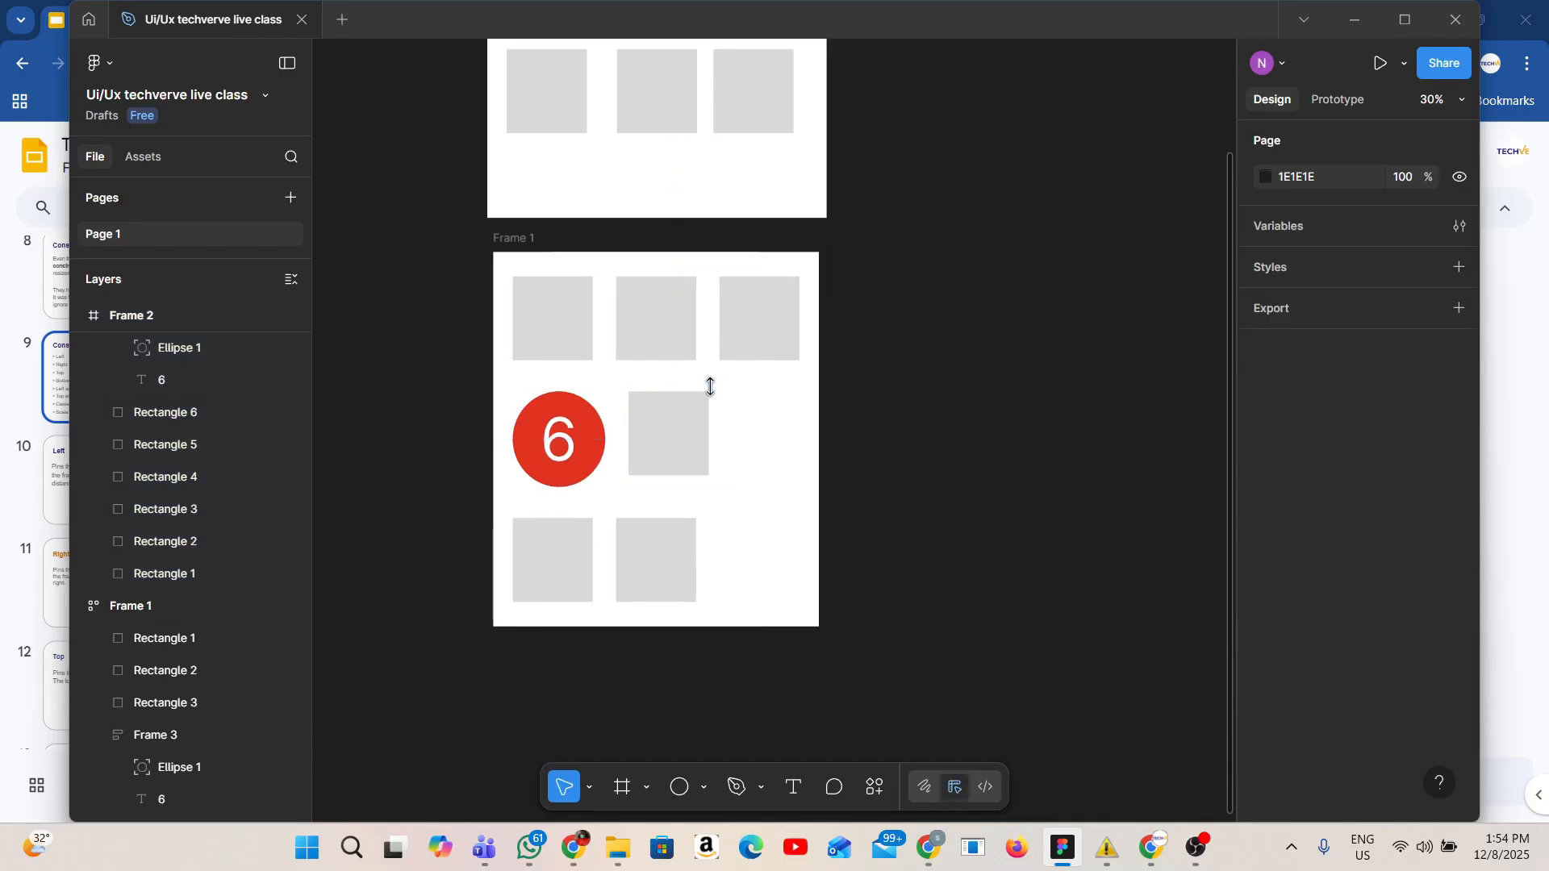
Make Frame 1's circle absolutely positioned at its top-right corner and turn off Frame 1's clip content.
{"action": "left_click", "coordinate": [604, 450]}
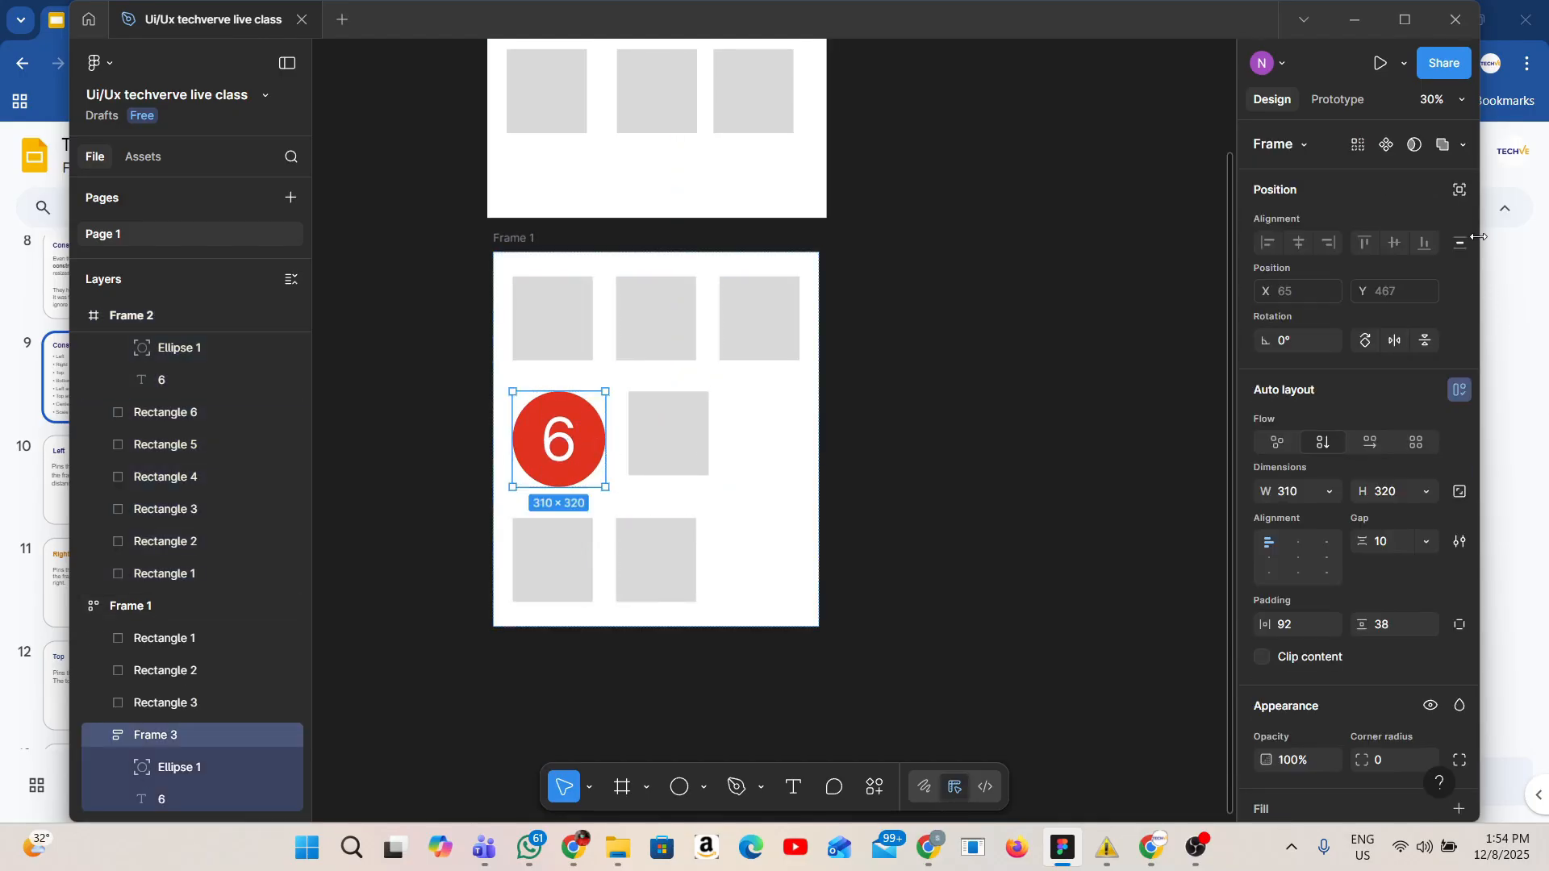
{"action": "left_click", "coordinate": [1461, 192]}
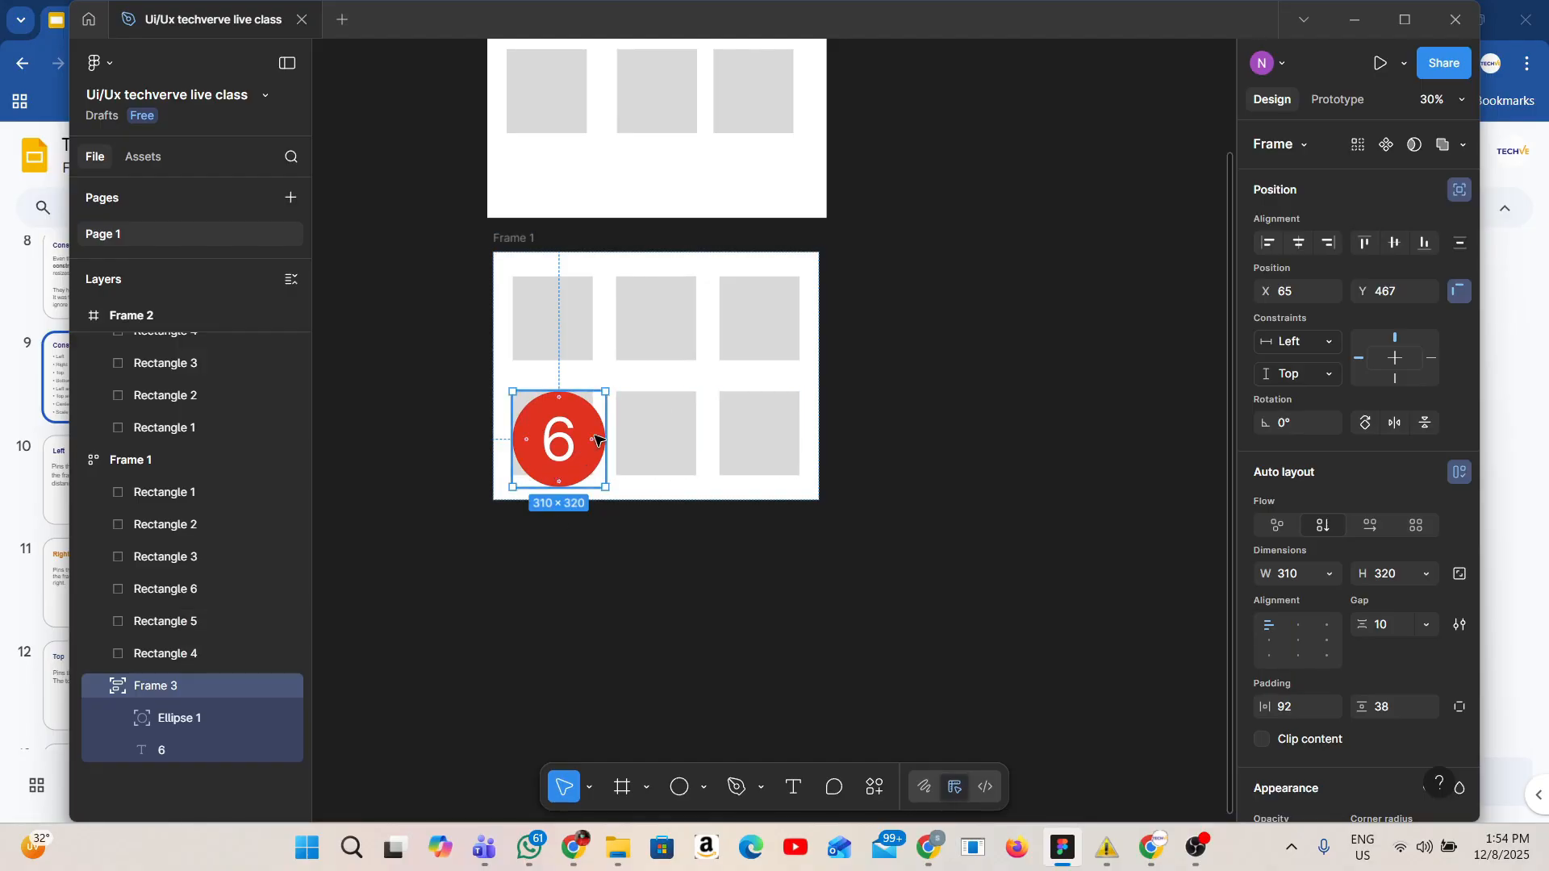
{"action": "left_click_drag", "start_coordinate": [597, 440], "coordinate": [835, 271]}
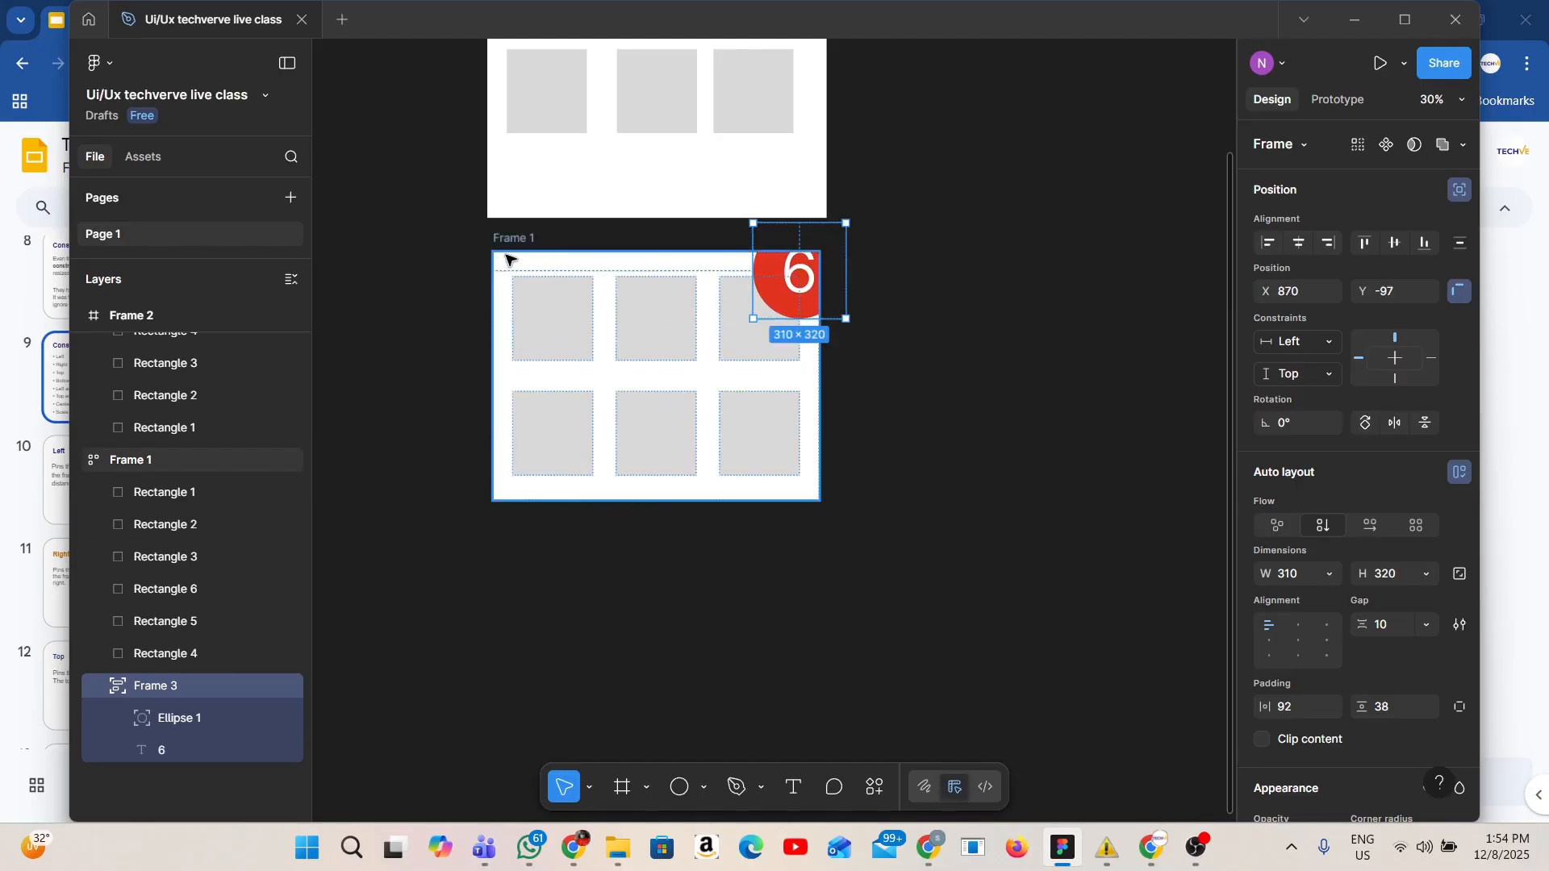
{"action": "left_click", "coordinate": [508, 256]}
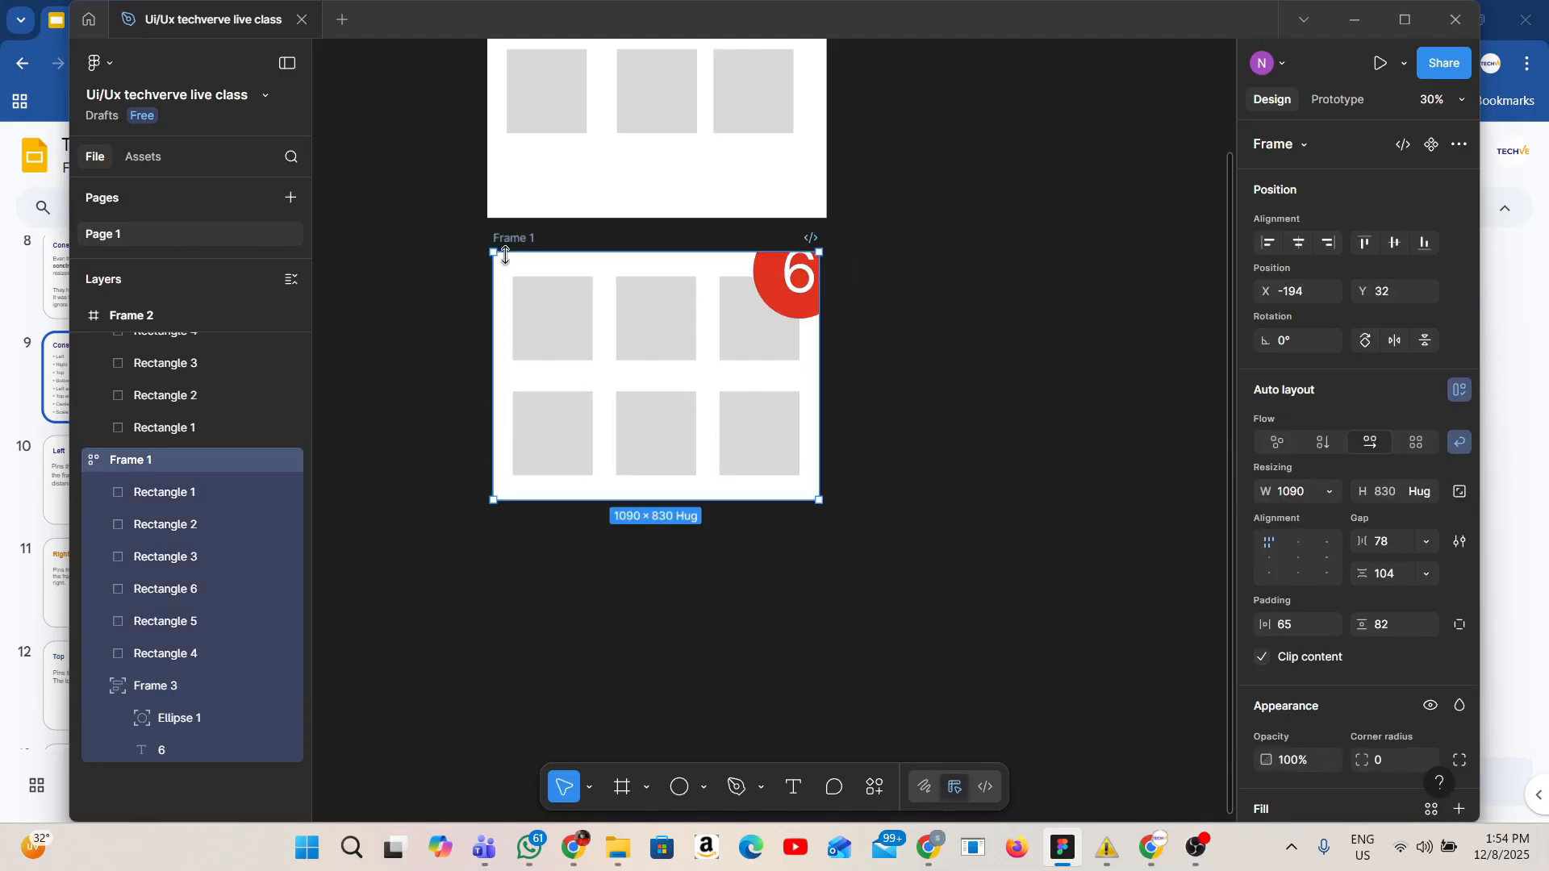
{"action": "left_click", "coordinate": [1263, 657]}
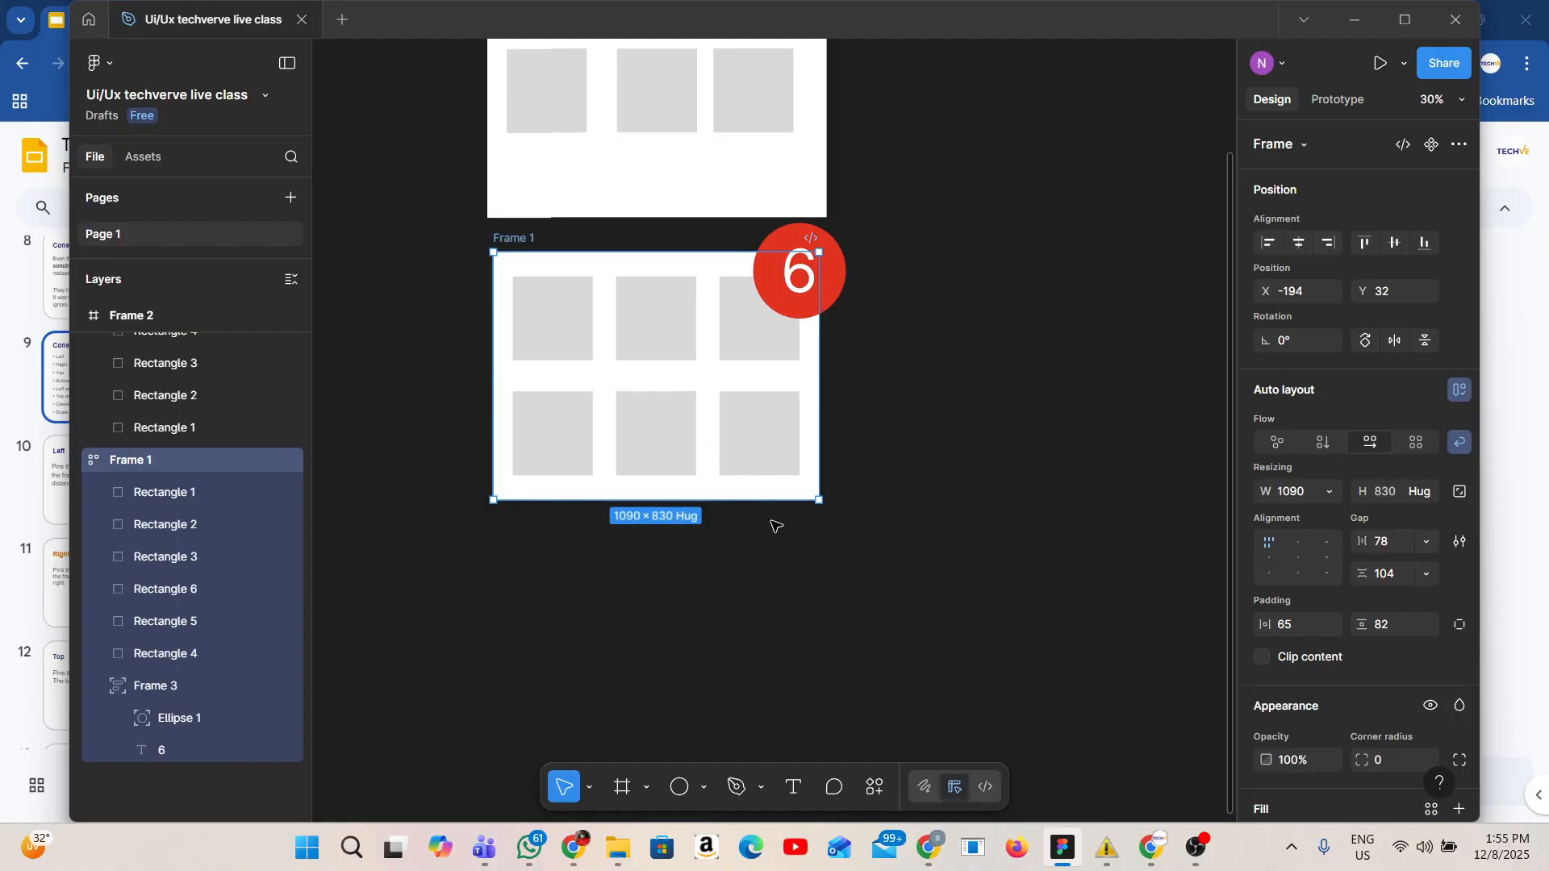
Set the circle's horizontal constraint to Right.
{"action": "left_click", "coordinate": [836, 240]}
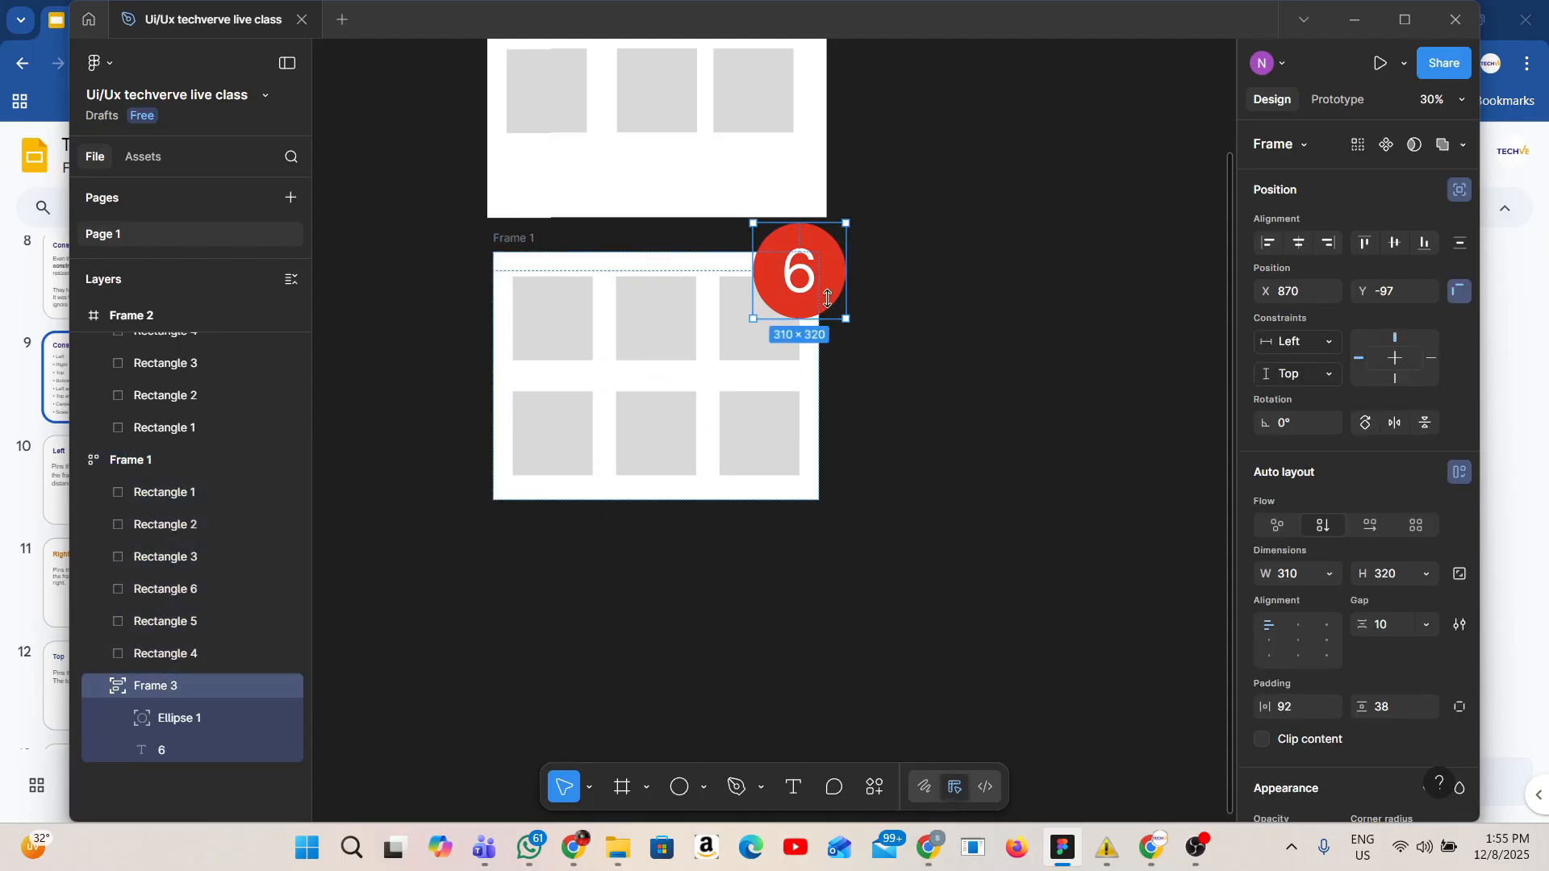
{"action": "left_click", "coordinate": [1336, 342]}
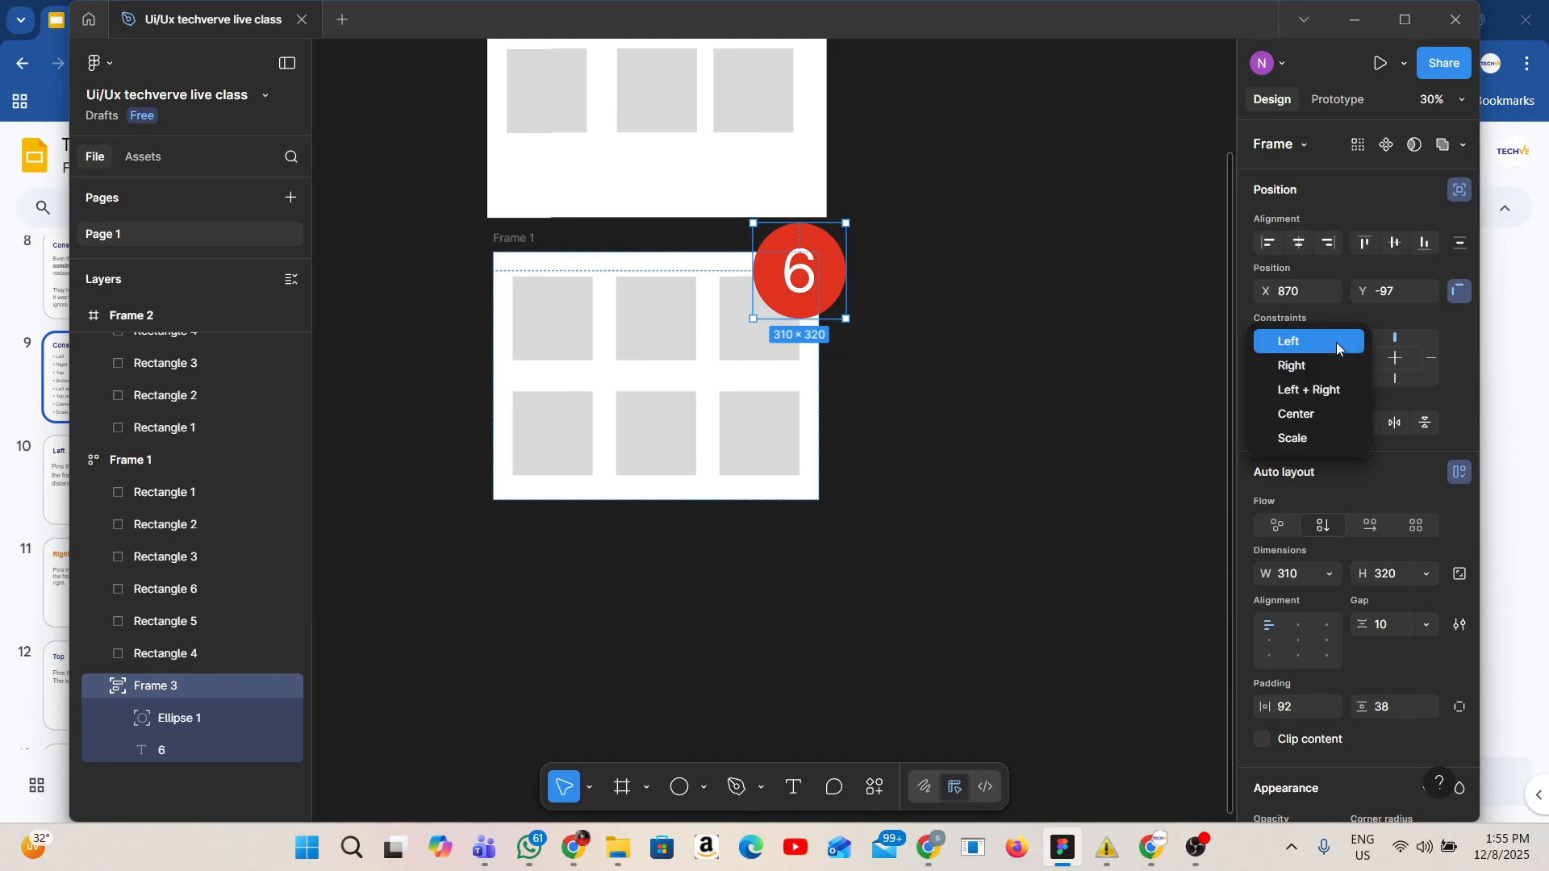
{"action": "left_click", "coordinate": [1320, 355]}
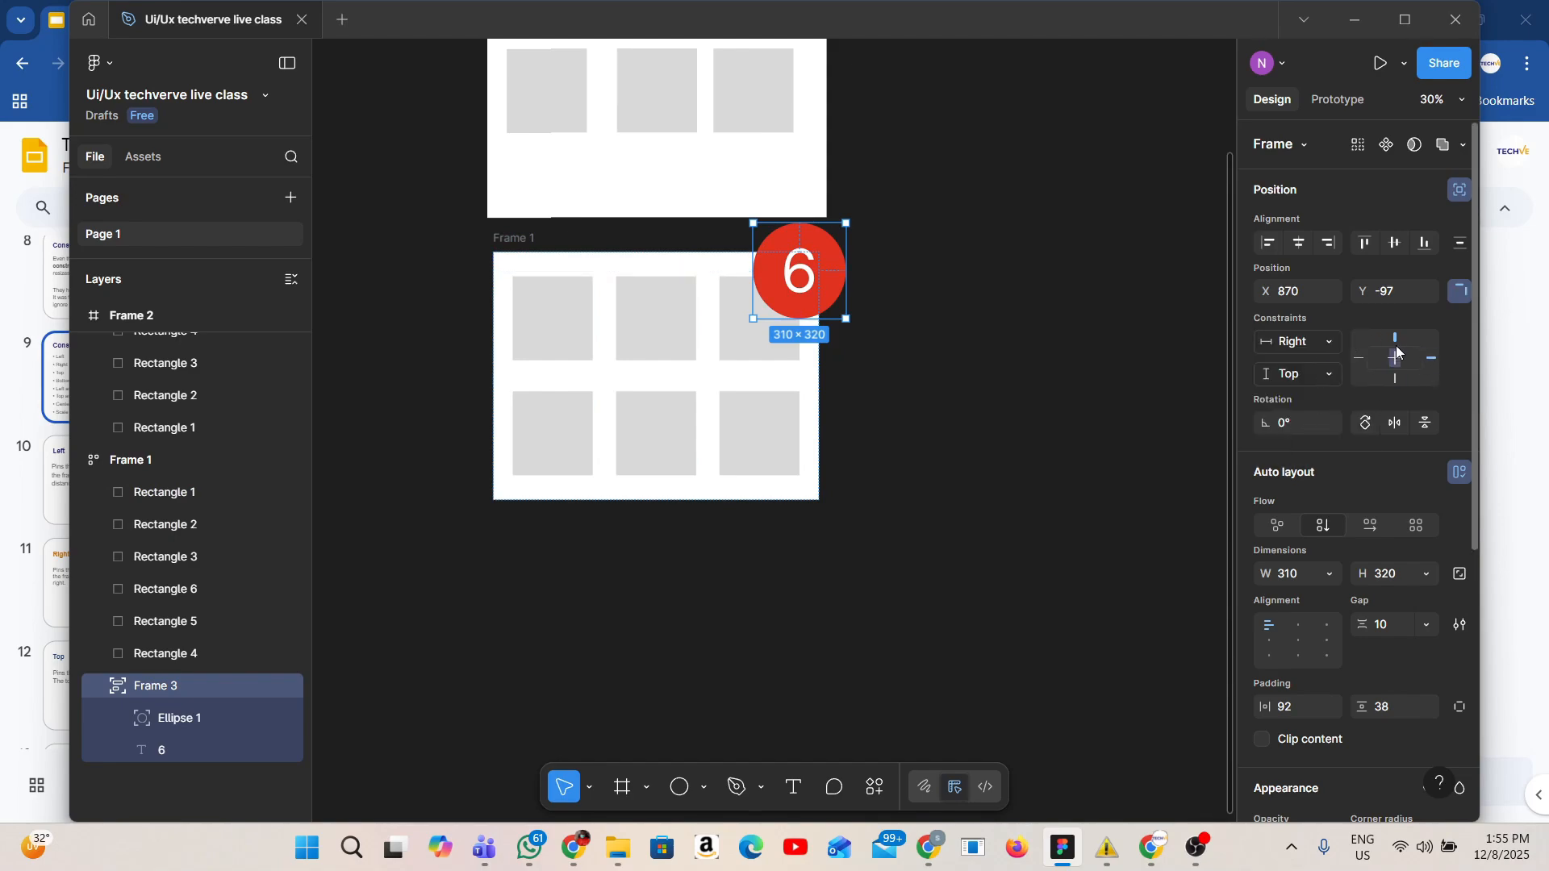
Widen Frame 1 and narrow it back to about 1116 wide to test the circle's Right constraint.
{"action": "left_click", "coordinate": [530, 242]}
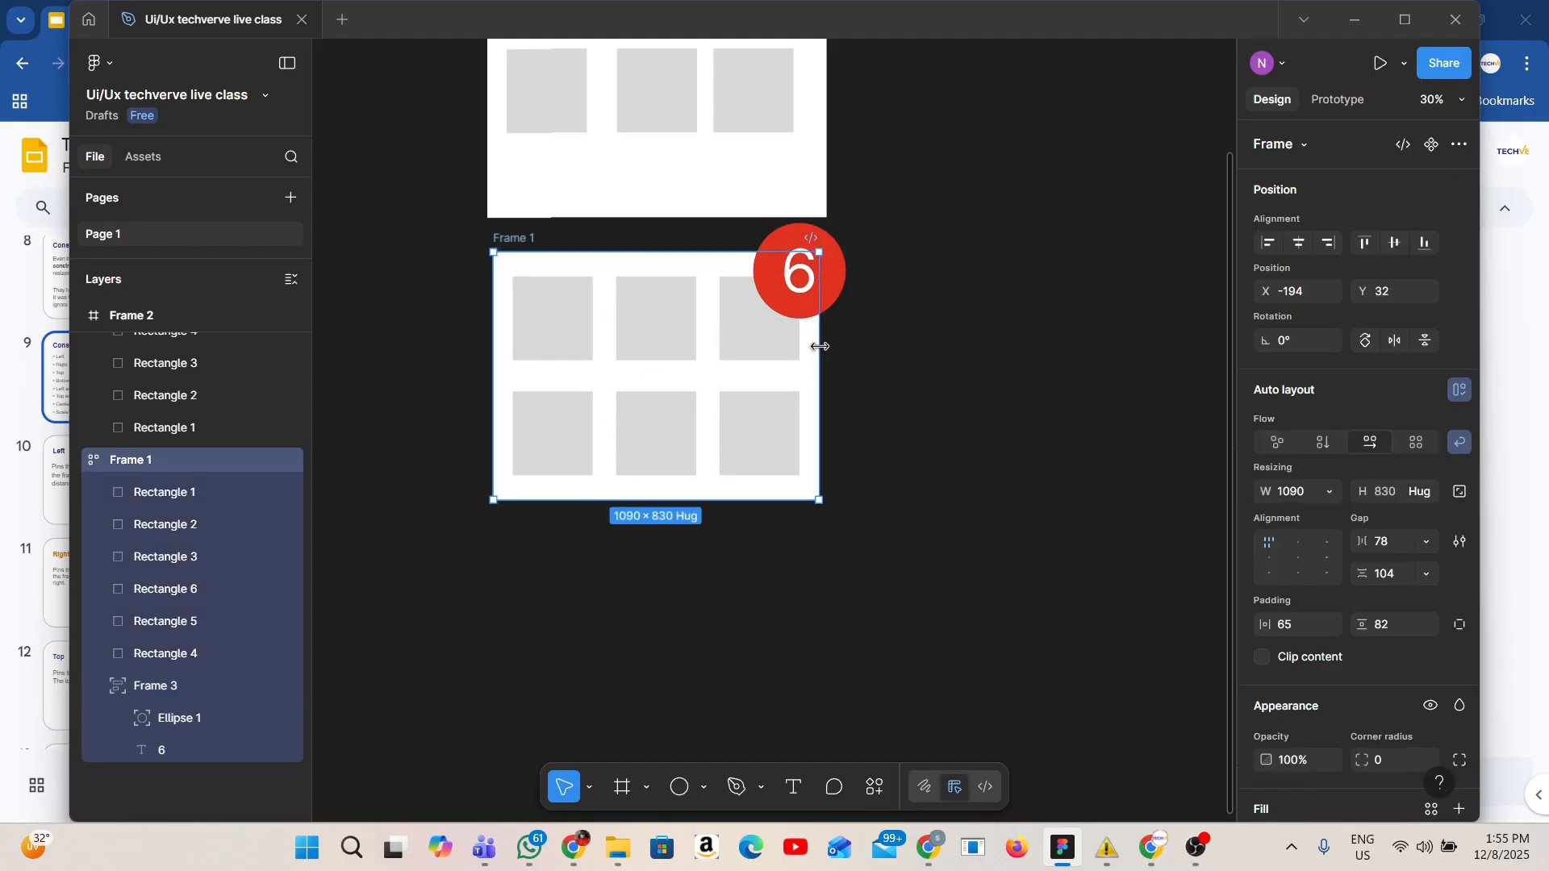
{"action": "left_click_drag", "start_coordinate": [818, 343], "coordinate": [969, 376]}
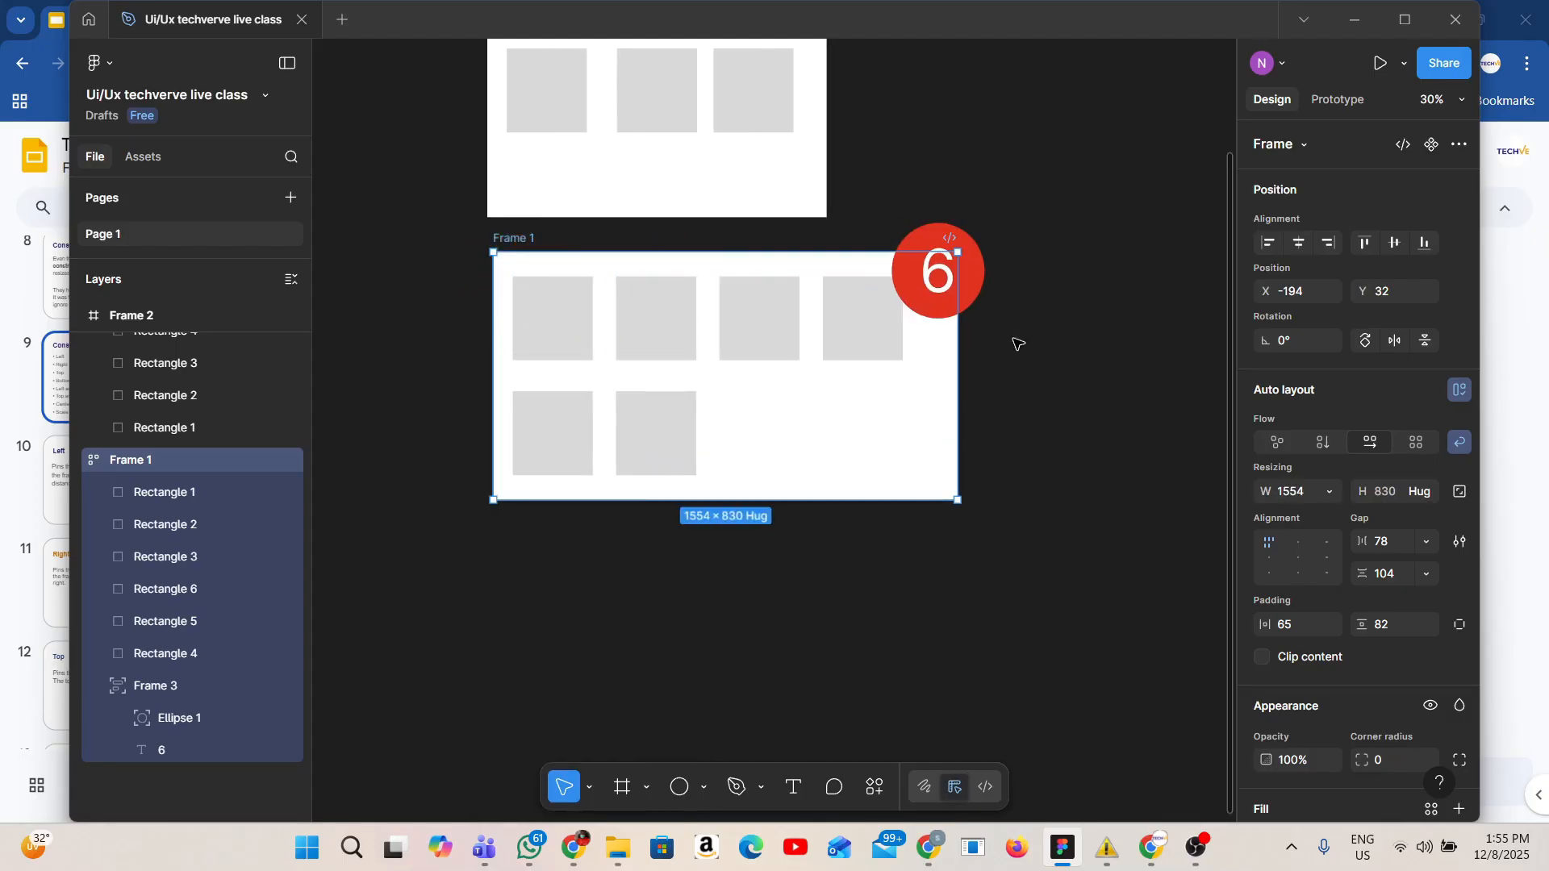
{"action": "left_click_drag", "start_coordinate": [958, 322], "coordinate": [827, 320]}
{"action": "left_click", "coordinate": [677, 189]}
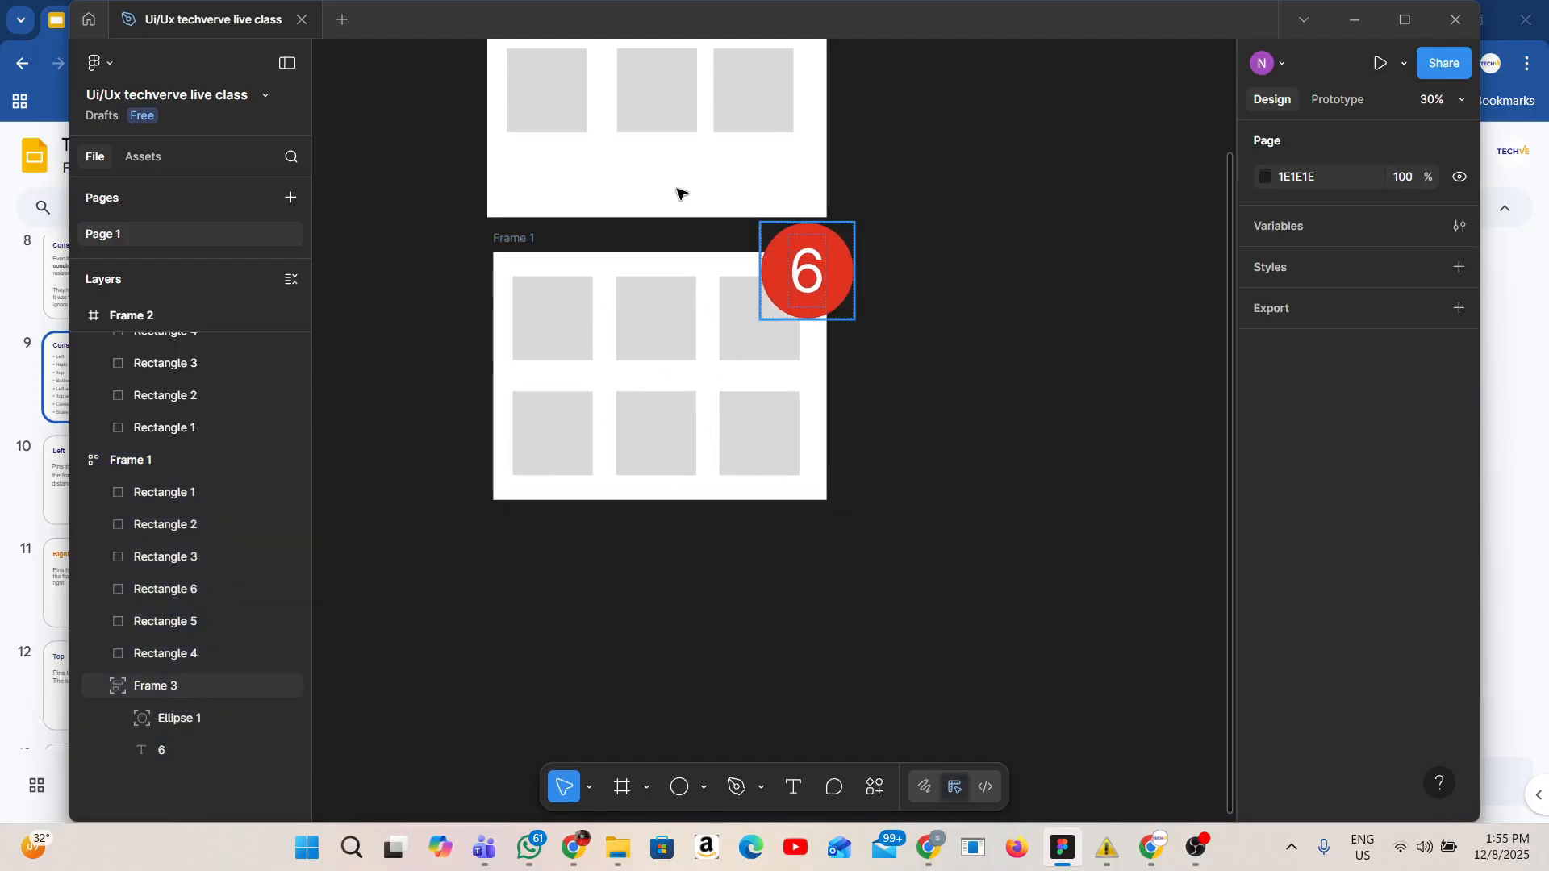
Select Frame 1 and then Frame 2 to compare their corner circles.
{"action": "left_click", "coordinate": [502, 237]}
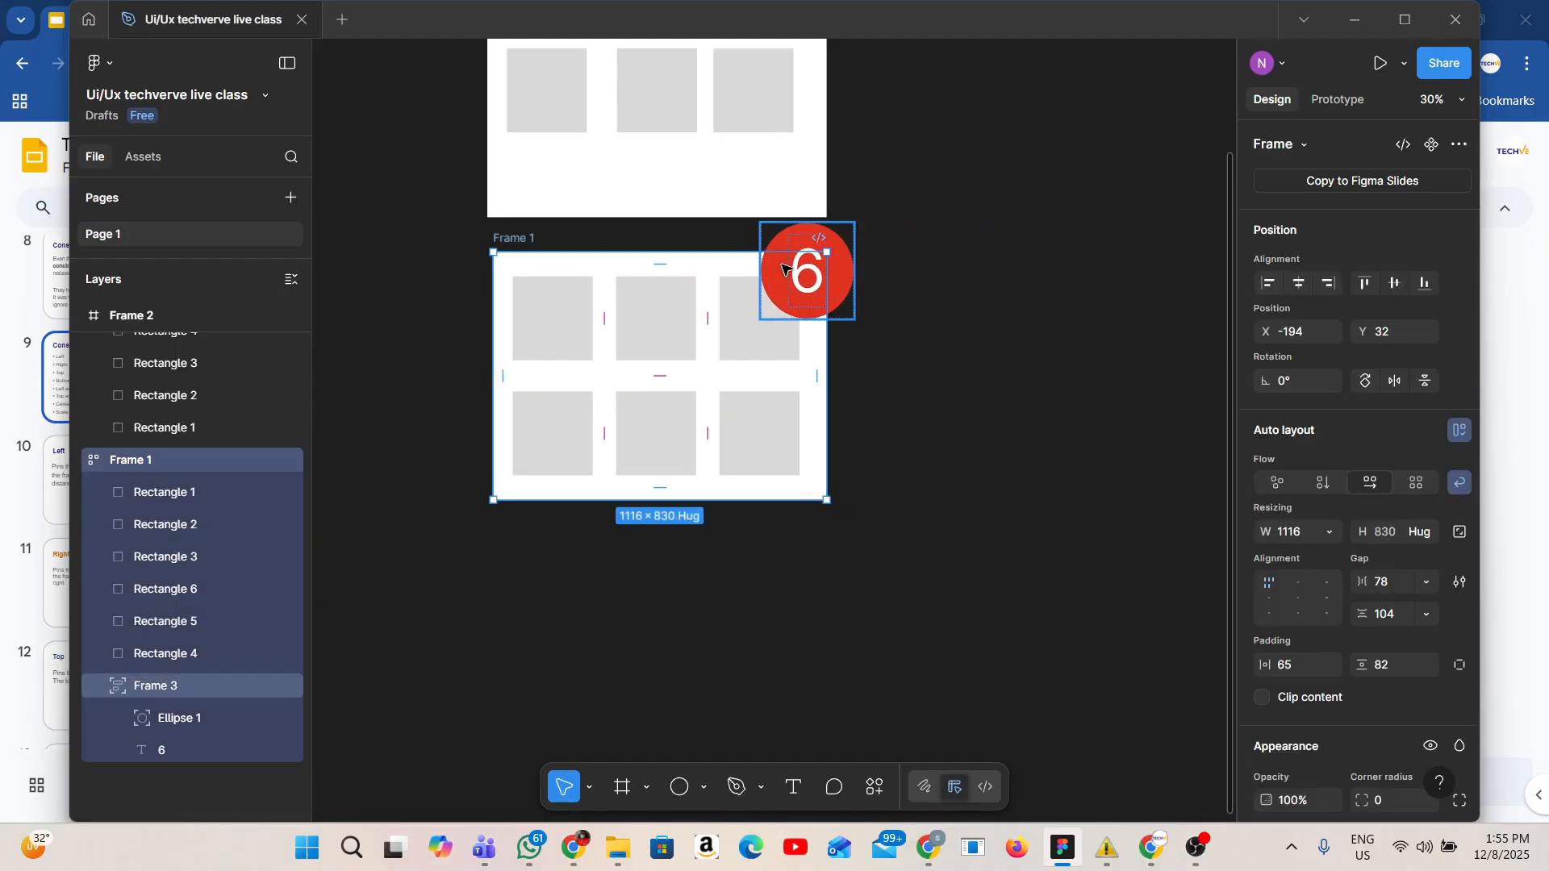
{"action": "scroll", "coordinate": [783, 268], "scroll_direction": "up", "scroll_amount": 5}
{"action": "left_click", "coordinate": [486, 242]}
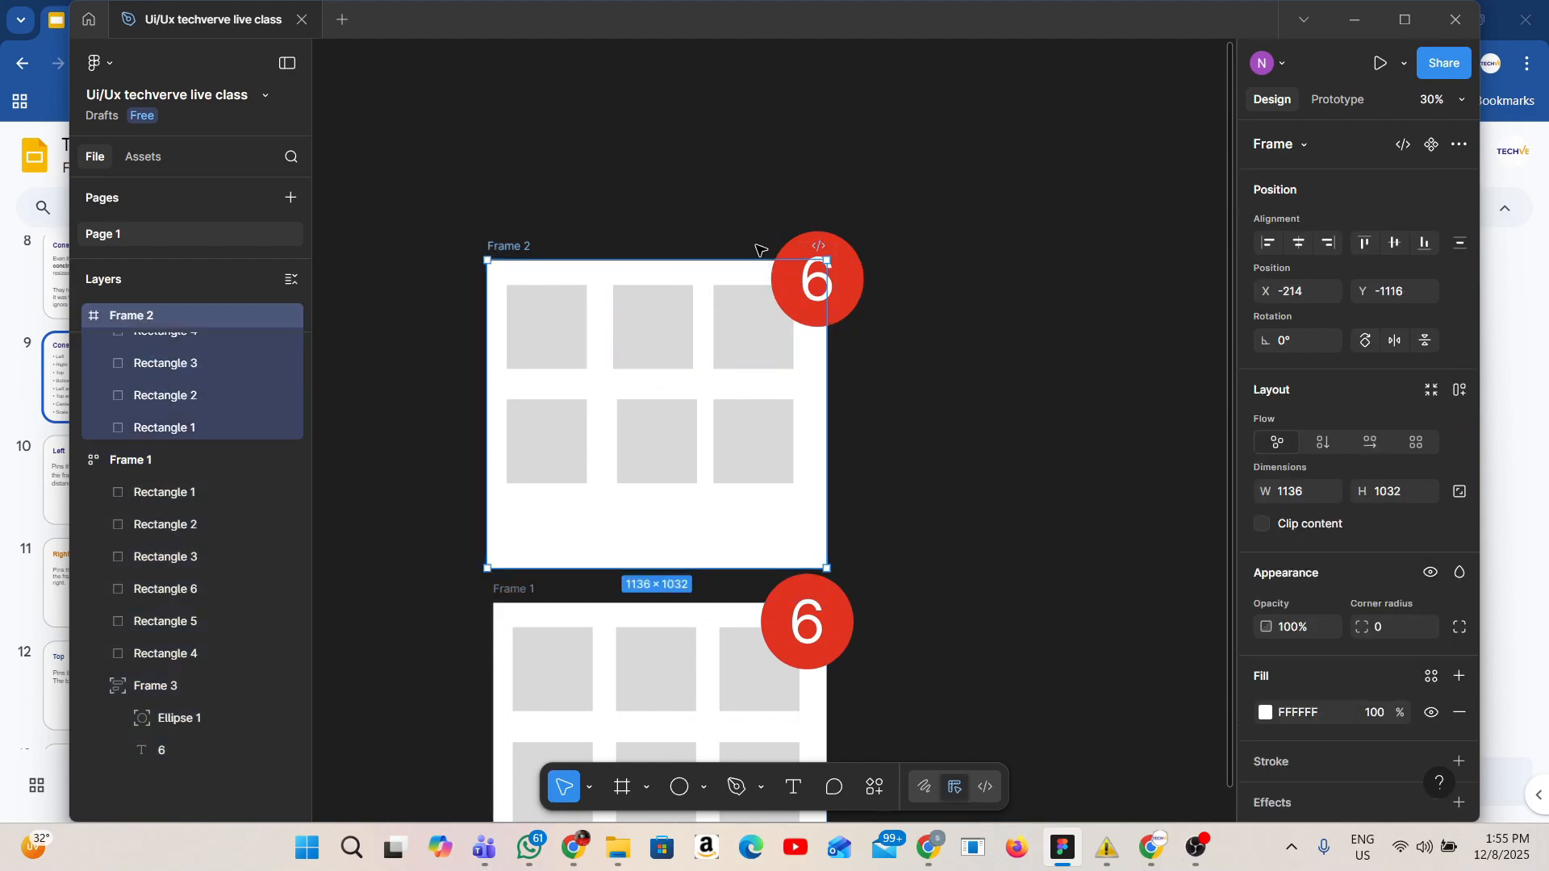
Delete the badge circle from Frame 2.
{"action": "left_click", "coordinate": [844, 301]}
{"action": "key", "text": "Delete"}
{"action": "scroll", "coordinate": [841, 427], "scroll_direction": "down", "scroll_amount": 3}
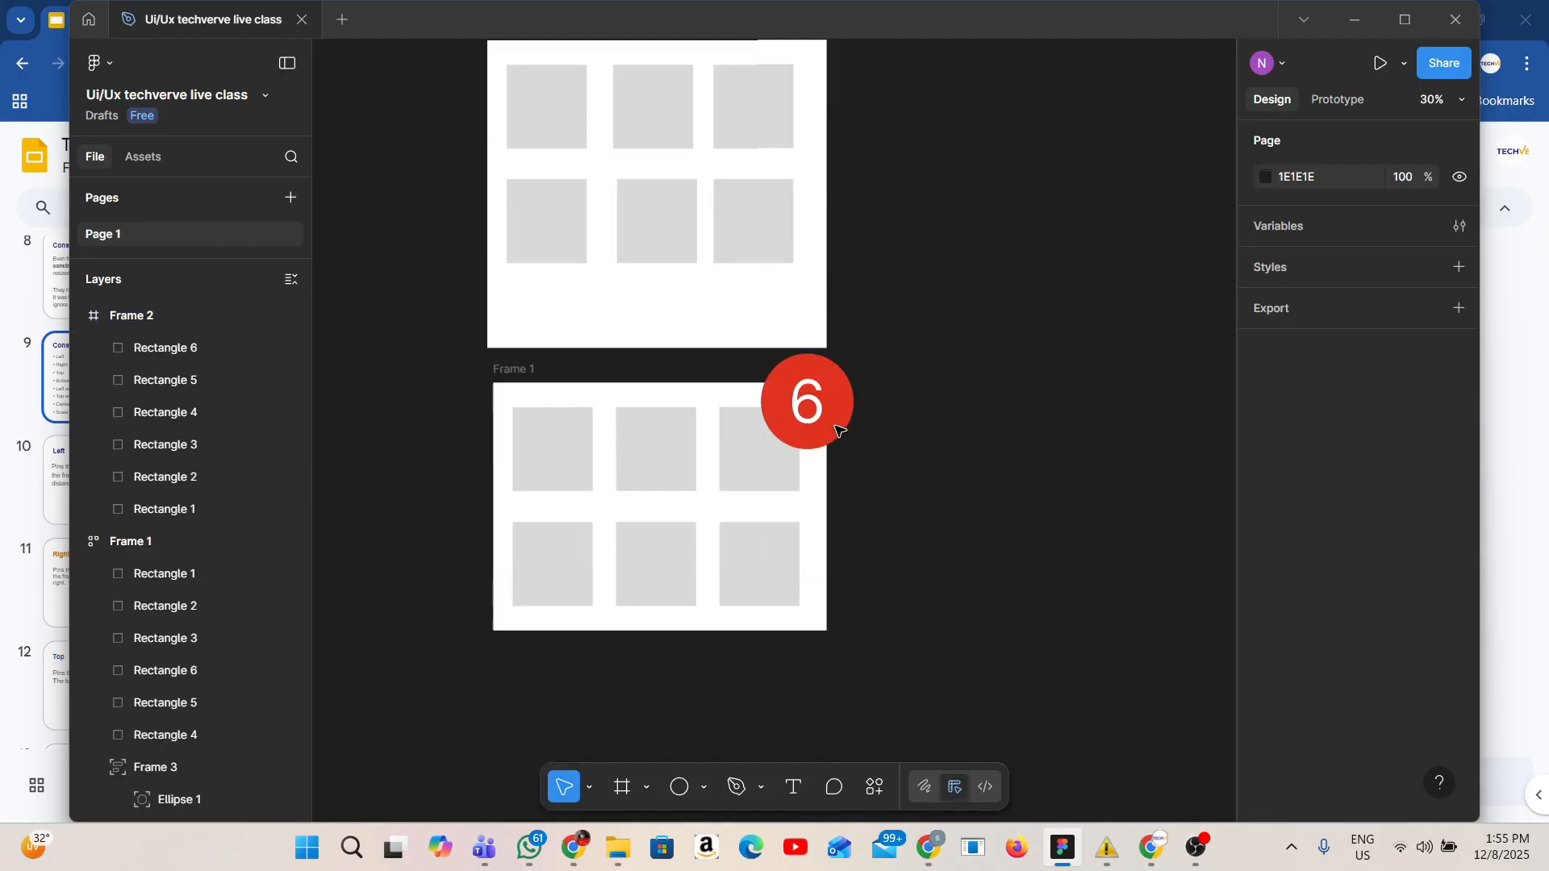
Review the Google Slides pages describing the Left, Right, Top, Bottom and Left and Right constraints.
{"action": "left_click", "coordinate": [807, 398]}
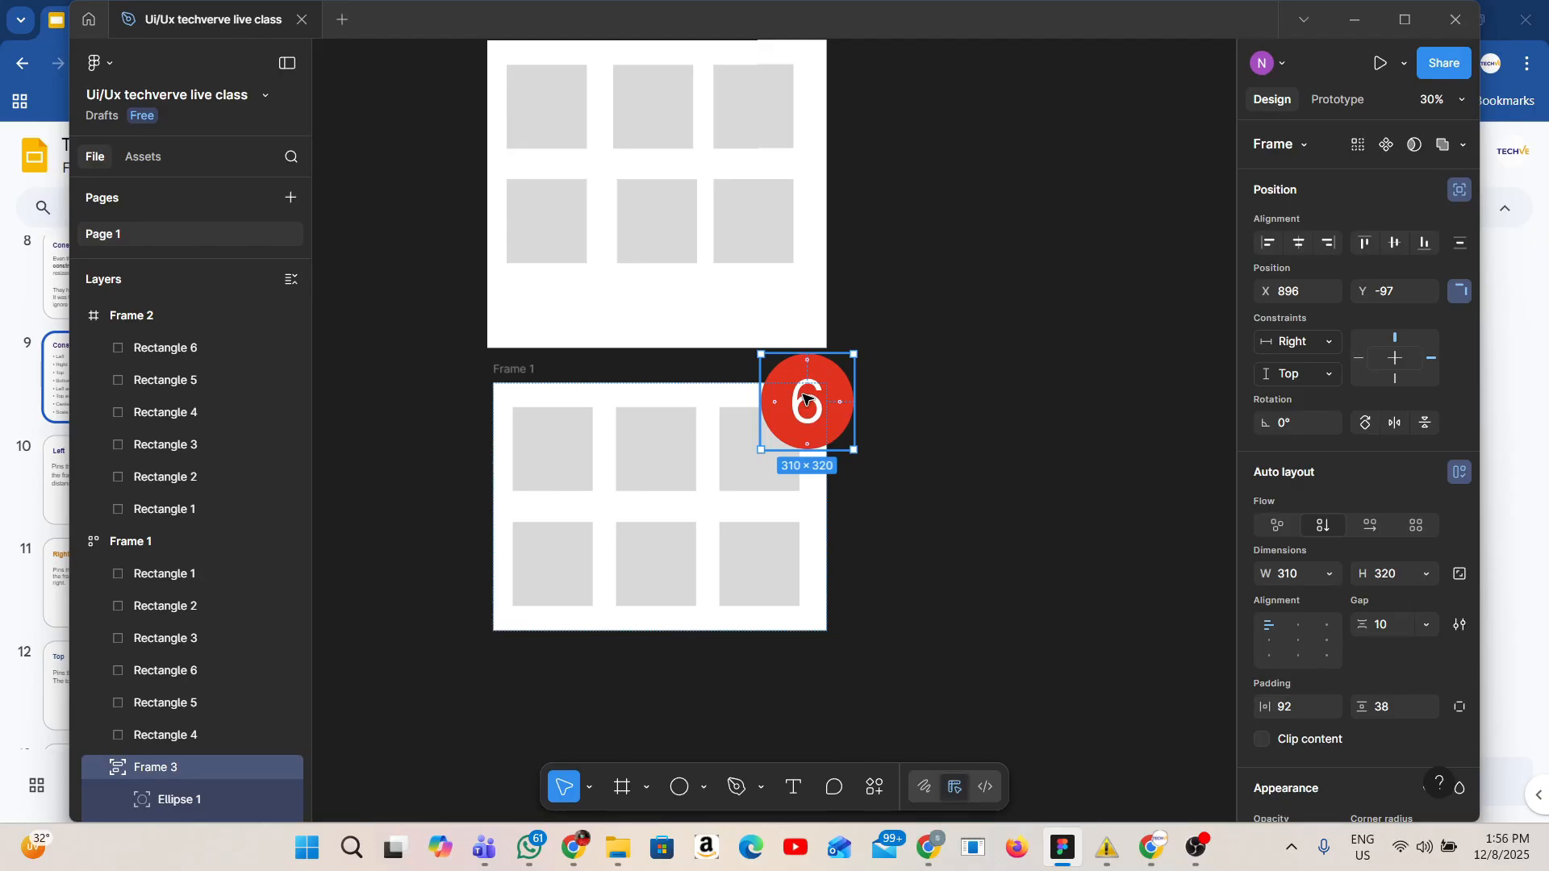
{"action": "key", "text": "alt+Tab"}
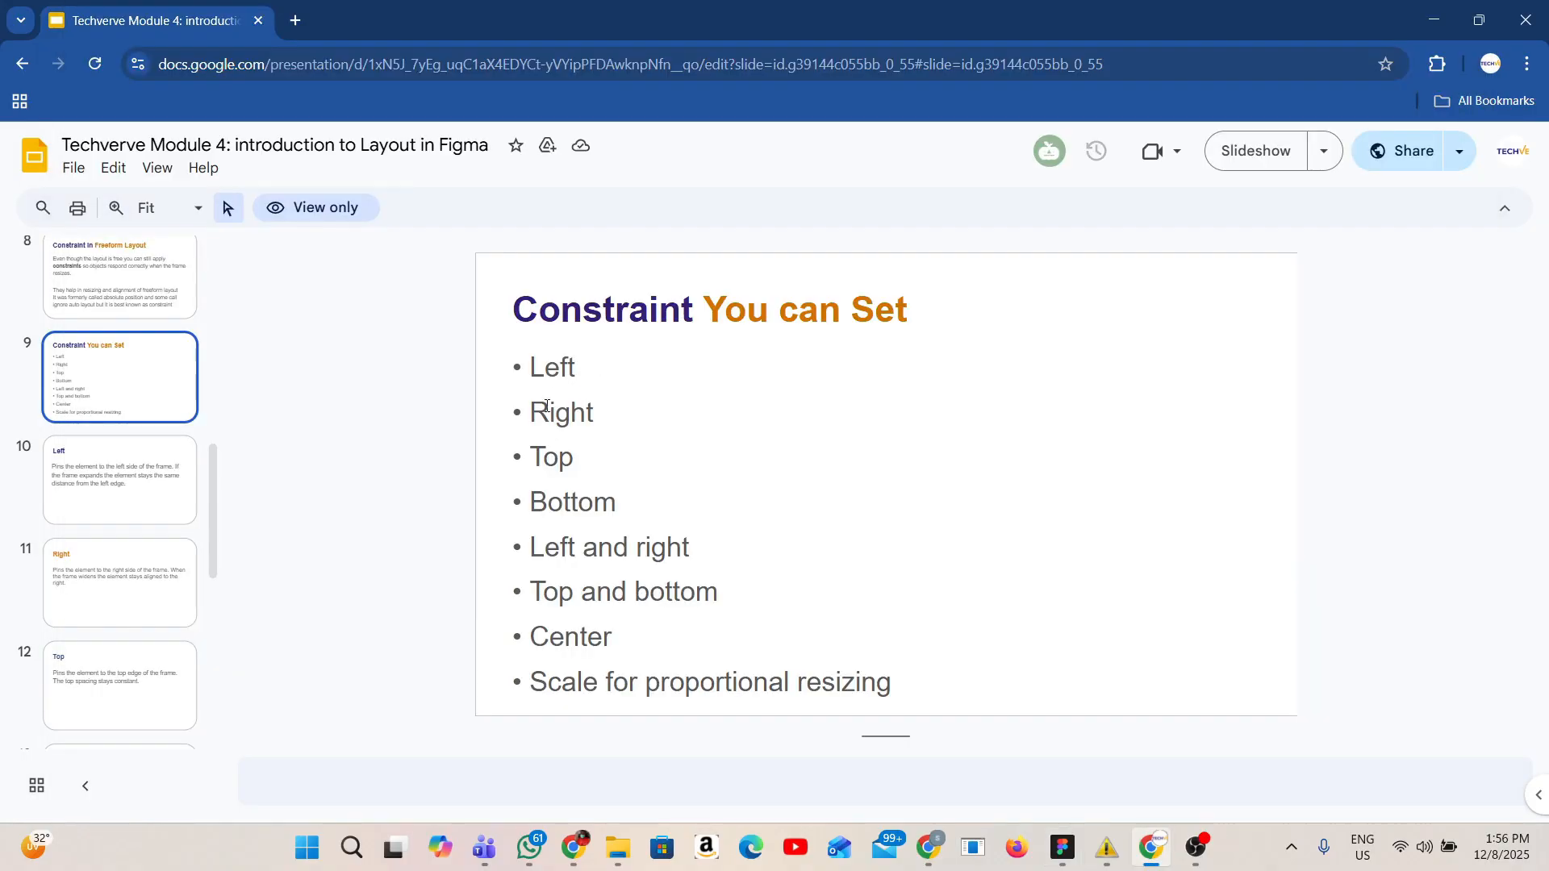
{"action": "left_click", "coordinate": [160, 455]}
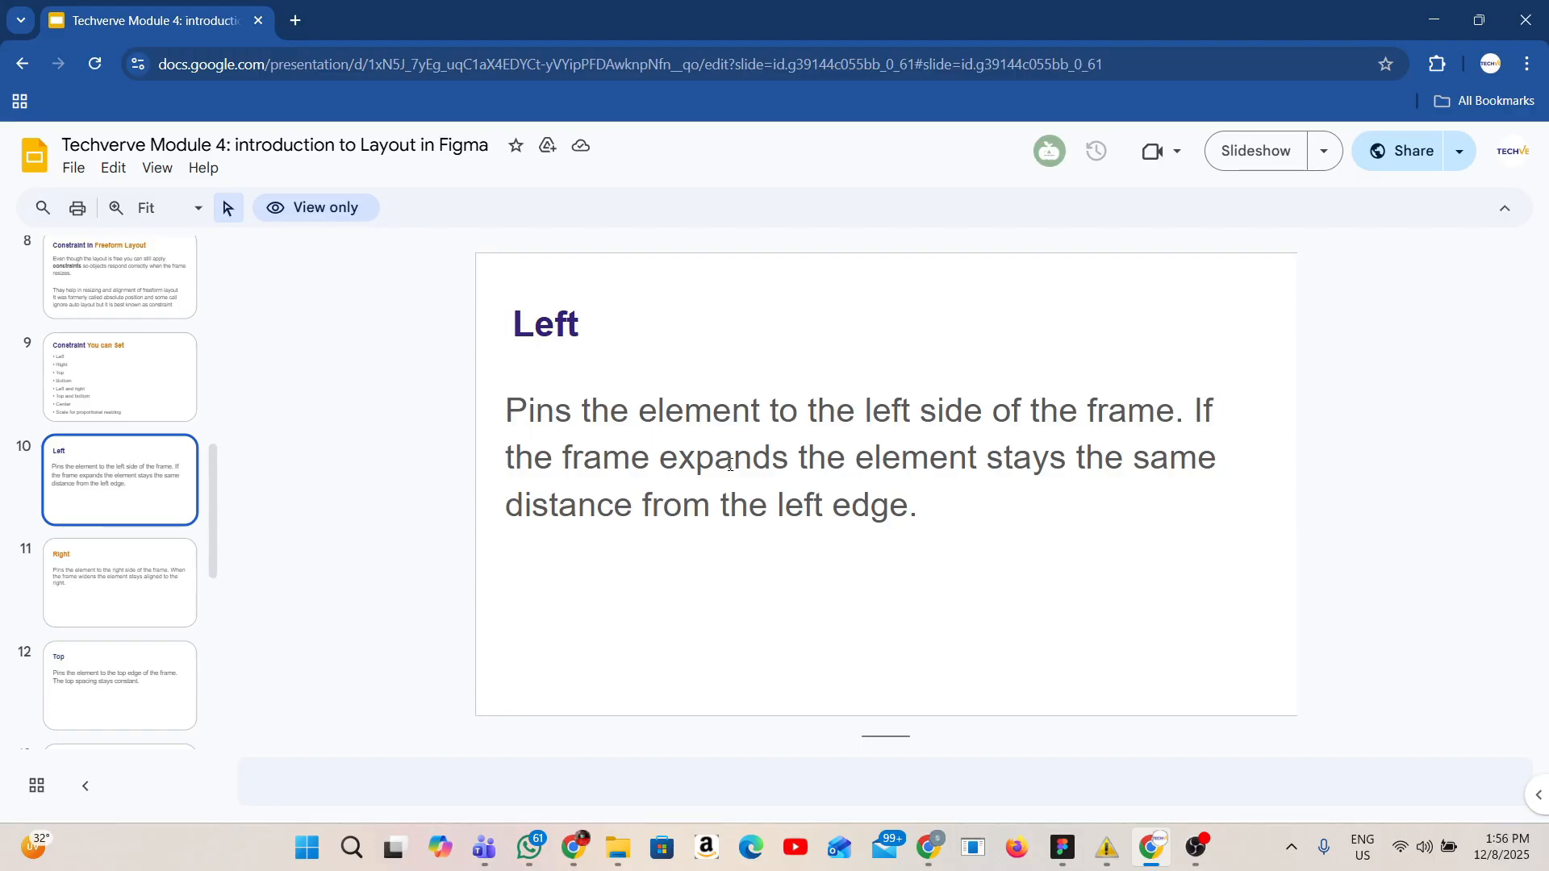
{"action": "left_click", "coordinate": [1078, 853]}
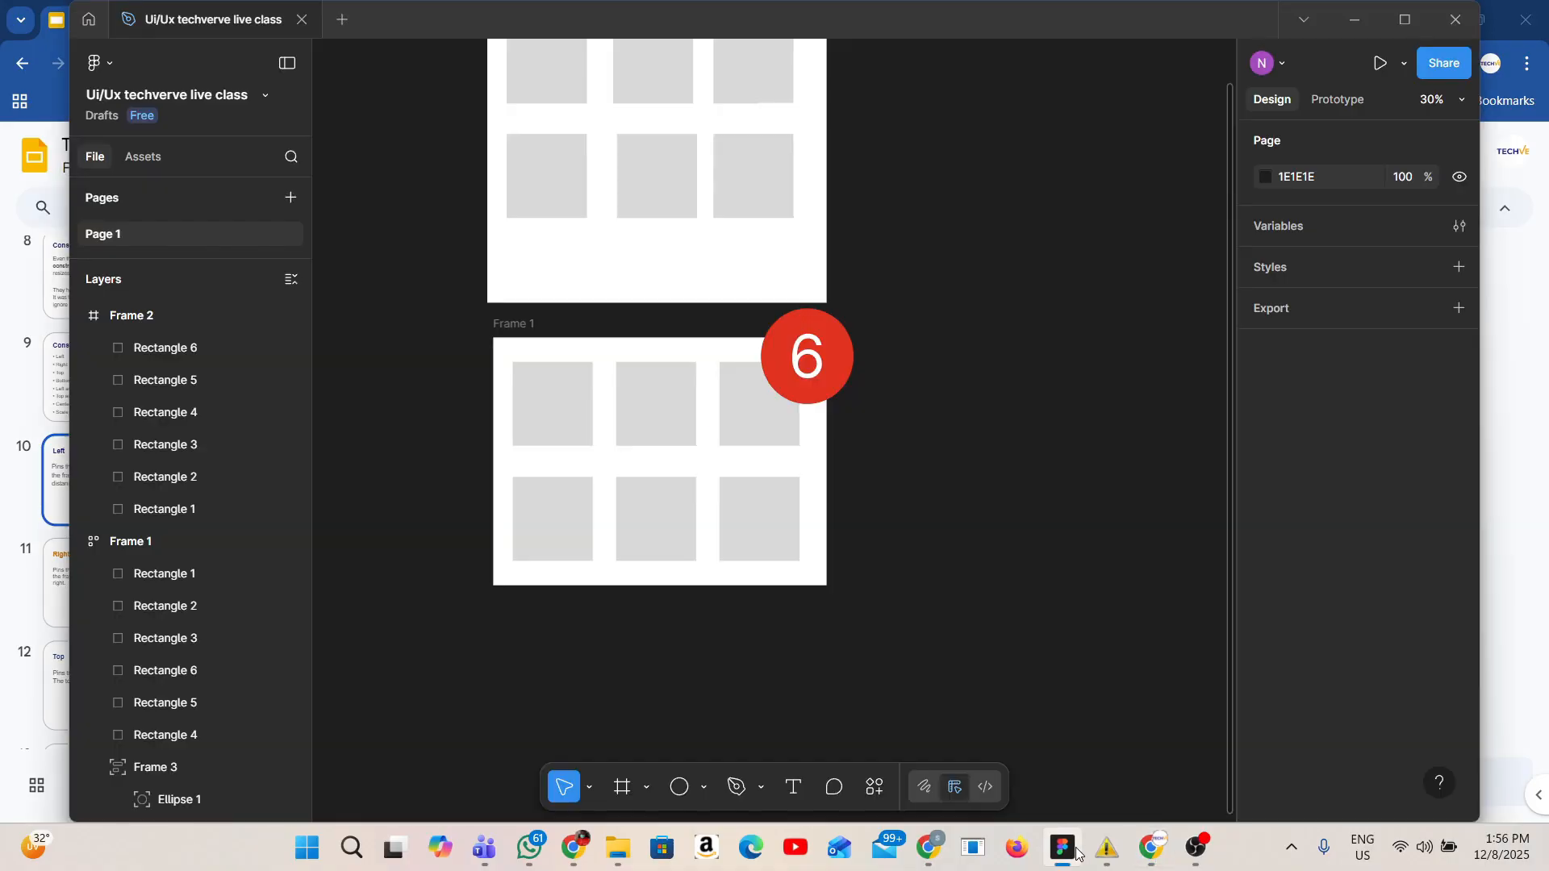
{"action": "left_click", "coordinate": [807, 355]}
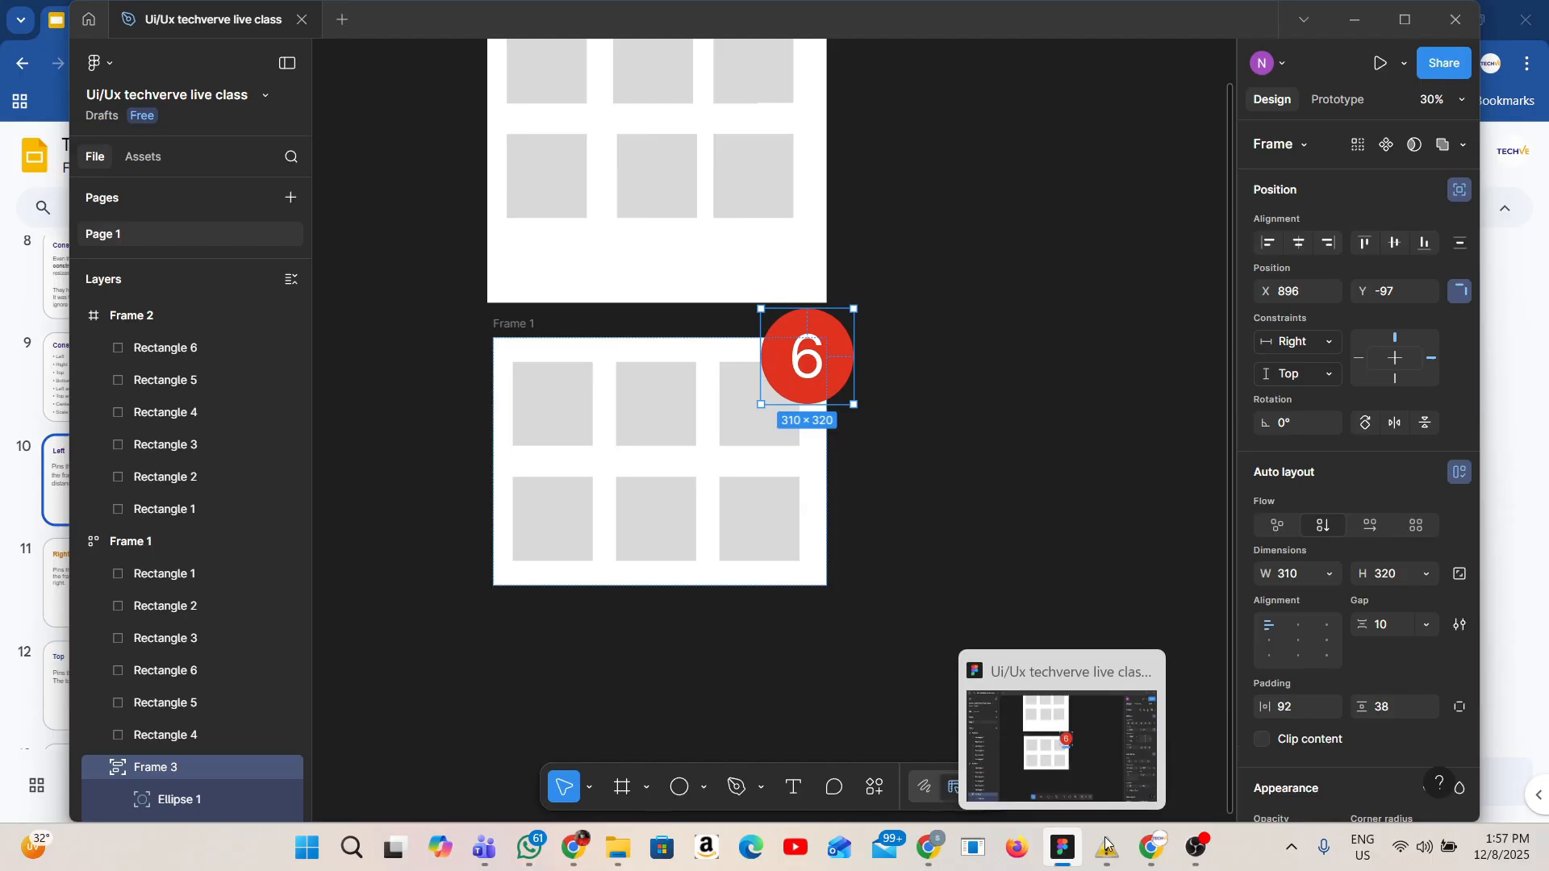
{"action": "left_click", "coordinate": [1152, 846]}
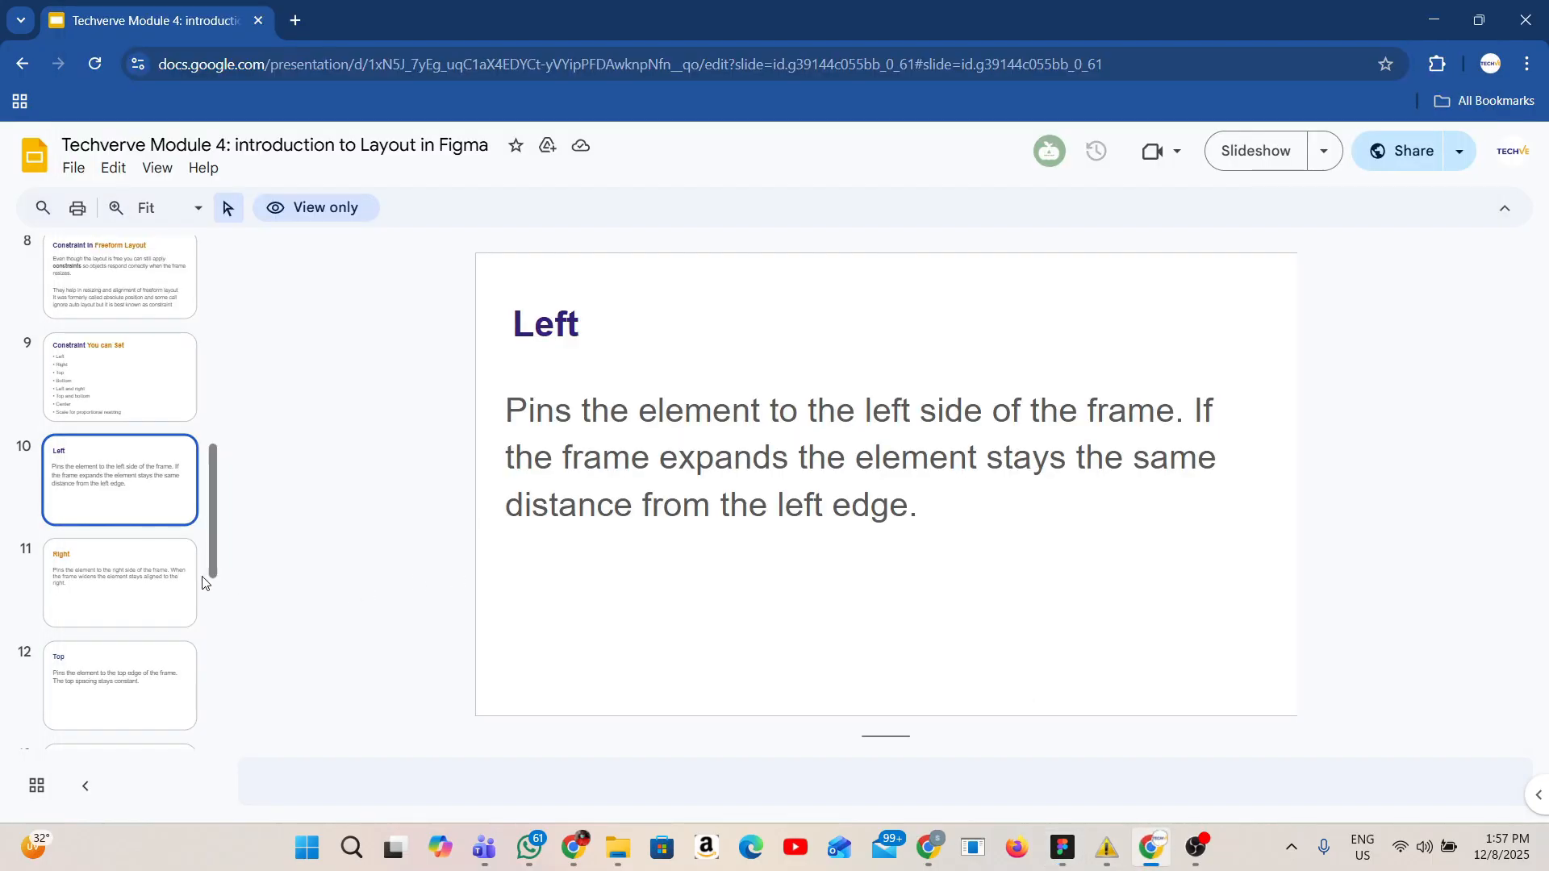
{"action": "left_click", "coordinate": [145, 588]}
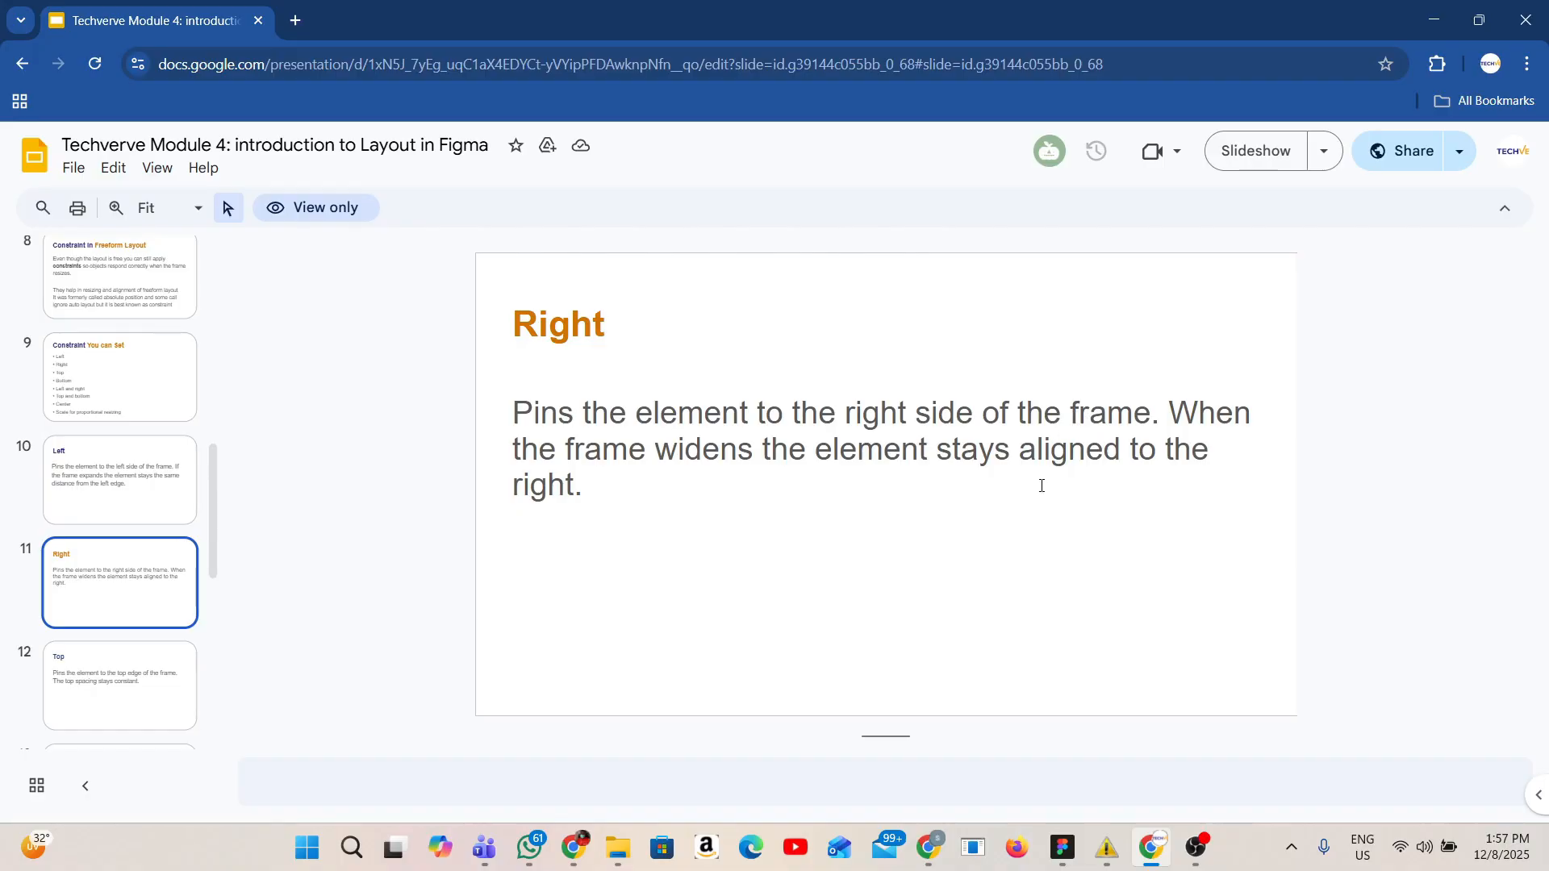
{"action": "scroll", "coordinate": [121, 613], "scroll_direction": "down", "scroll_amount": 3}
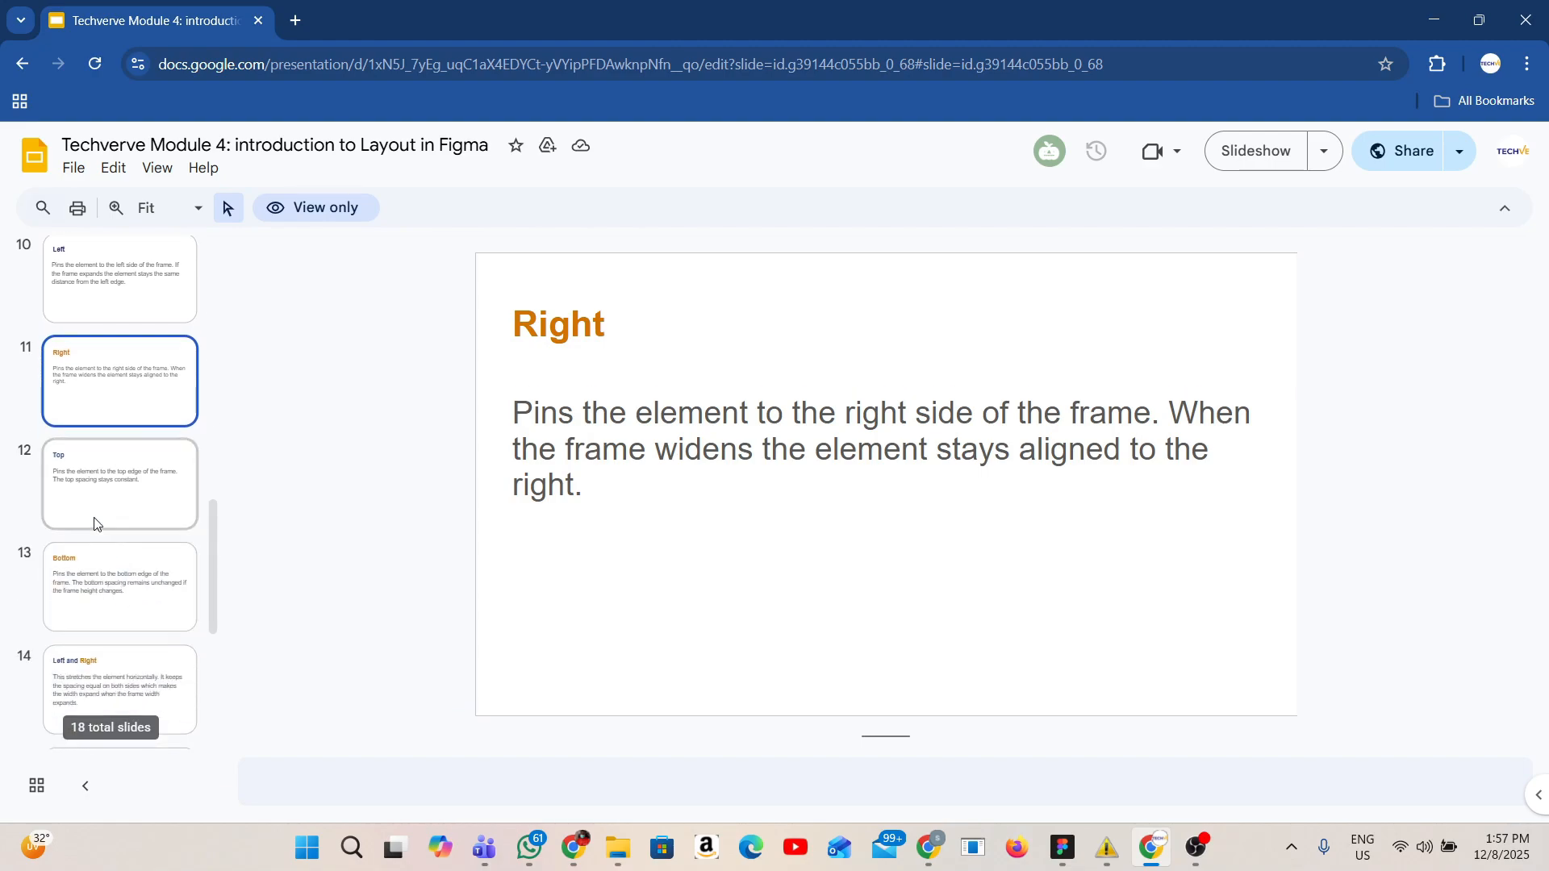
{"action": "left_click", "coordinate": [92, 495]}
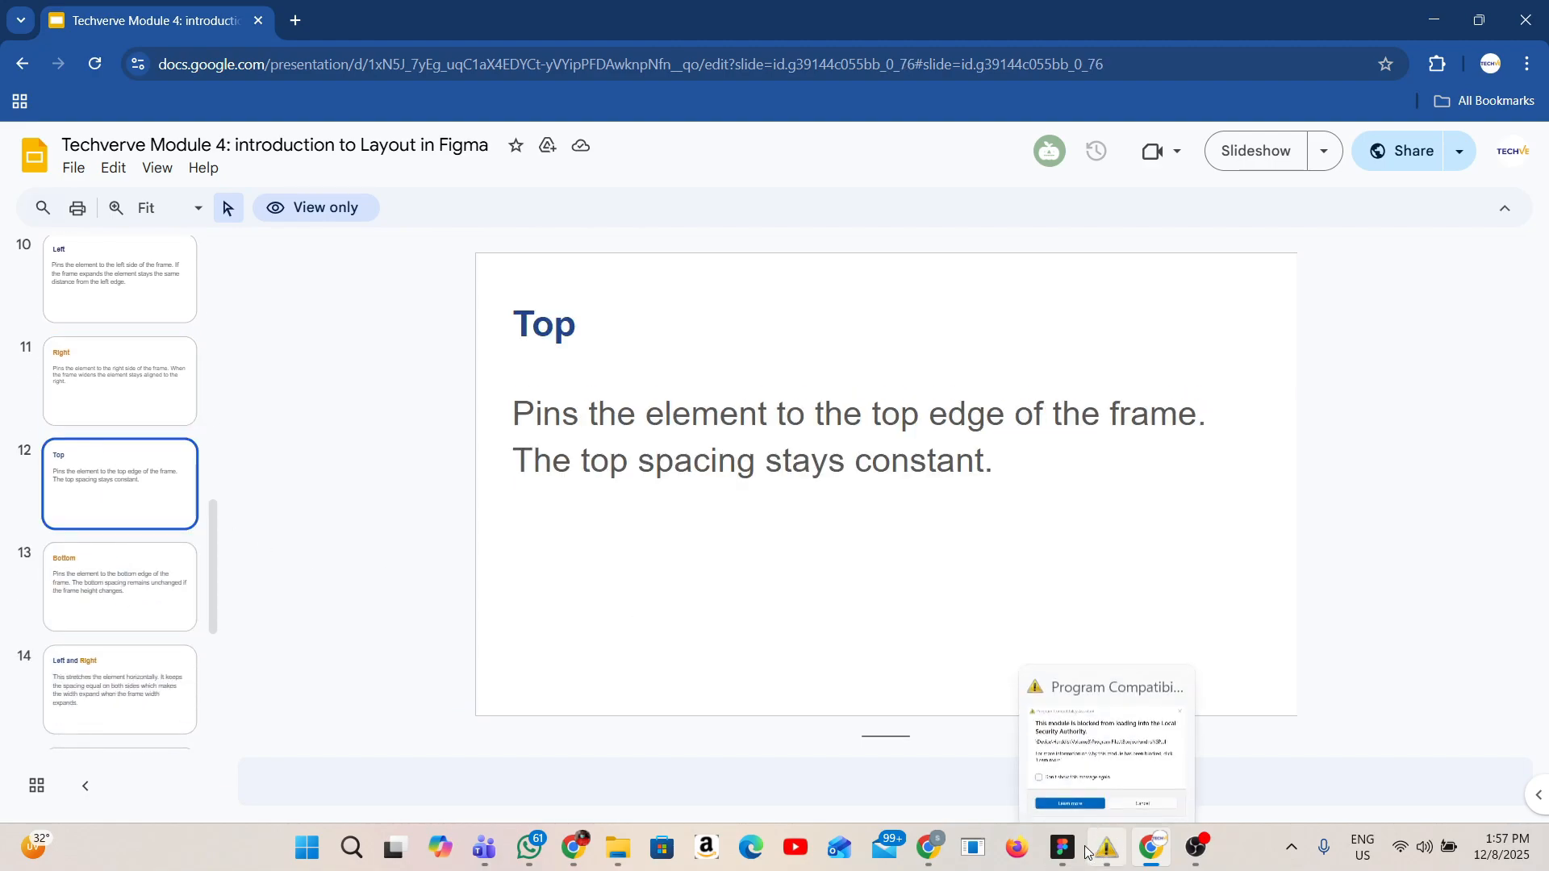
{"action": "left_click", "coordinate": [1060, 851]}
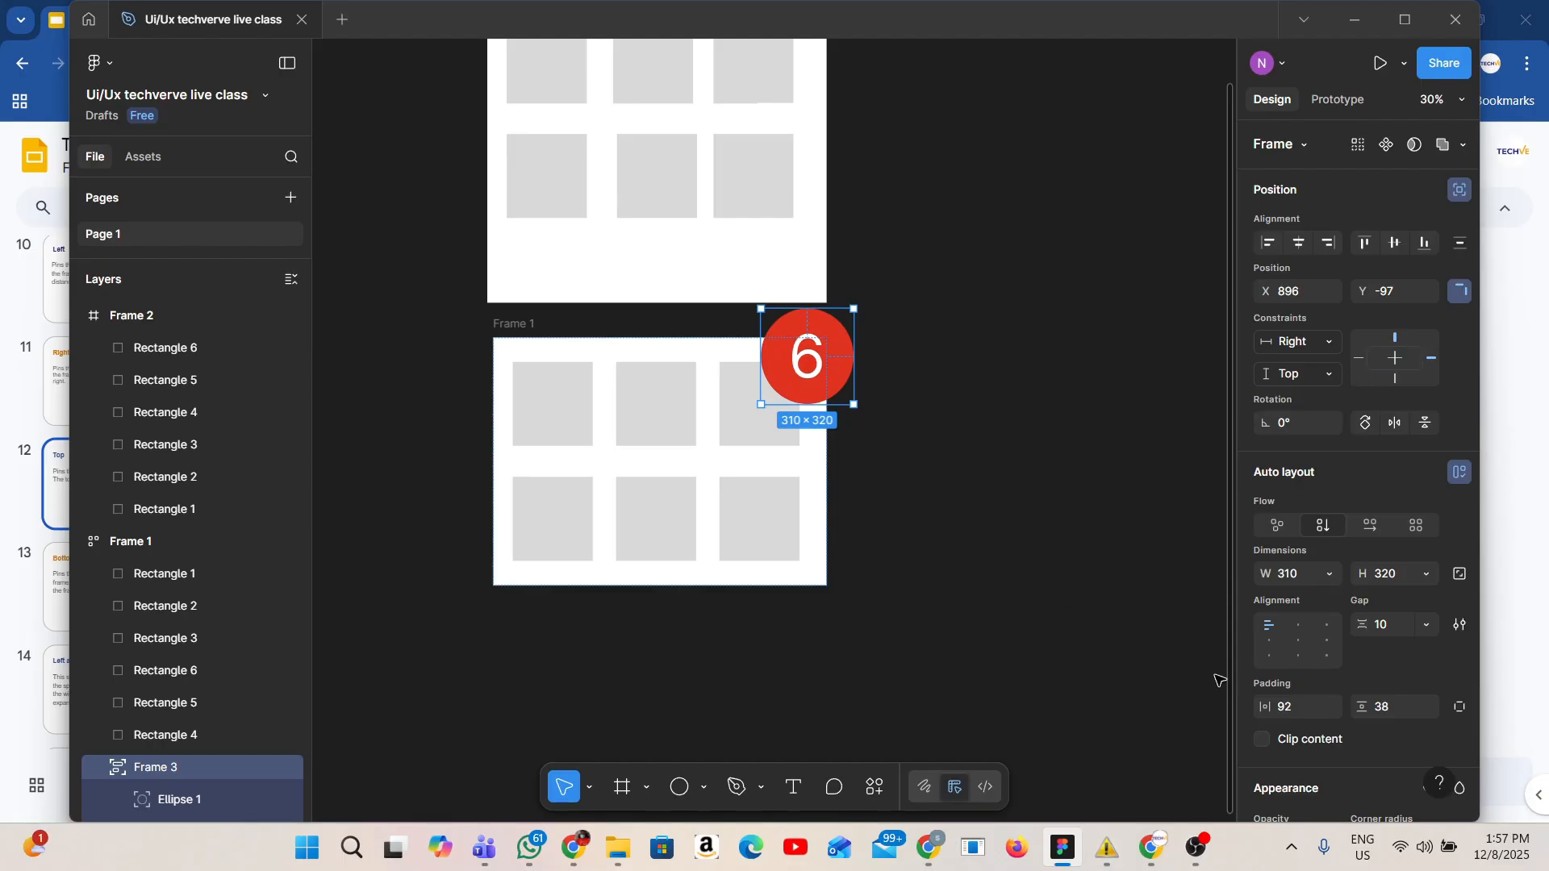
{"action": "left_click", "coordinate": [1147, 857]}
{"action": "key", "text": "Down"}
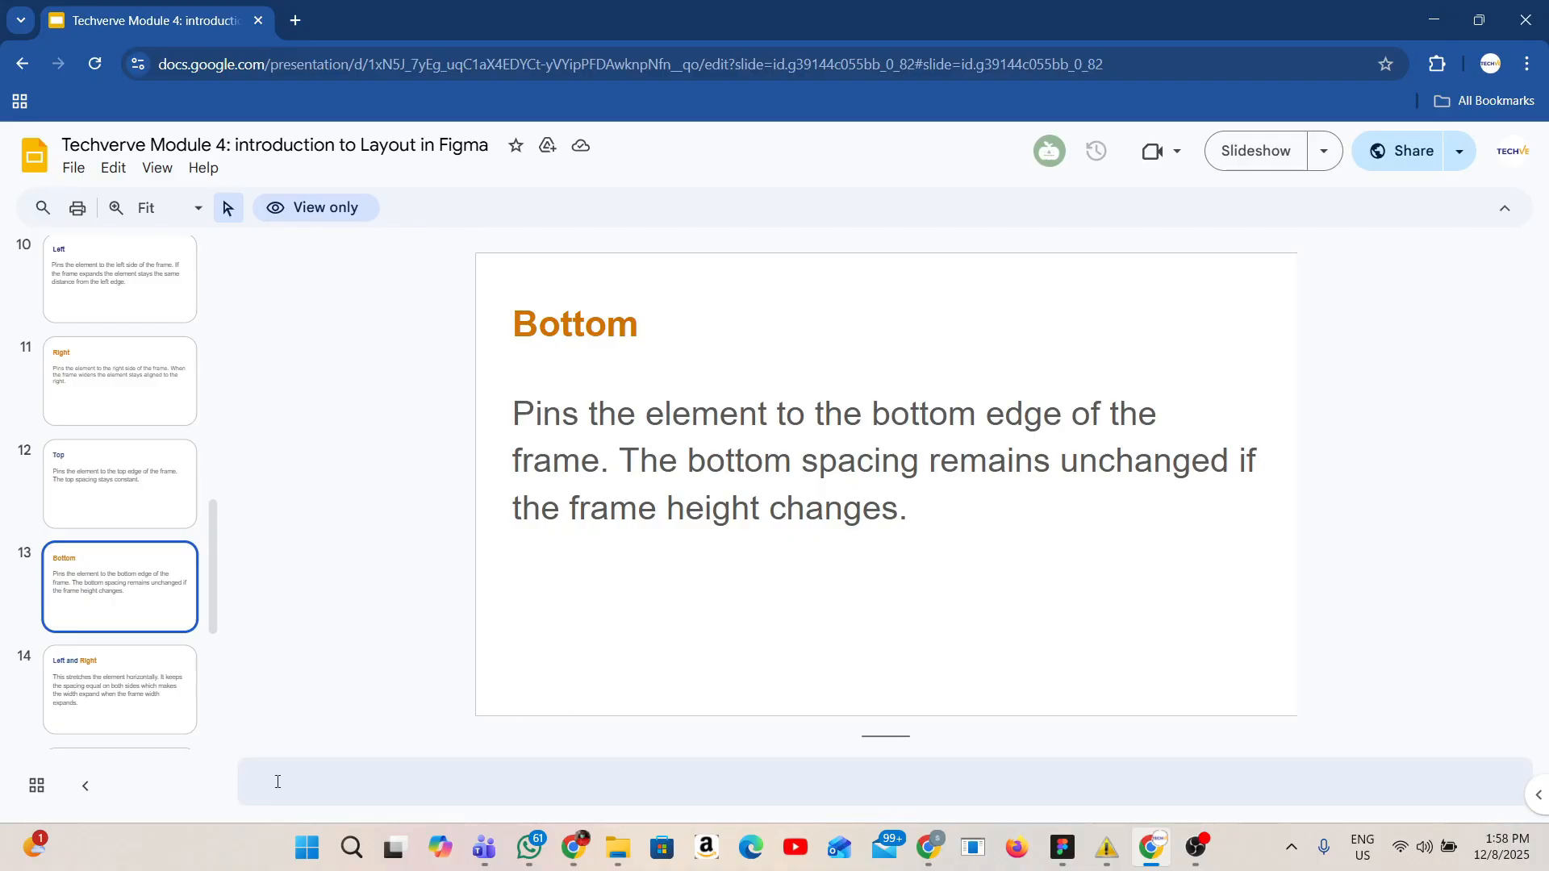
{"action": "left_click", "coordinate": [104, 663]}
{"action": "scroll", "coordinate": [103, 663], "scroll_direction": "down", "scroll_amount": 4}
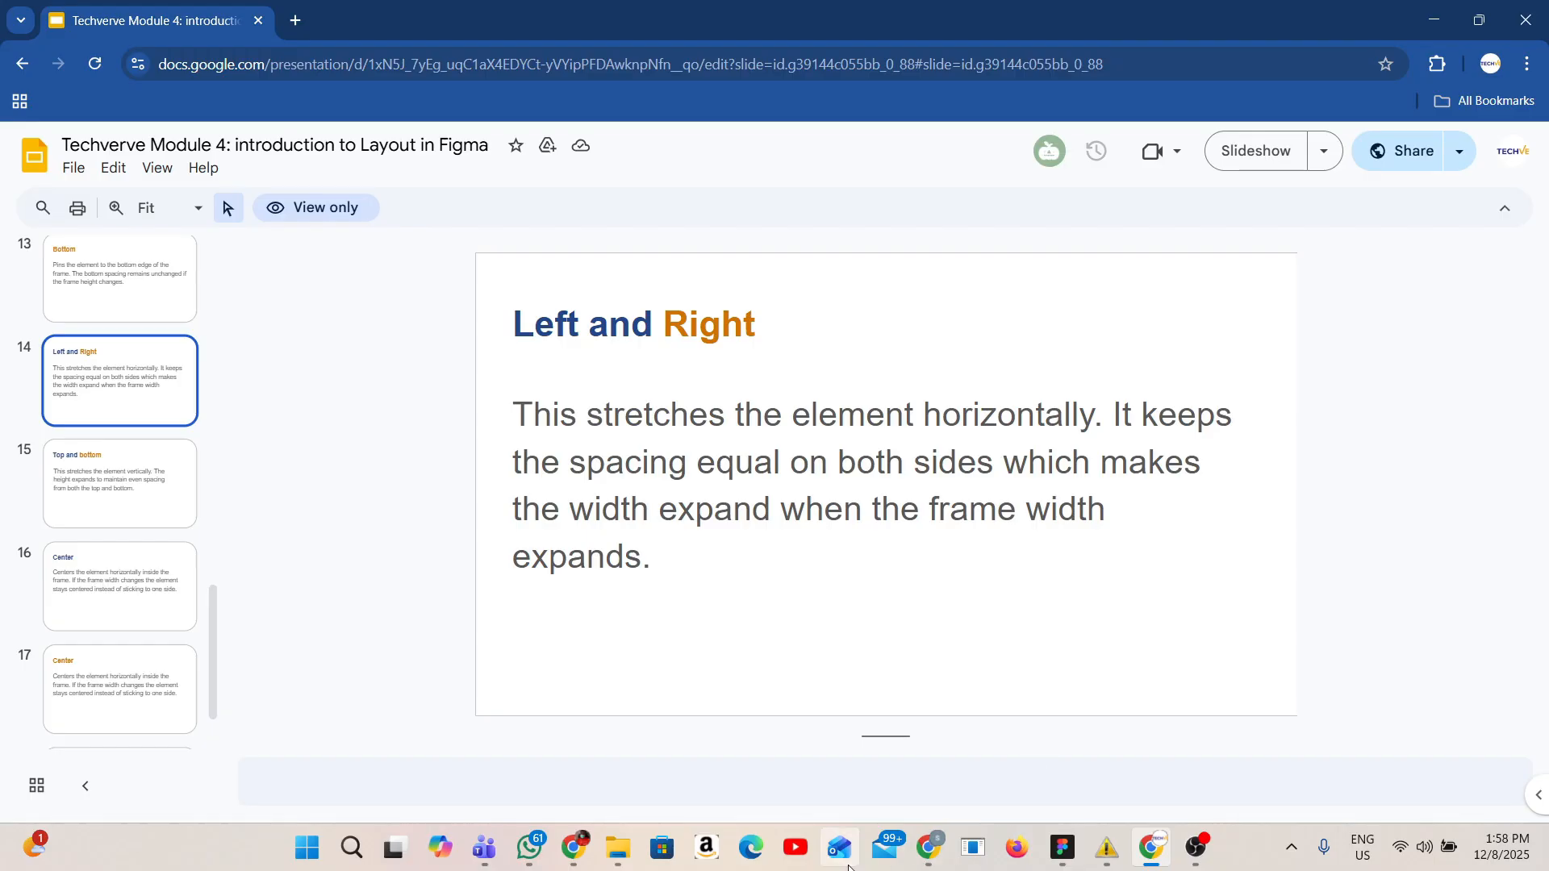
{"action": "left_click", "coordinate": [1017, 718]}
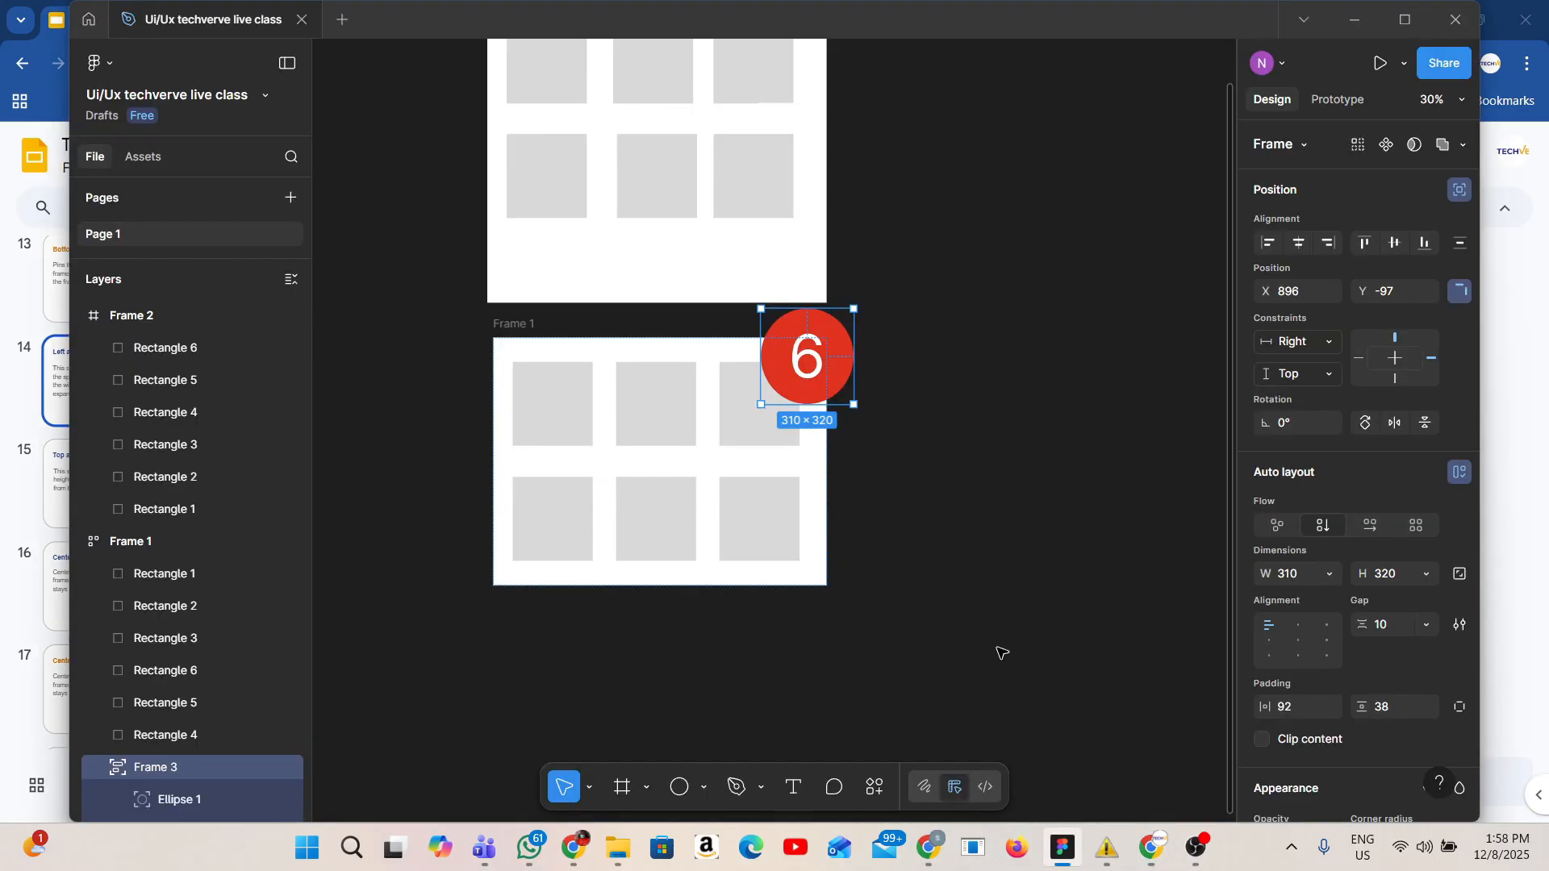
Set Frame 1's circle horizontal constraint to Left + Right and widen Frame 1 slightly to test it.
{"action": "left_click", "coordinate": [1323, 346]}
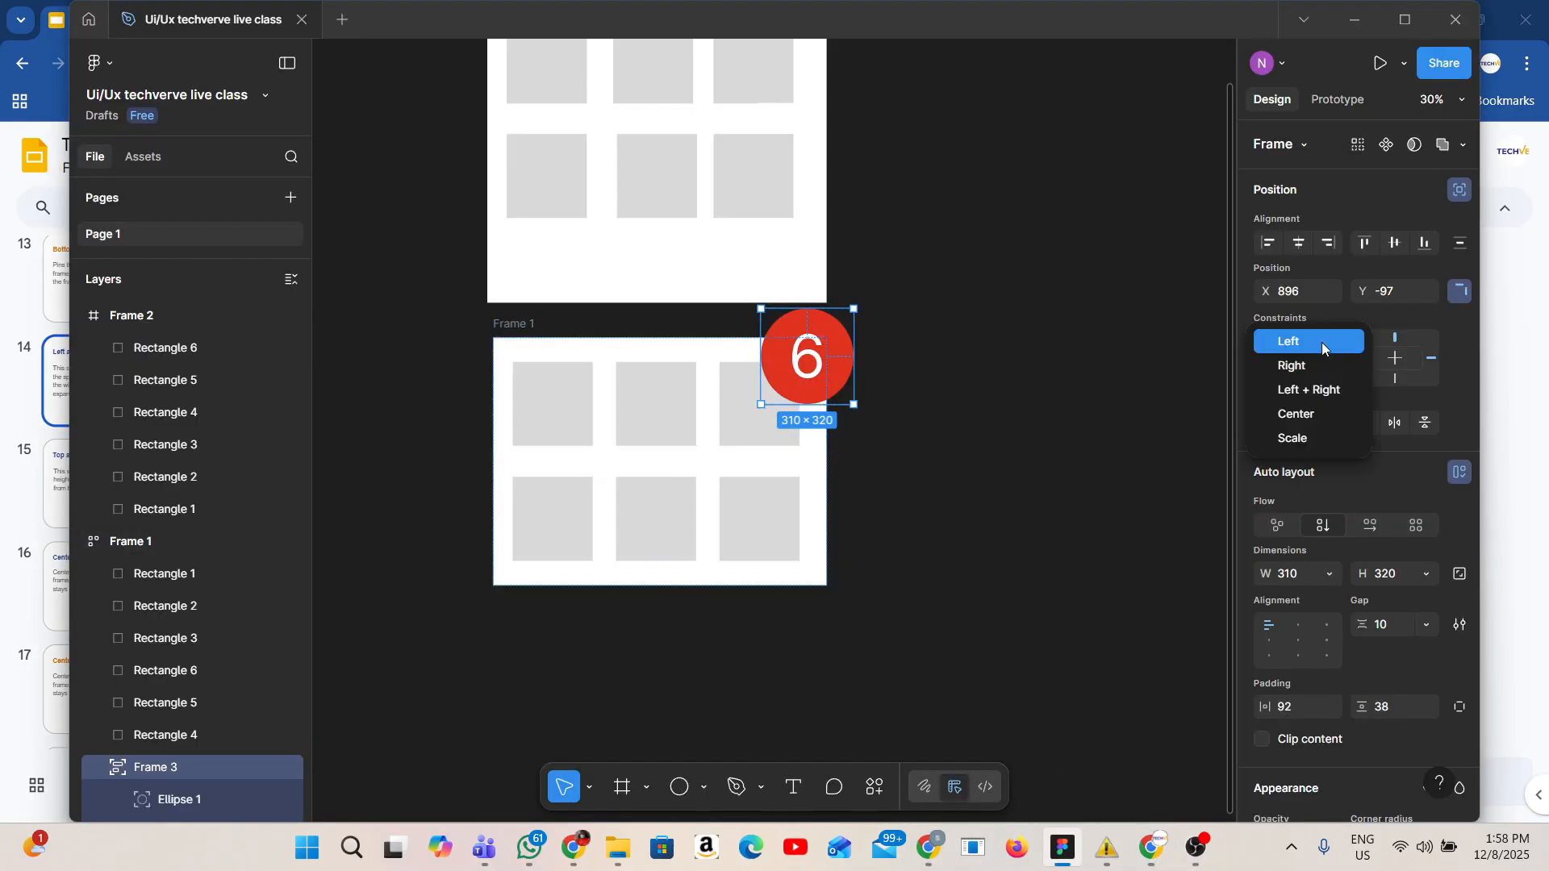
{"action": "left_click", "coordinate": [1282, 390]}
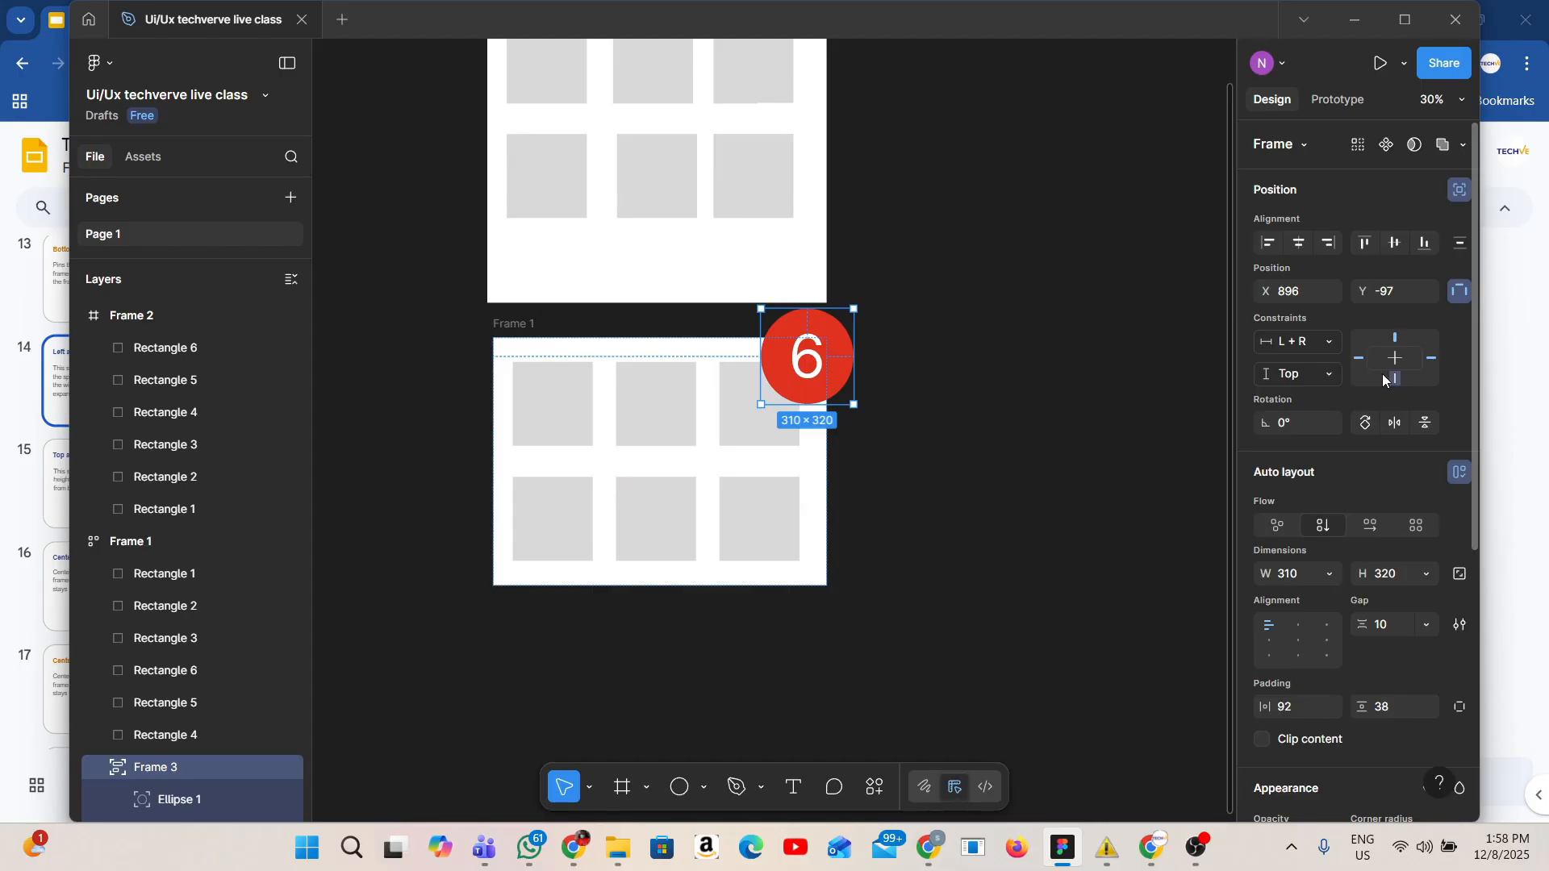
{"action": "left_click", "coordinate": [826, 465]}
{"action": "left_click_drag", "start_coordinate": [824, 462], "coordinate": [833, 514]}
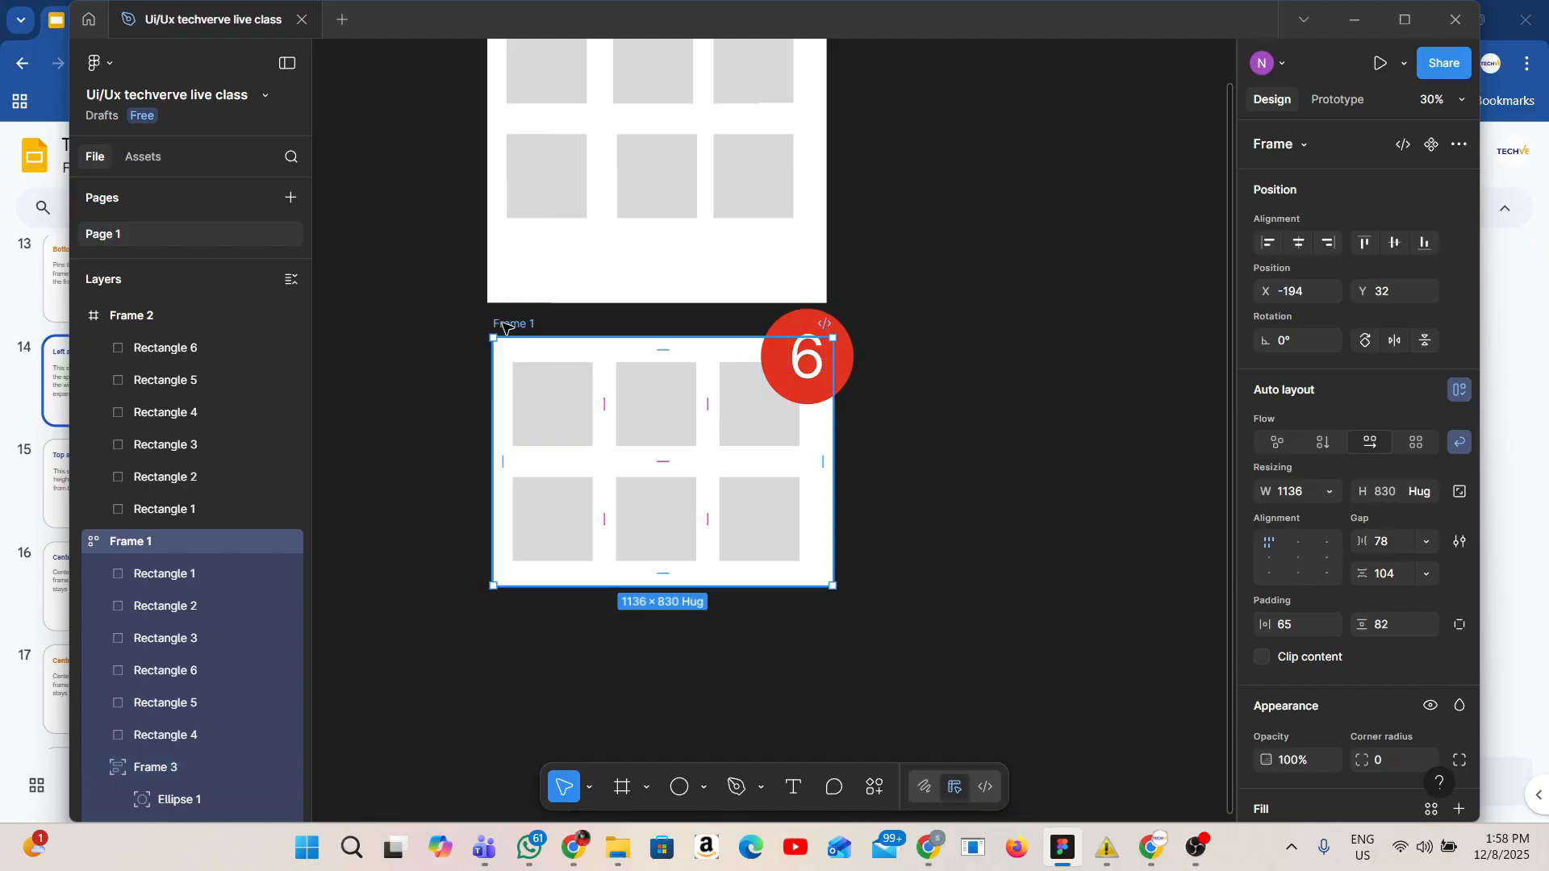
Set the circle's horizontal constraint back to Right.
{"action": "left_click", "coordinate": [770, 363]}
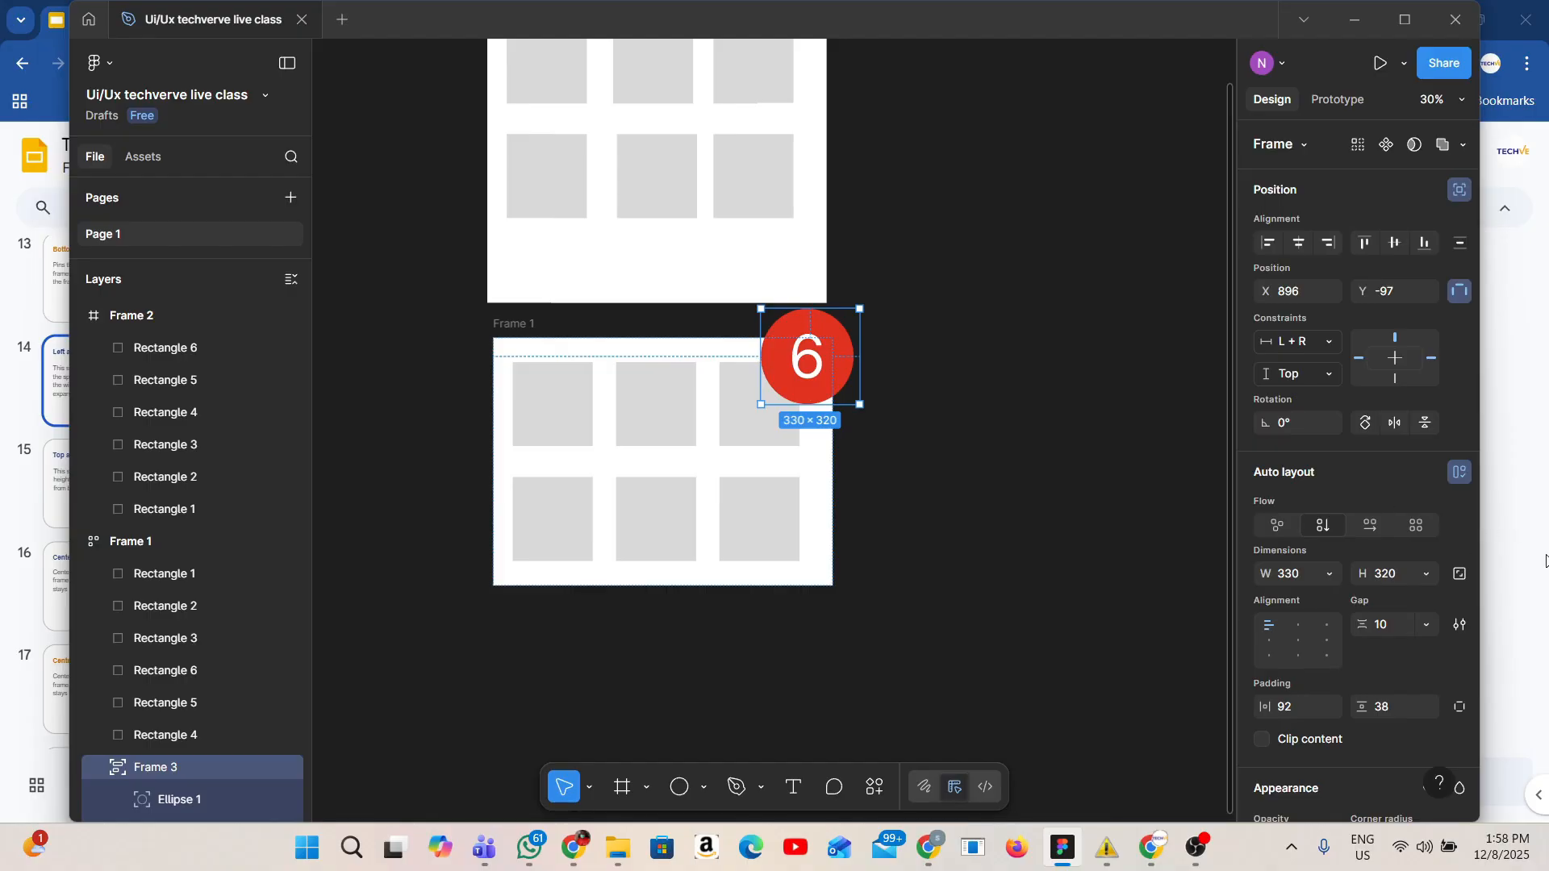
{"action": "left_click", "coordinate": [1329, 342]}
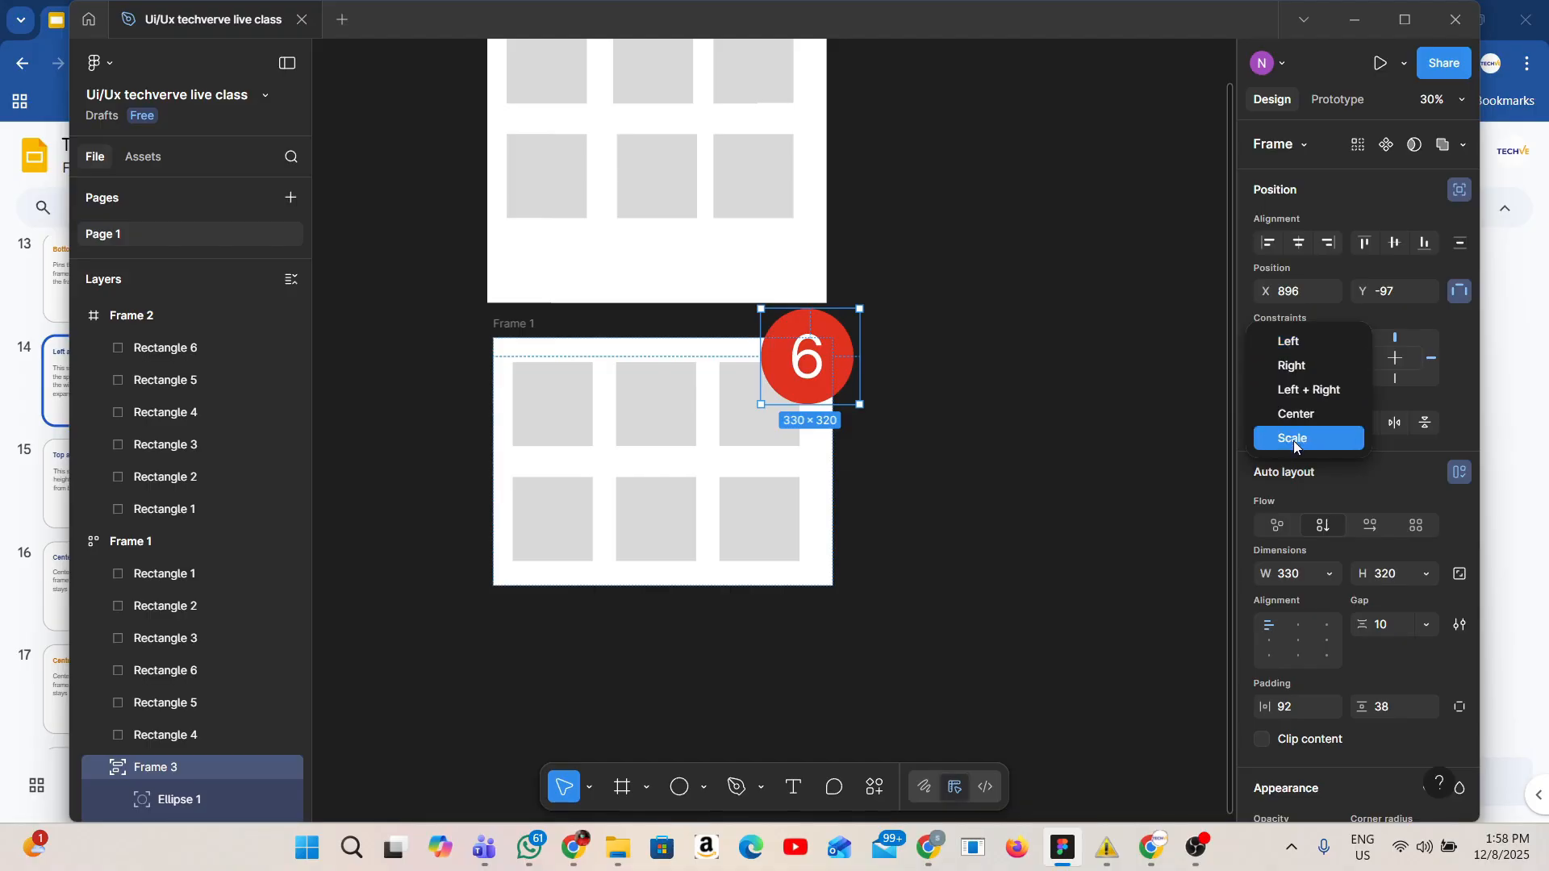
{"action": "left_click", "coordinate": [1315, 366]}
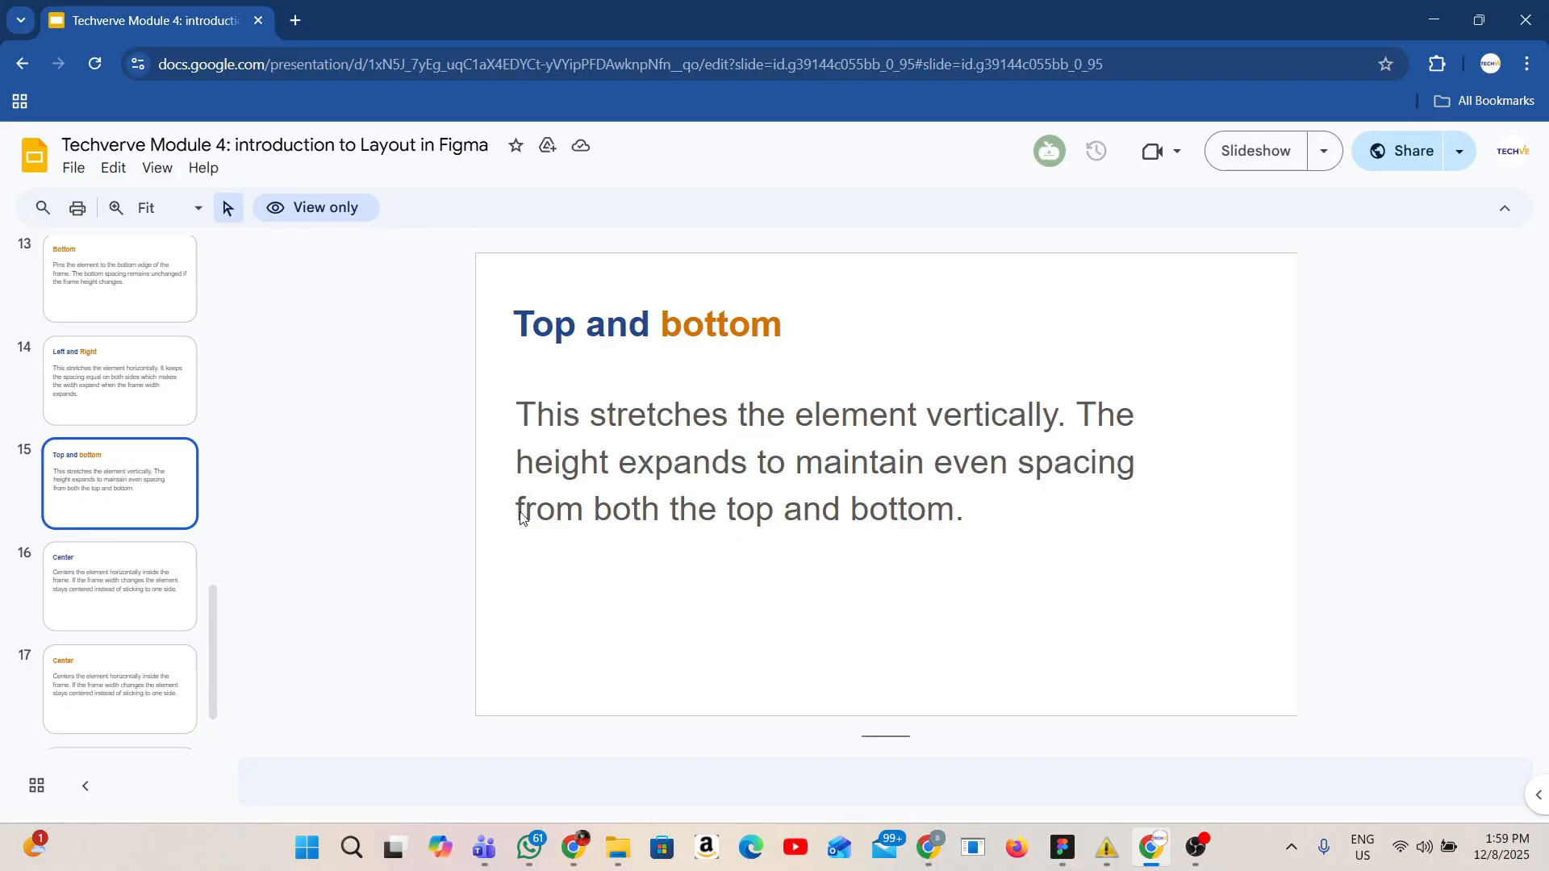
Review the presentation slides on the Top and bottom and Center constraints.
{"action": "left_click", "coordinate": [110, 609]}
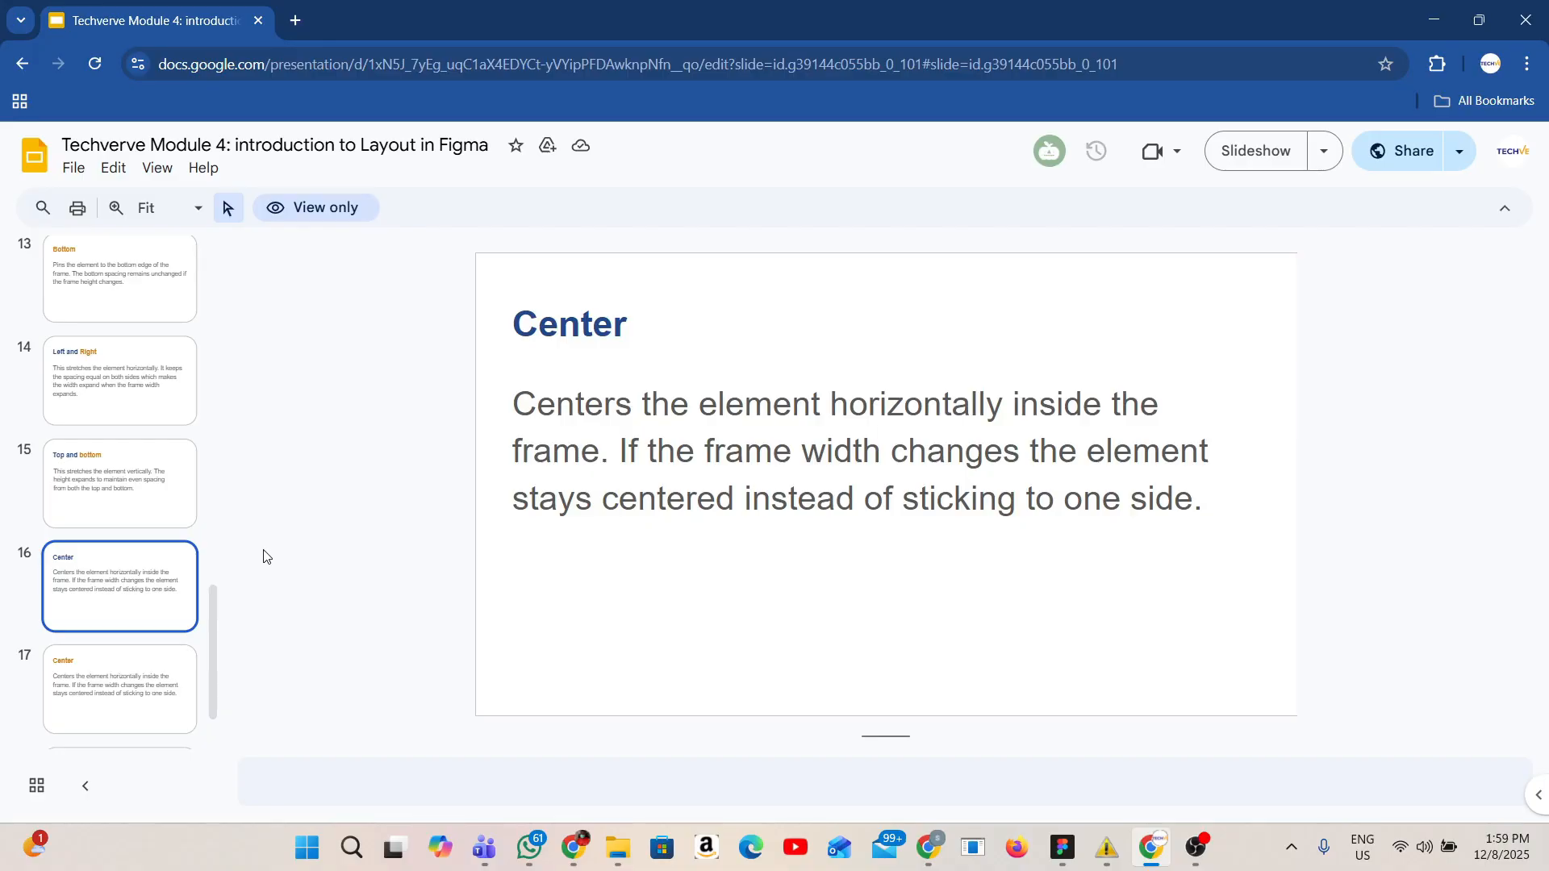
{"action": "scroll", "coordinate": [146, 742], "scroll_direction": "down", "scroll_amount": 2}
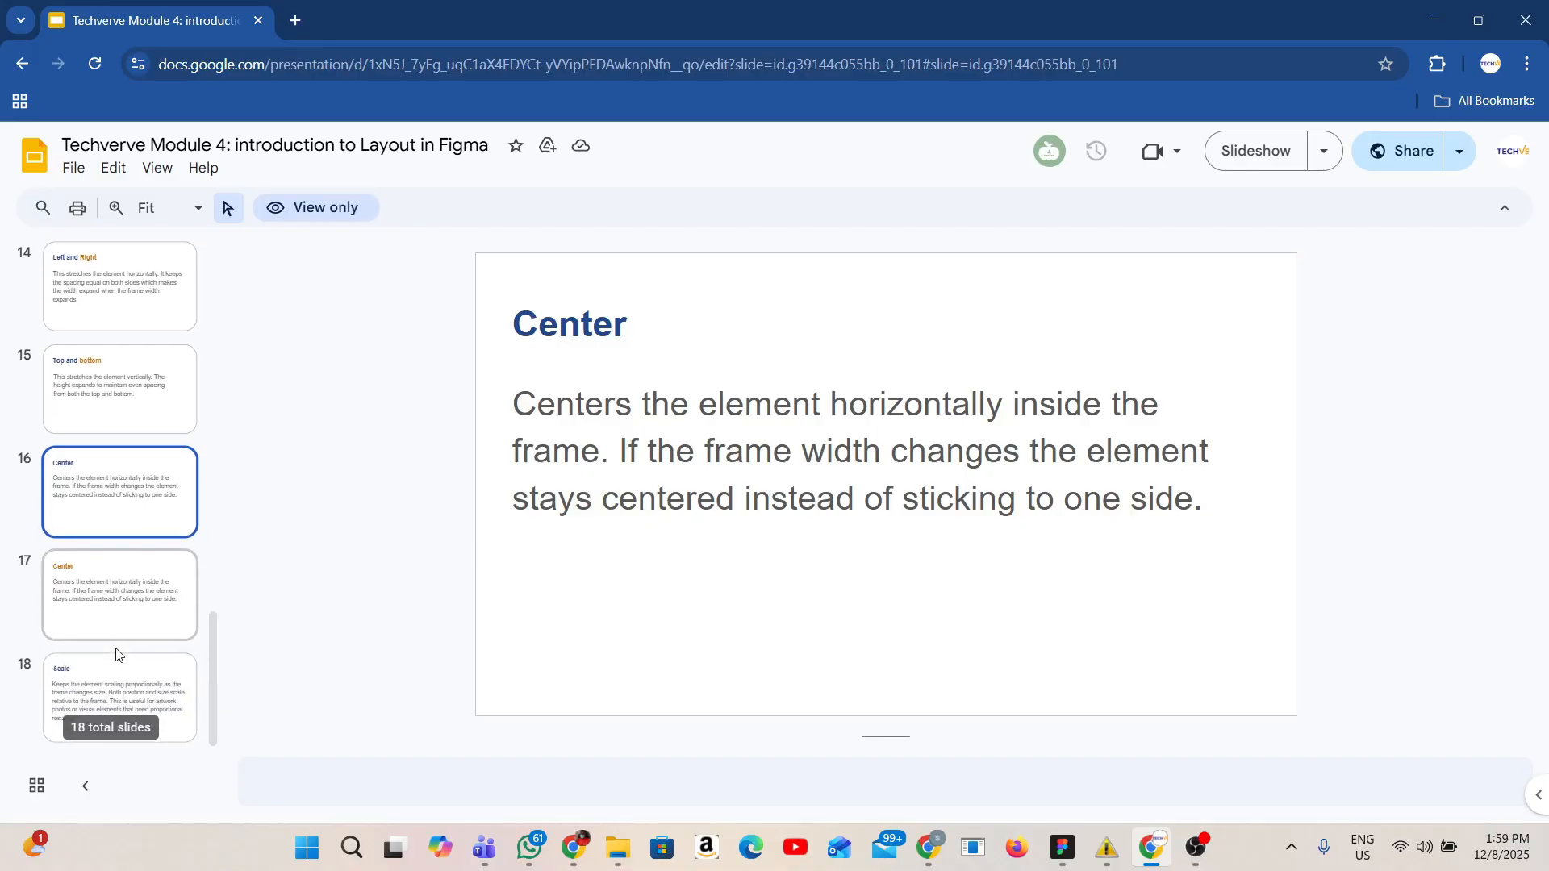
{"action": "left_click", "coordinate": [1059, 865]}
Draw a new frame about 1043 × 1222 below Frame 1.
{"action": "scroll", "coordinate": [891, 679], "scroll_direction": "down", "scroll_amount": 4}
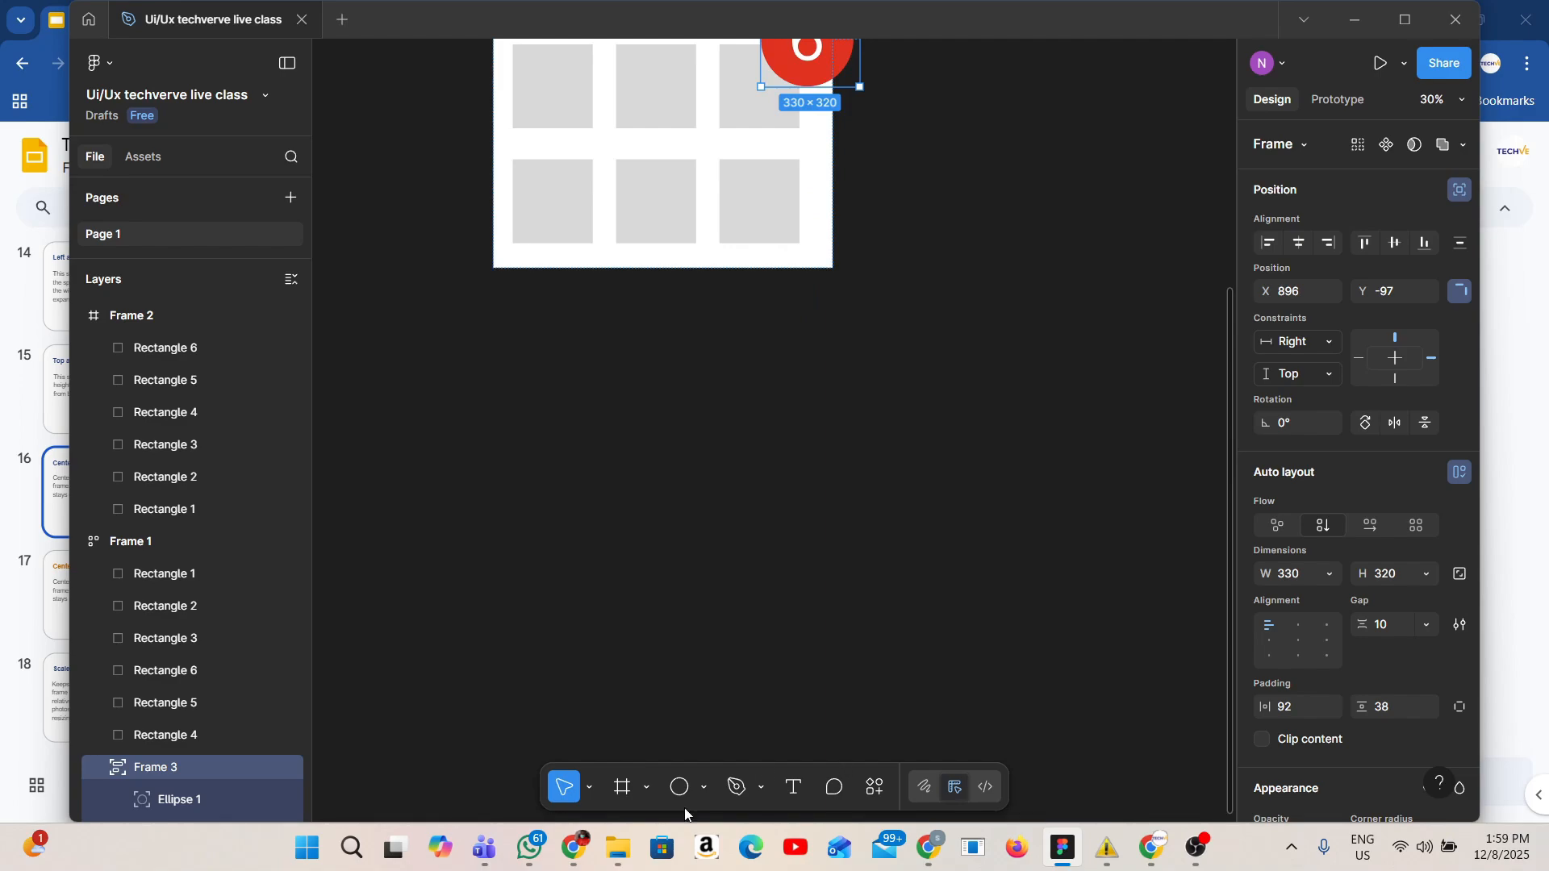
{"action": "key", "text": "f"}
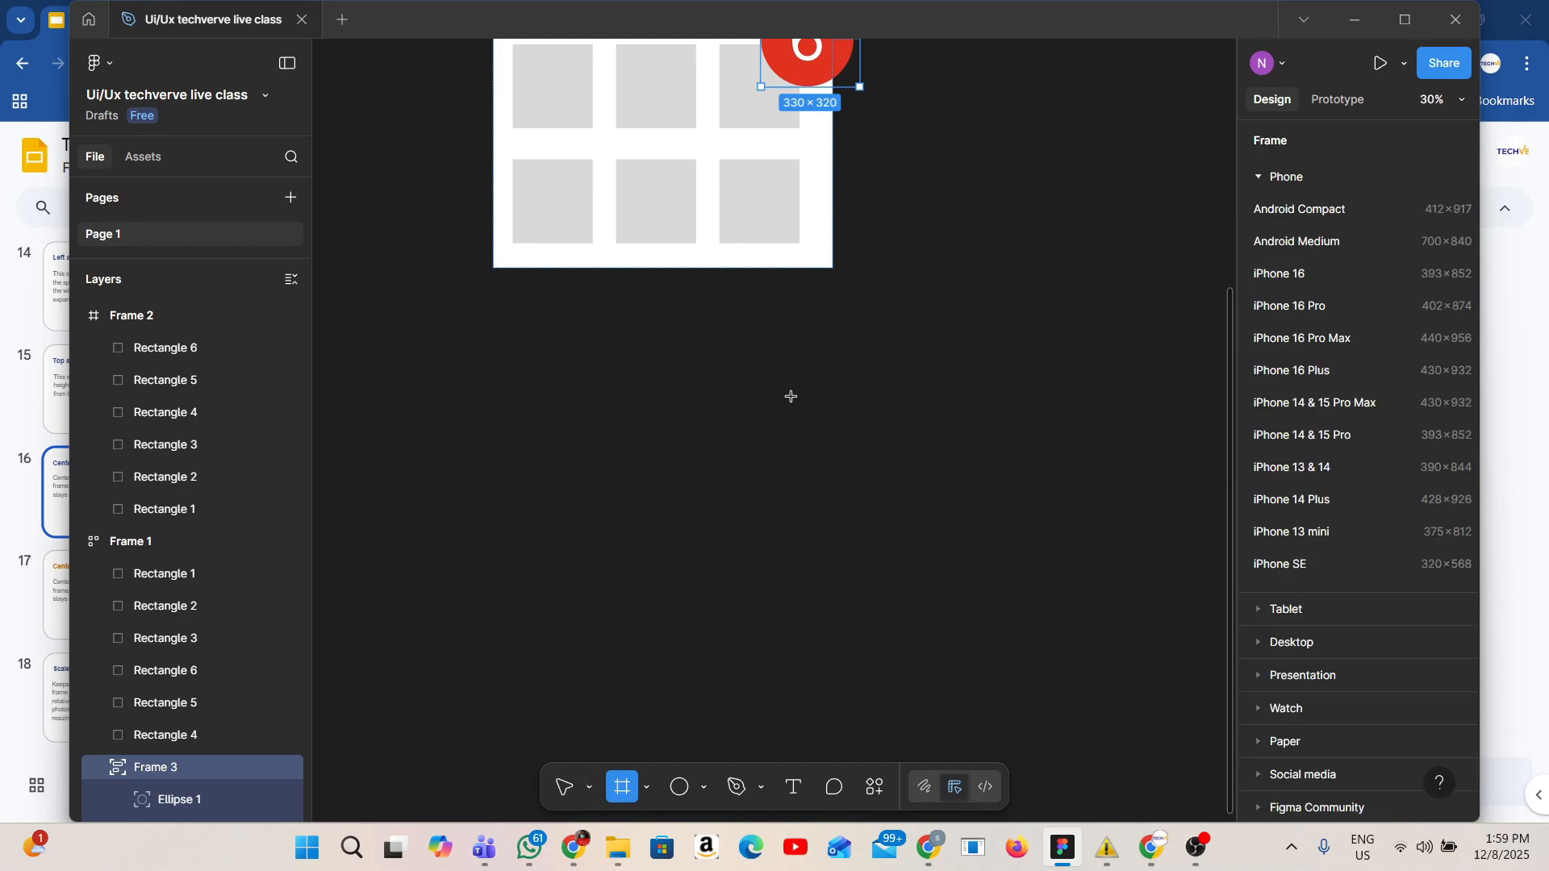
{"action": "left_click_drag", "start_coordinate": [790, 398], "coordinate": [1099, 742]}
Copy a gray rectangle from Frame 1 into the new frame and set its horizontal constraint to Center.
{"action": "left_click", "coordinate": [676, 214]}
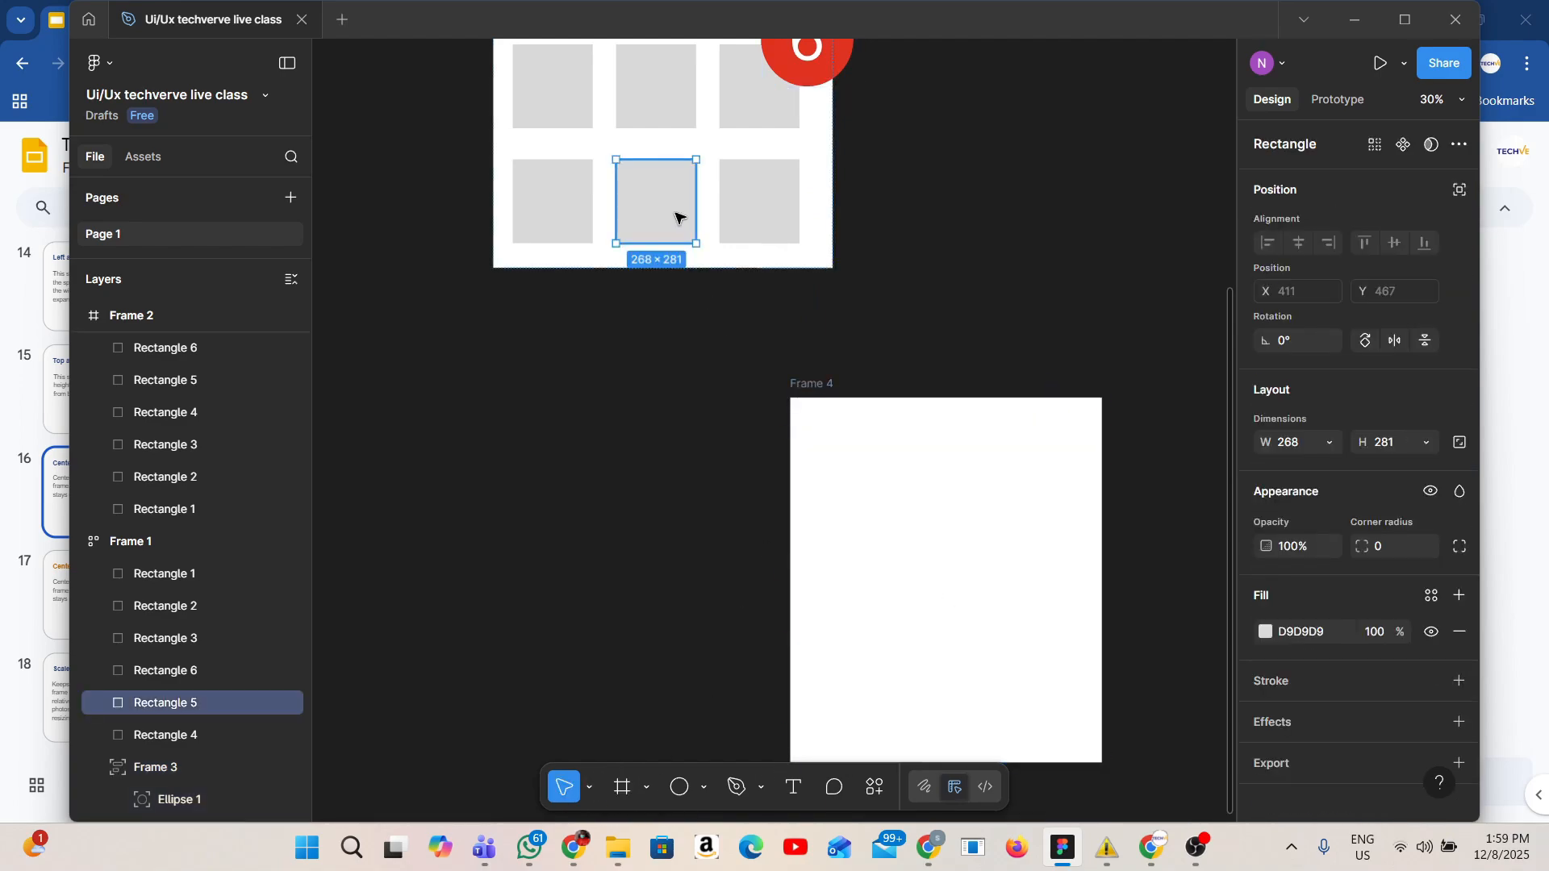
{"action": "left_click_drag", "start_coordinate": [676, 214], "coordinate": [958, 593]}
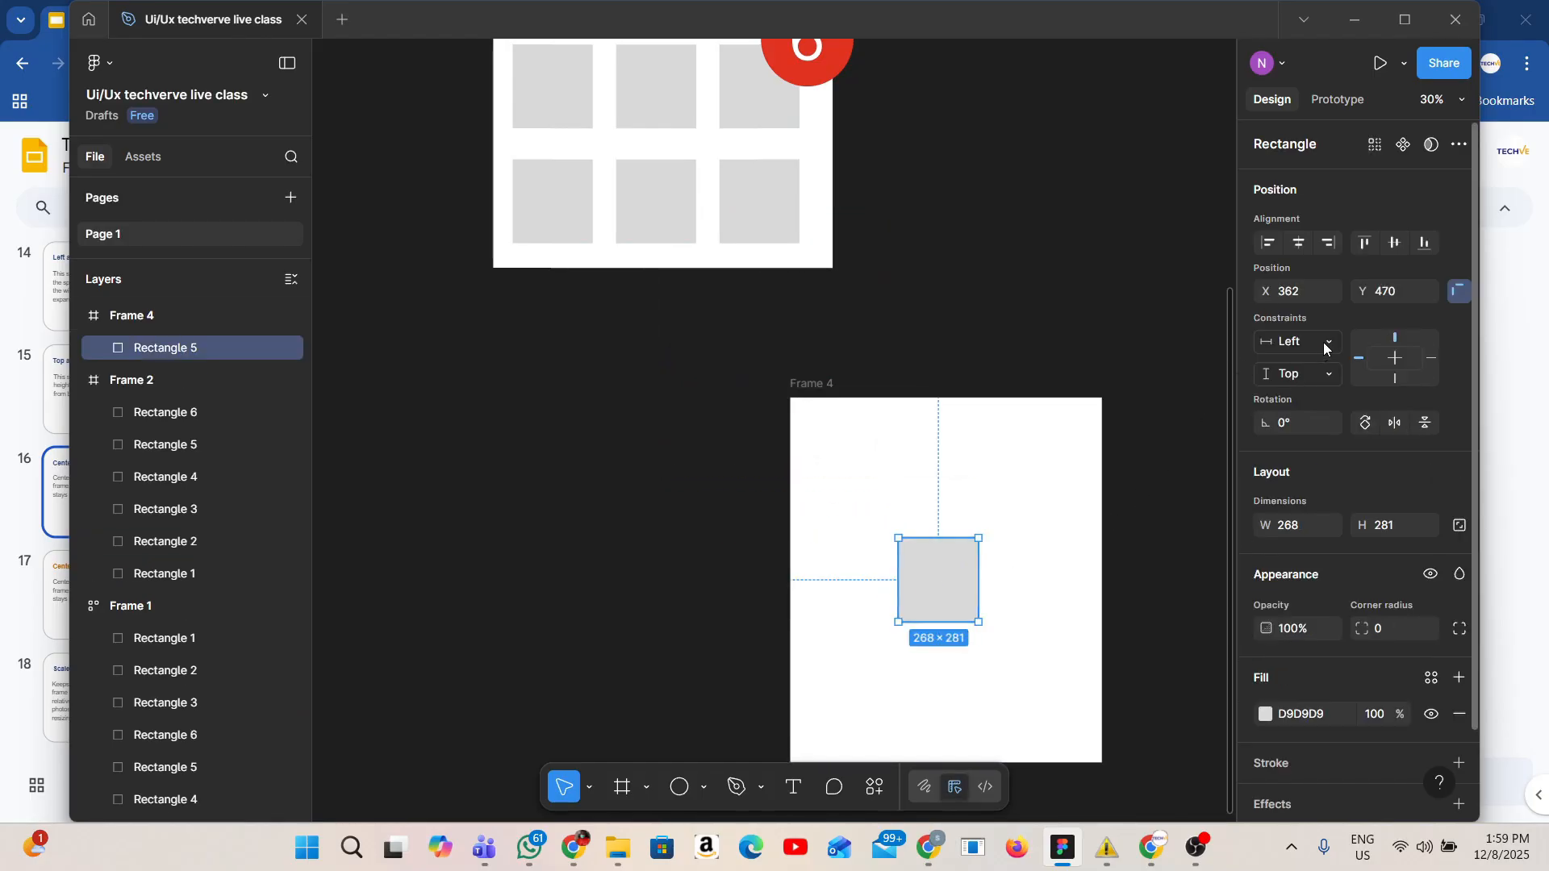
{"action": "left_click", "coordinate": [1323, 342]}
{"action": "left_click", "coordinate": [1293, 411]}
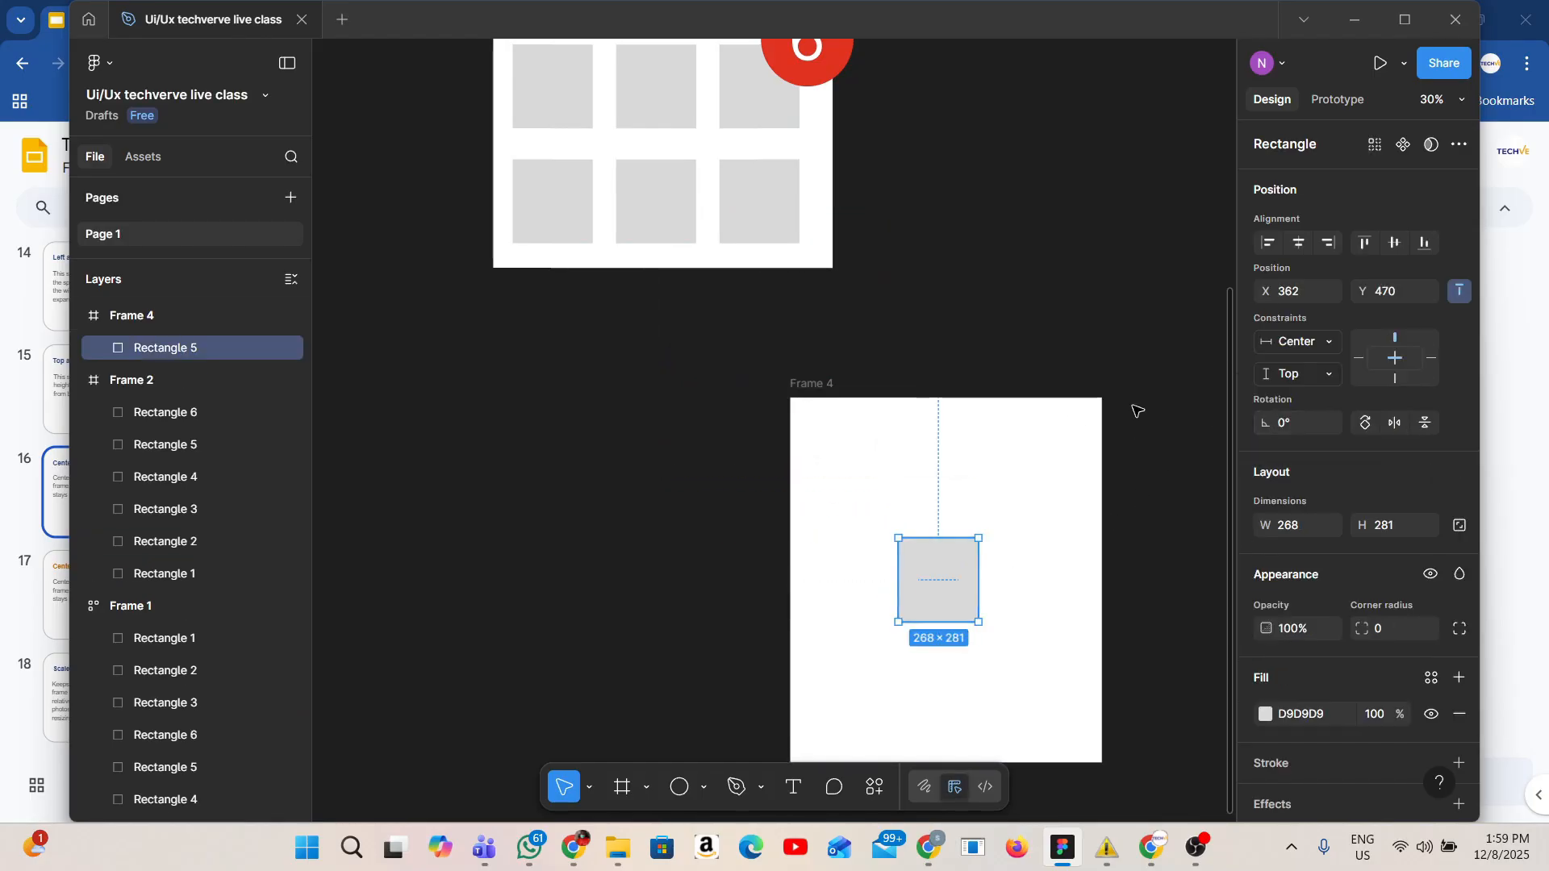
{"action": "left_click", "coordinate": [1093, 590]}
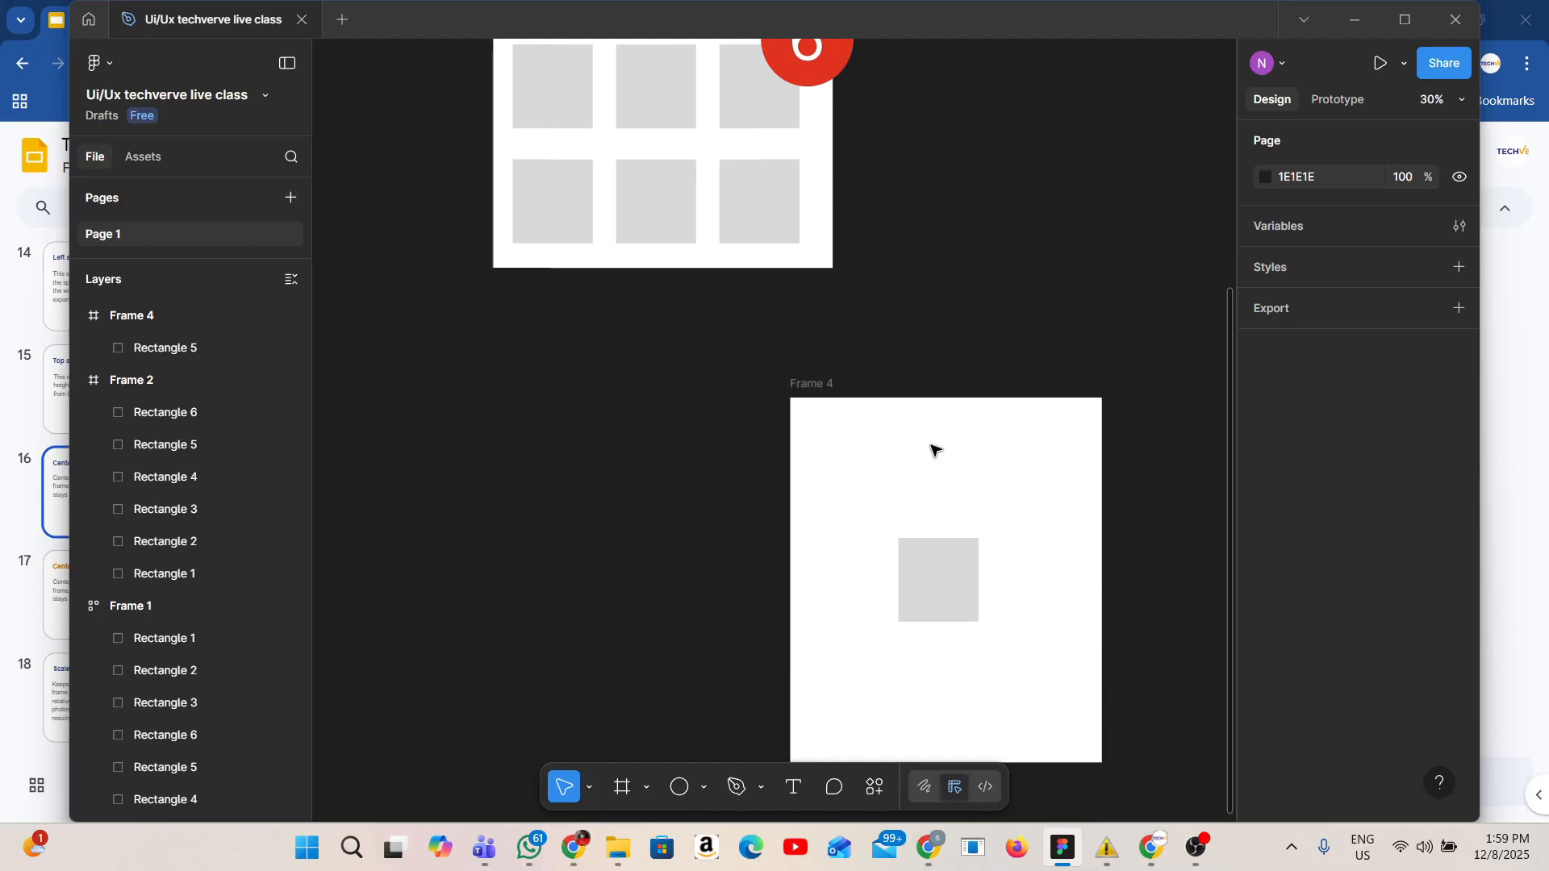
Narrow the new frame to about 401 wide to test the rectangle's Center constraint.
{"action": "left_click_drag", "start_coordinate": [823, 398], "coordinate": [835, 406]}
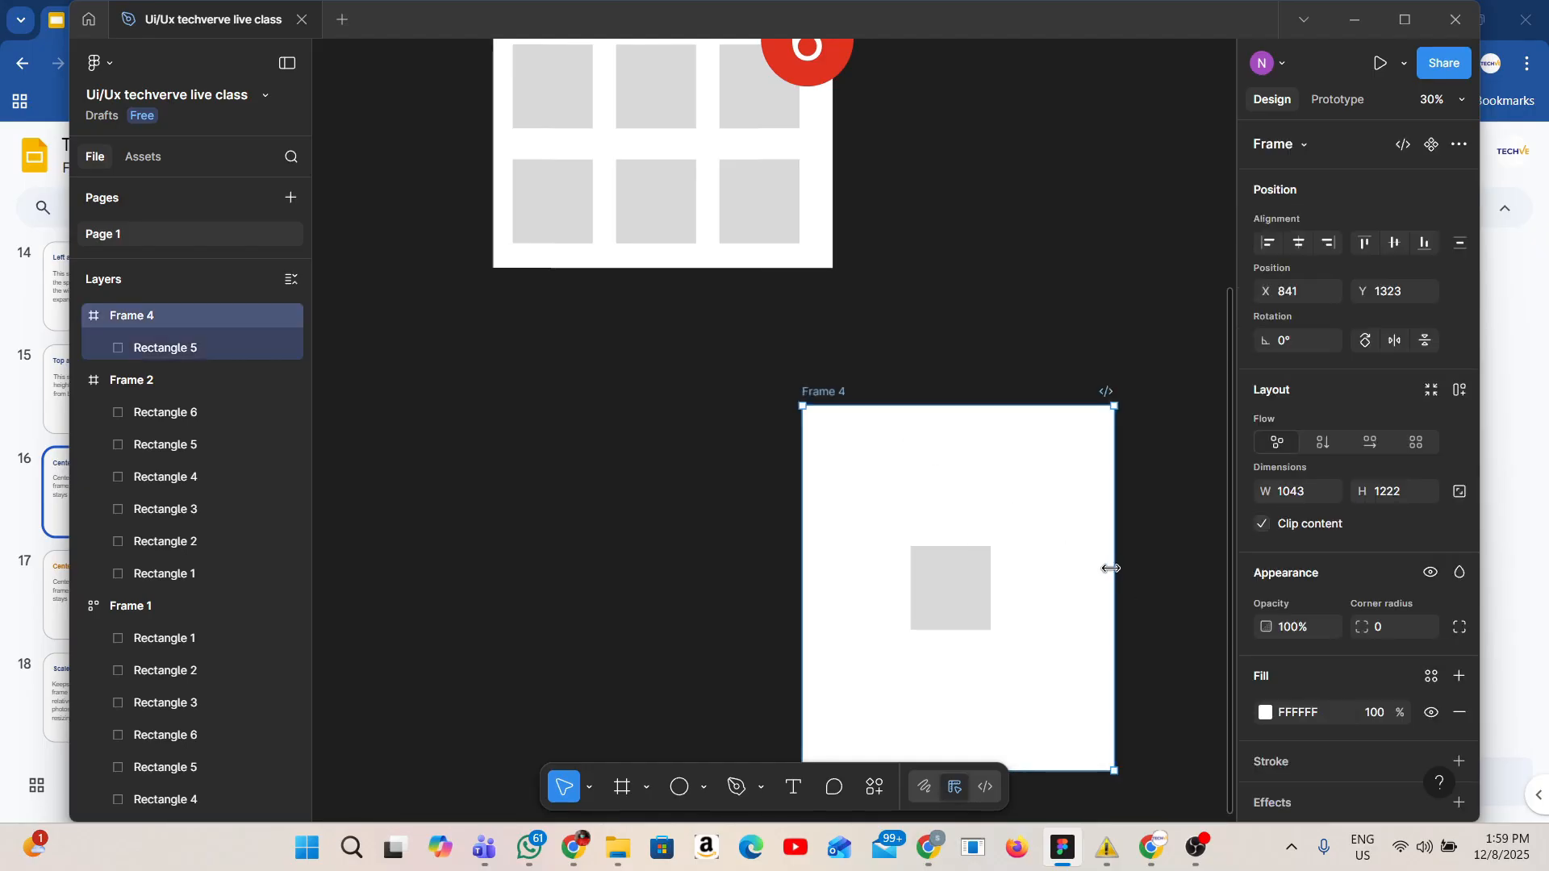
{"action": "left_click_drag", "start_coordinate": [1115, 564], "coordinate": [923, 562]}
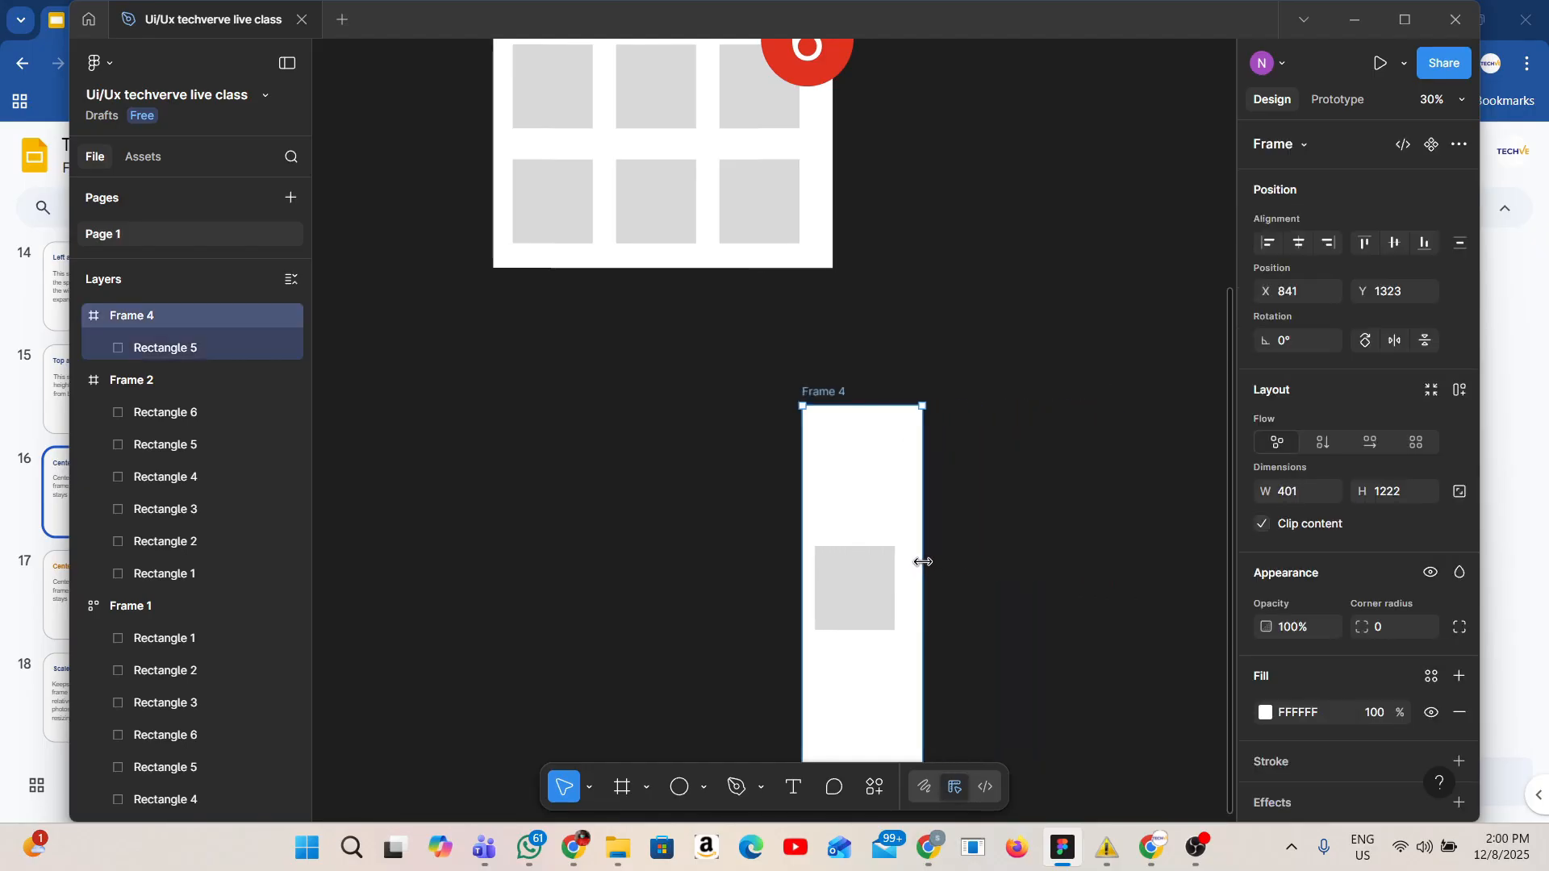
{"action": "left_click", "coordinate": [880, 581]}
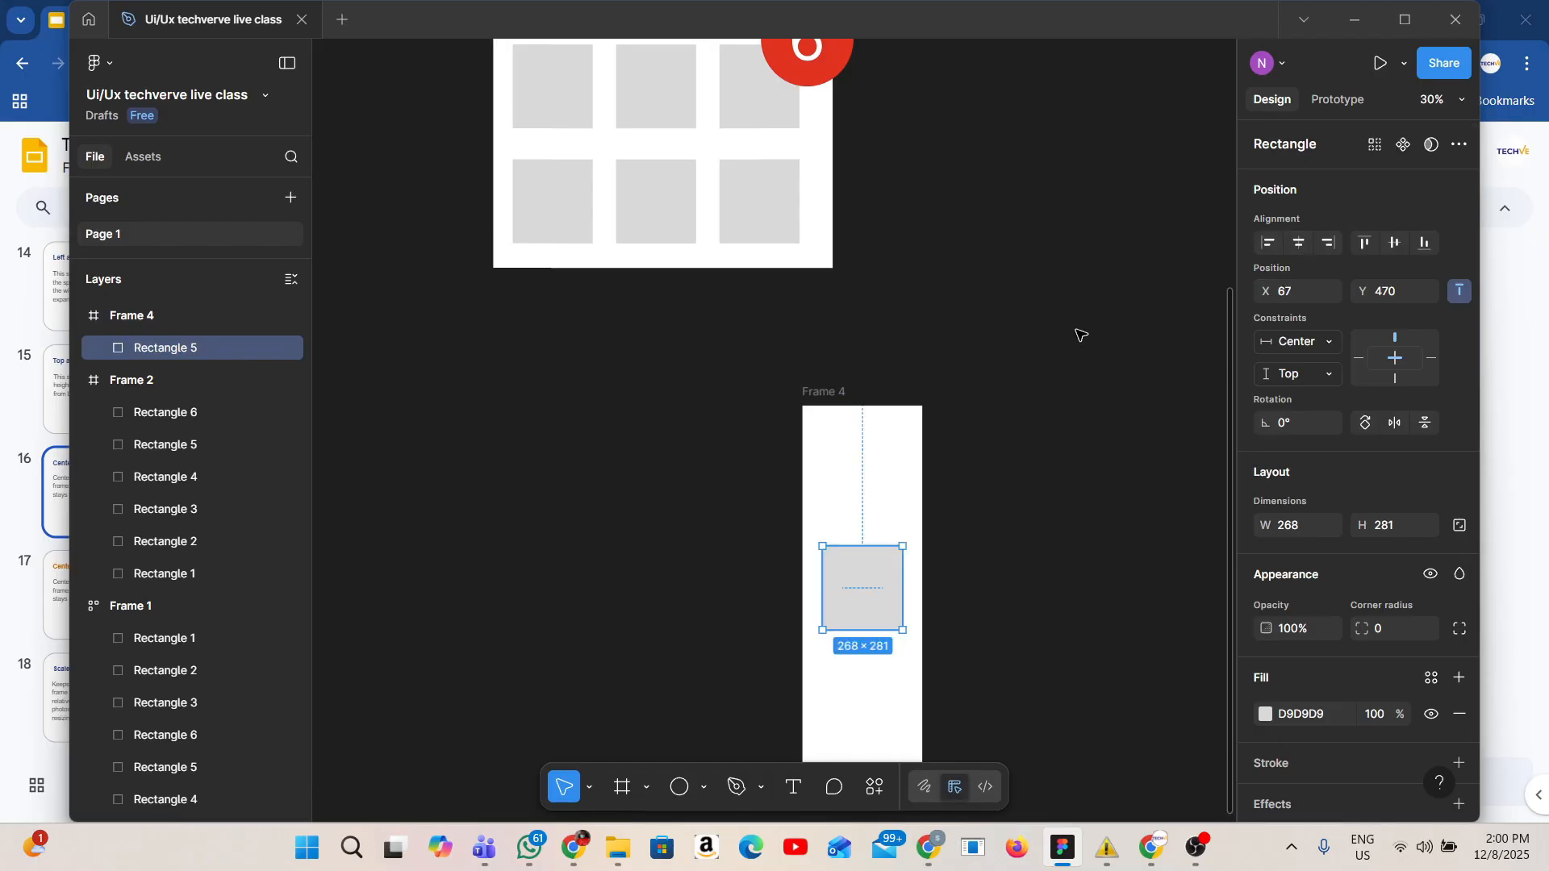
{"action": "left_click", "coordinate": [926, 506]}
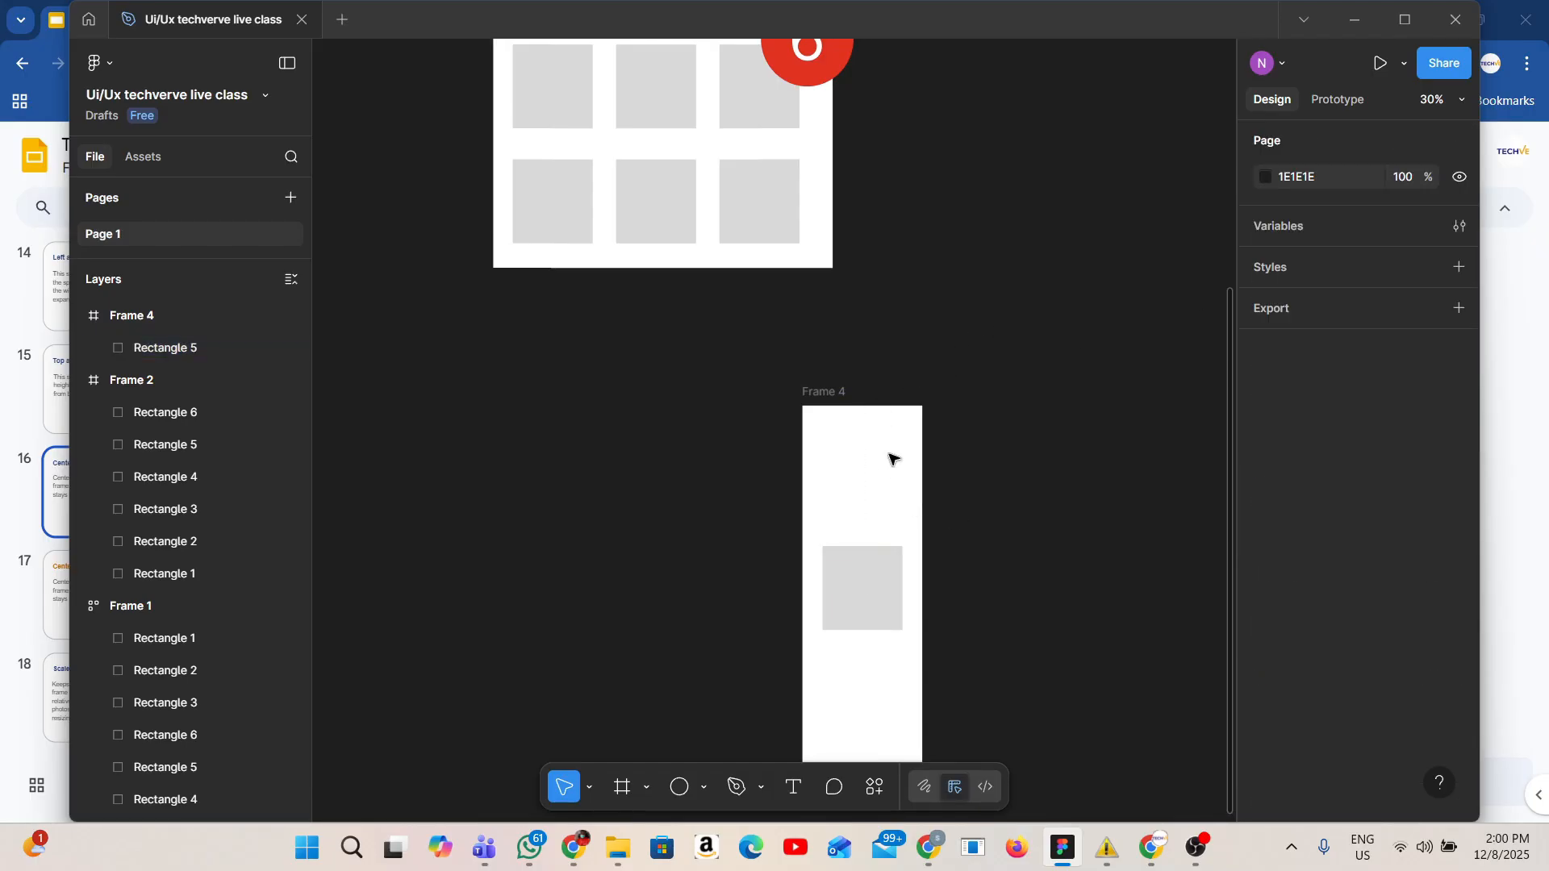
{"action": "left_click", "coordinate": [852, 393]}
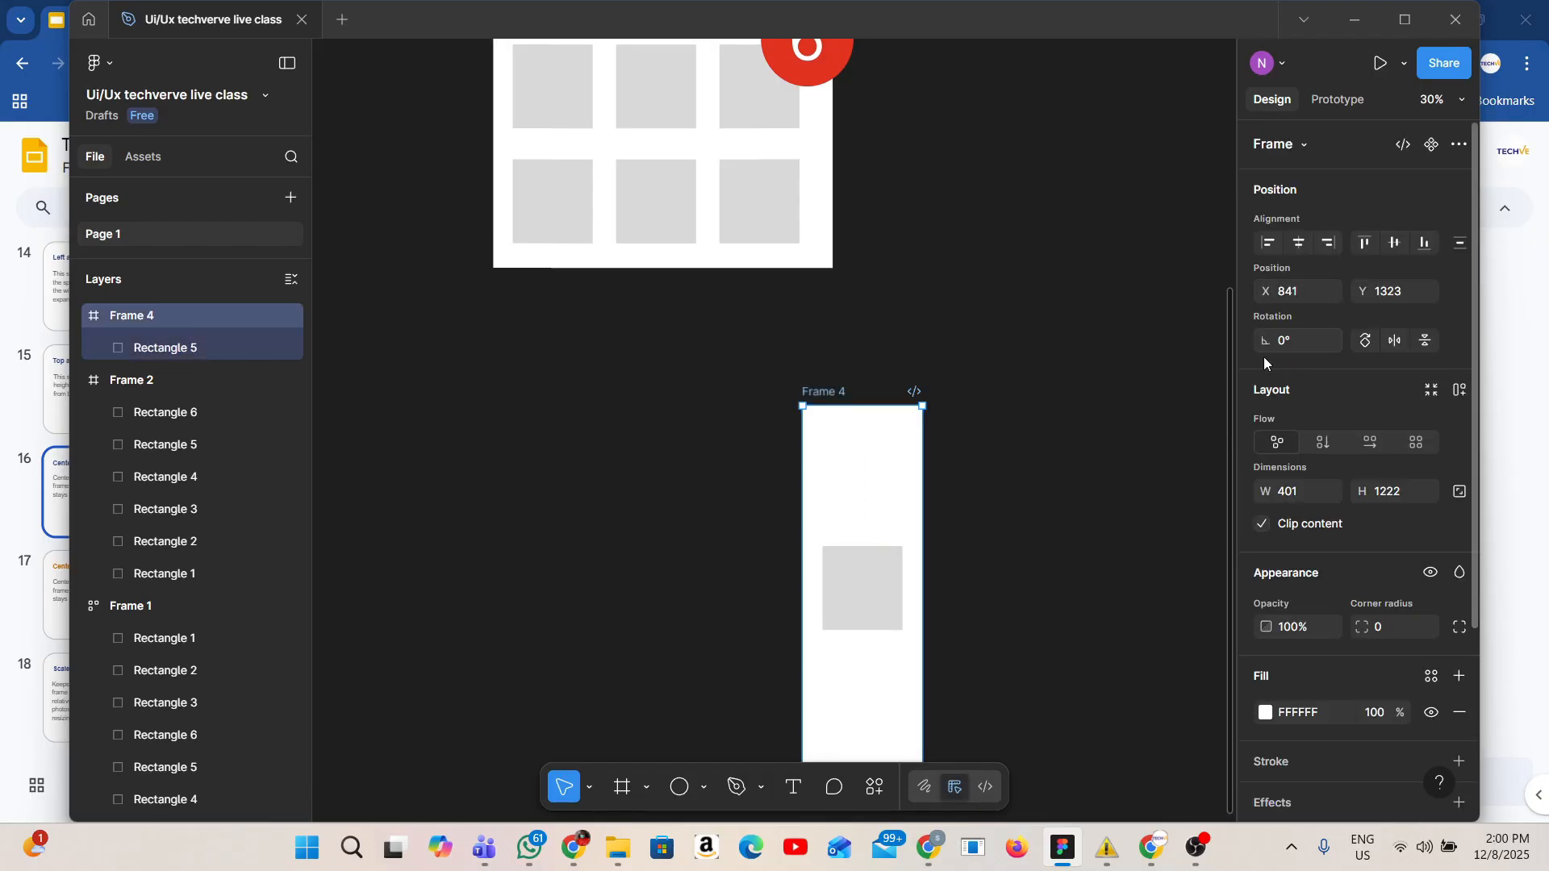
Set the rectangle's vertical constraint to Center.
{"action": "left_click", "coordinate": [852, 623]}
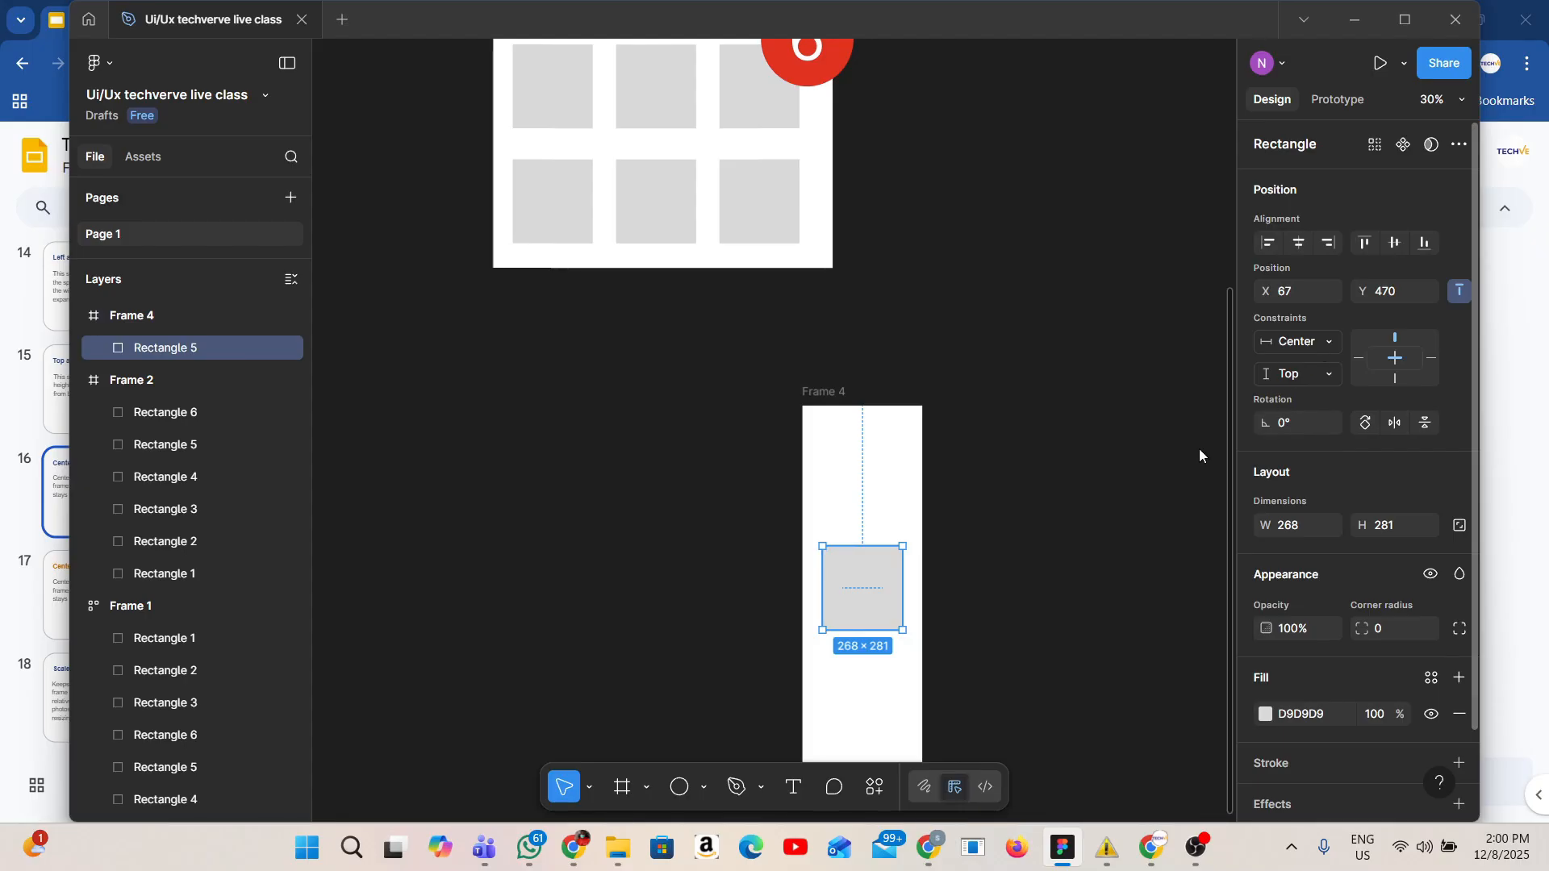
{"action": "left_click", "coordinate": [1334, 368]}
{"action": "left_click", "coordinate": [1315, 448]}
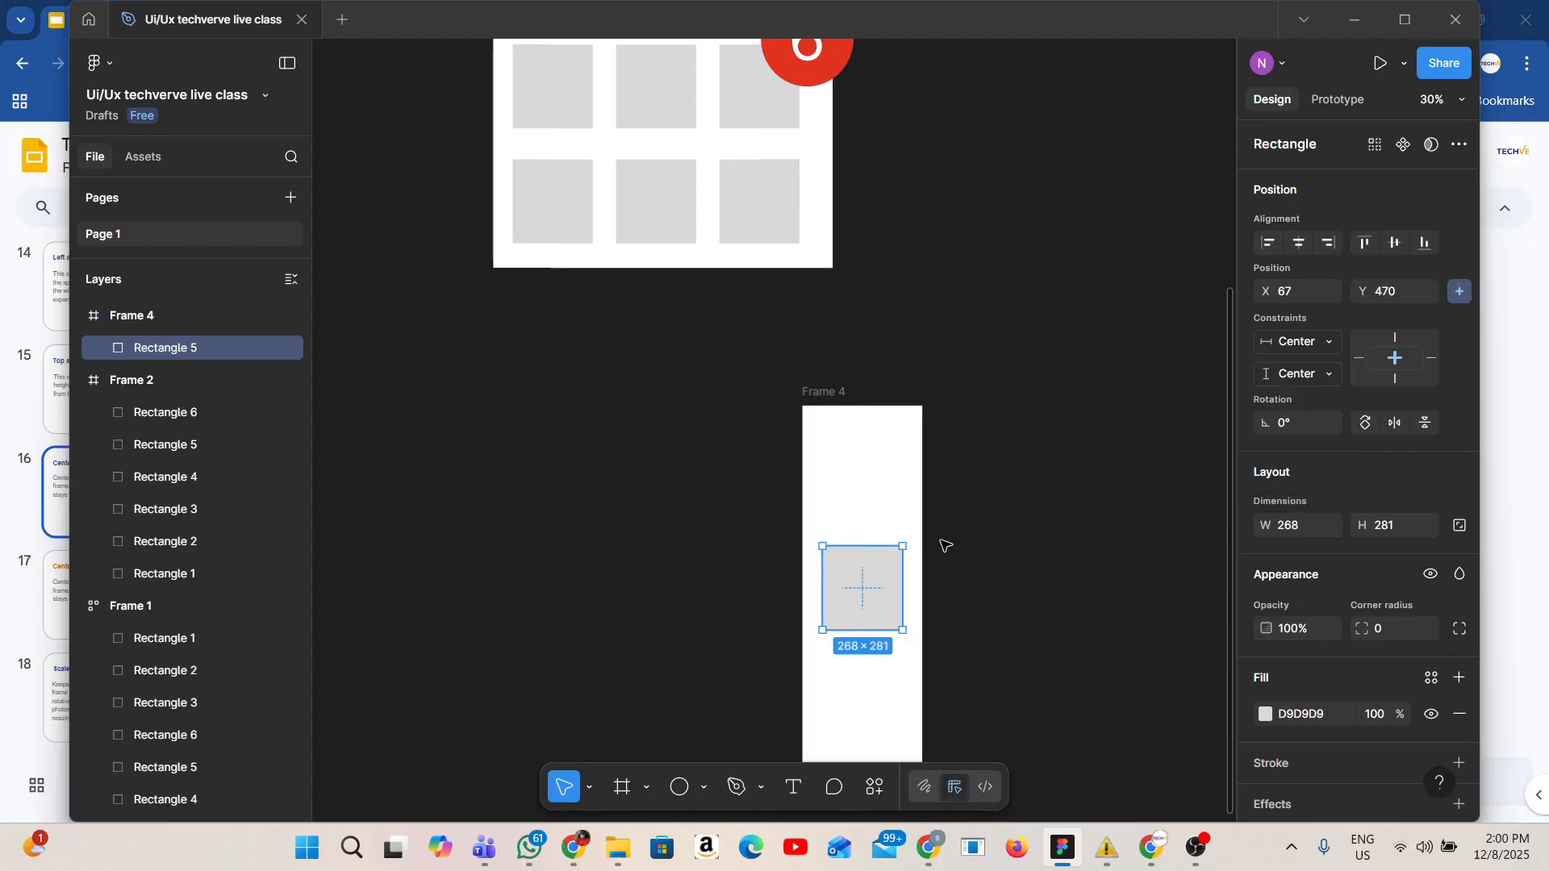
Shorten Frame 4 to about 401 × 577 by lowering its top edge, and nudge the frame slightly right.
{"action": "left_click", "coordinate": [831, 391]}
{"action": "scroll", "coordinate": [854, 385], "scroll_direction": "down", "scroll_amount": 1}
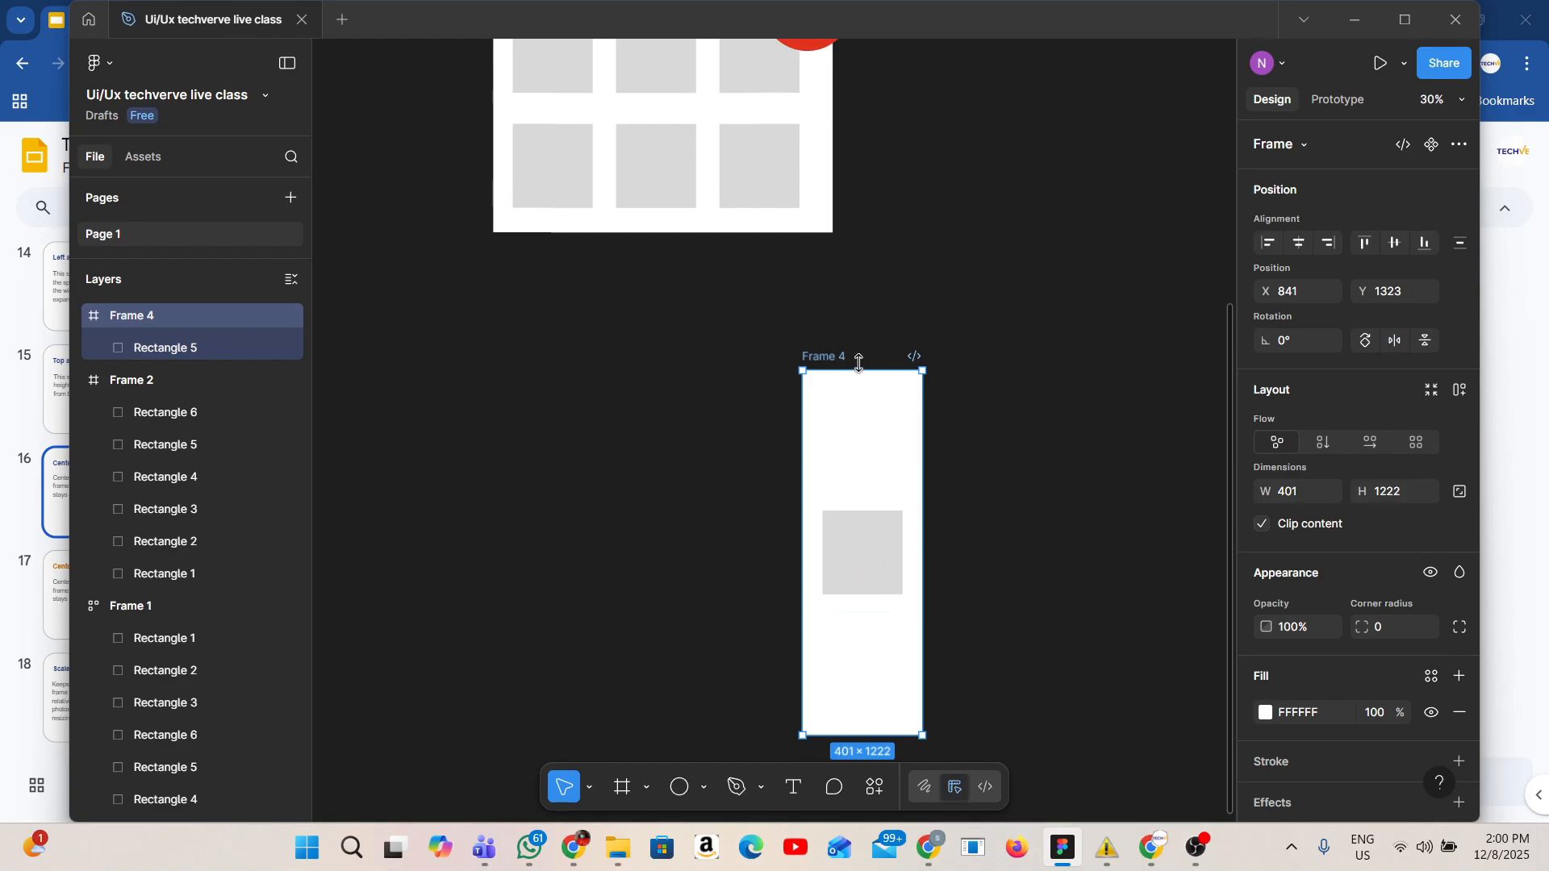
{"action": "left_click_drag", "start_coordinate": [854, 371], "coordinate": [855, 563]}
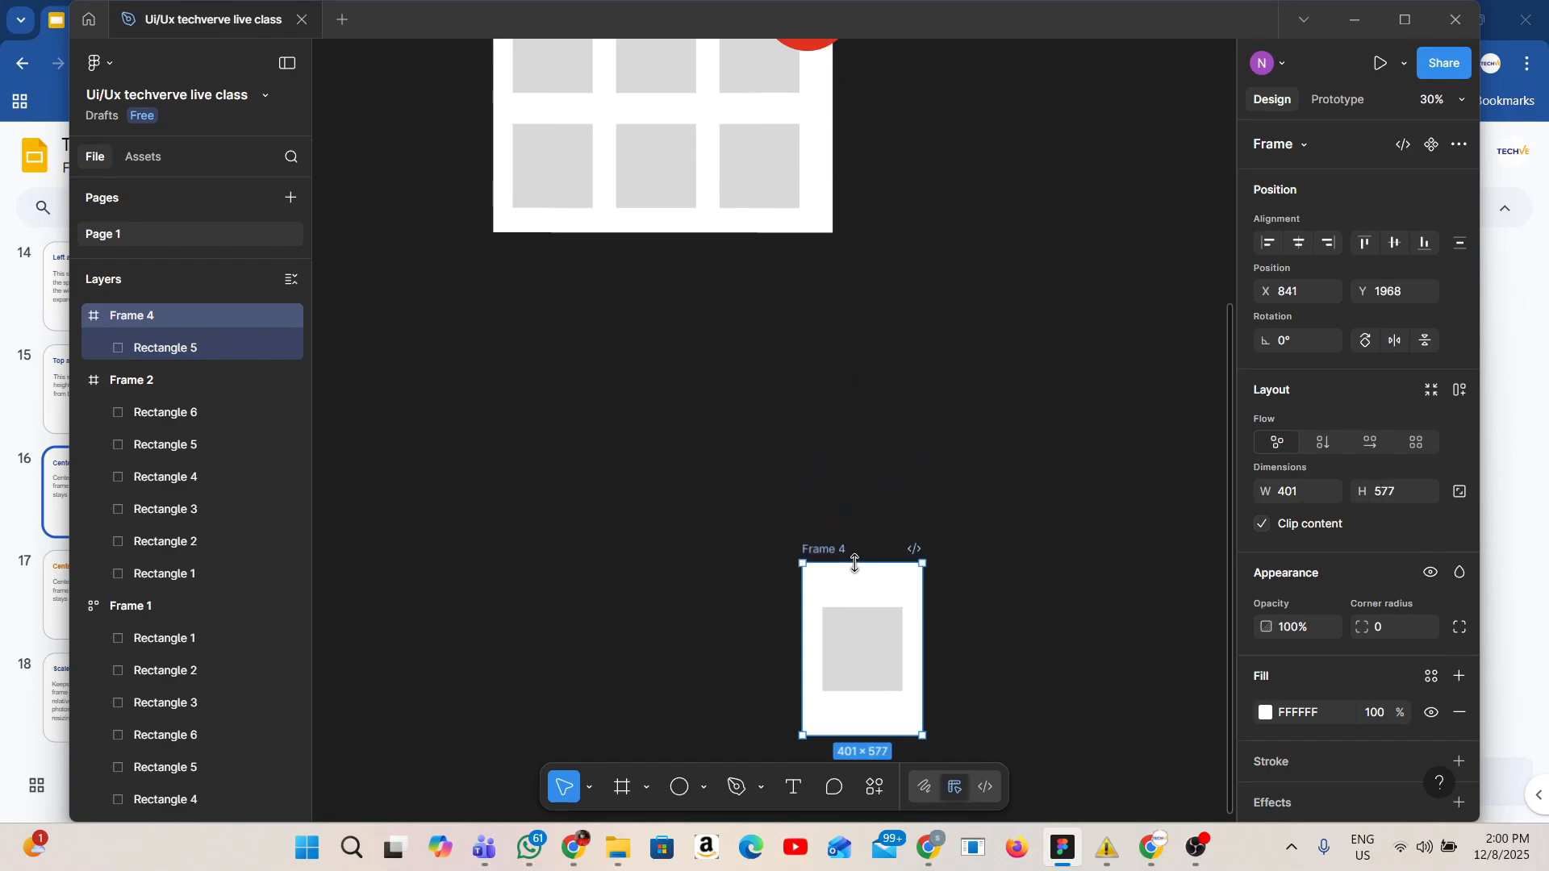
{"action": "left_click_drag", "start_coordinate": [888, 648], "coordinate": [904, 649]}
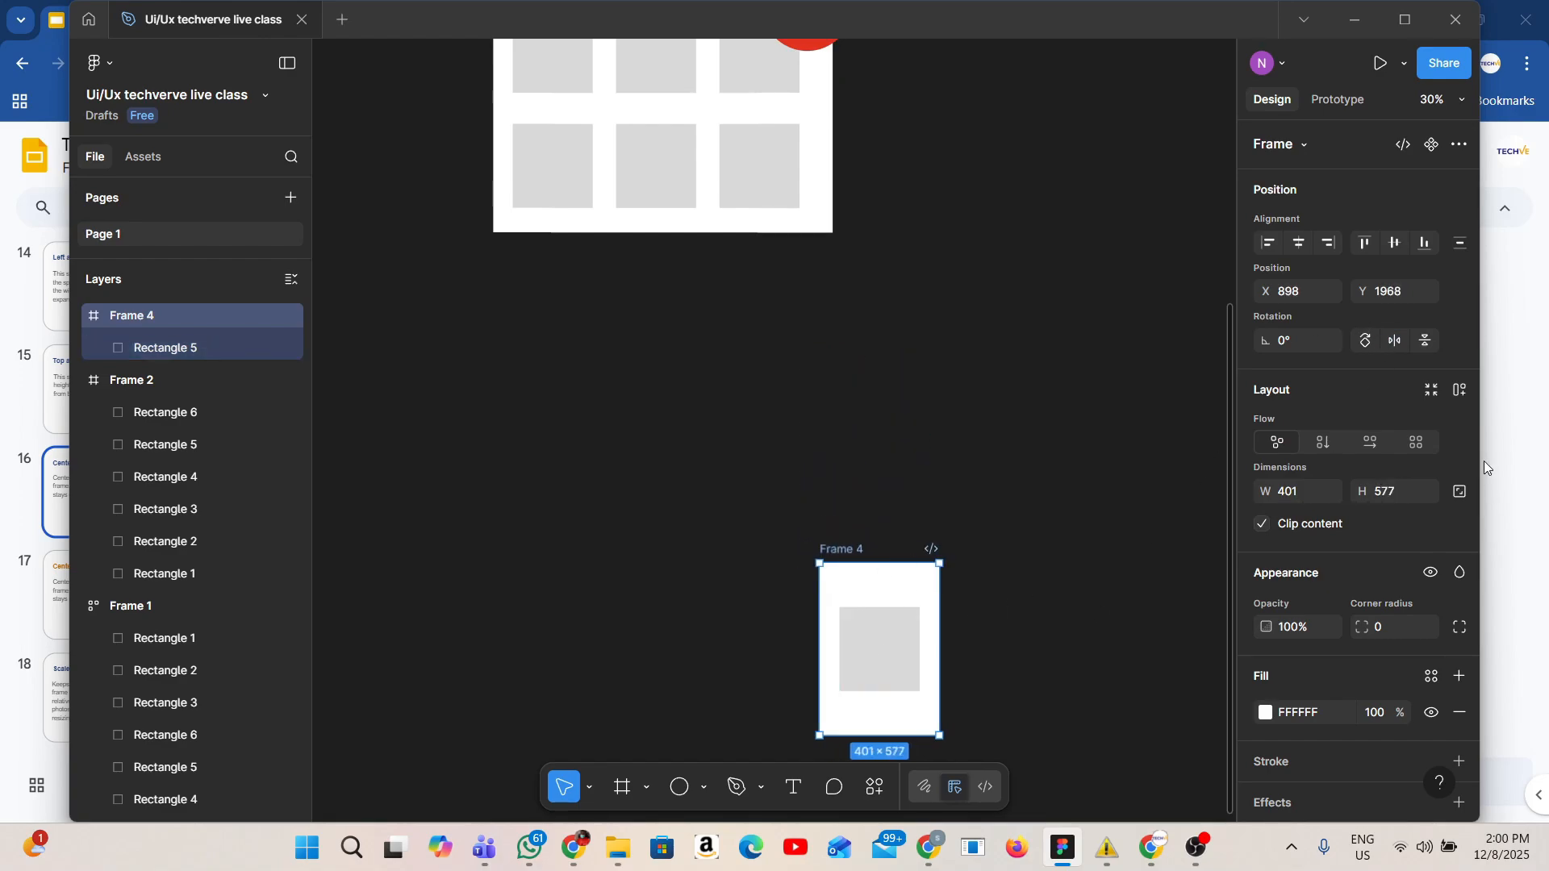
Switch to the presentation to read the Center and Scale constraint slides, and return to the Figma file.
{"action": "left_click", "coordinate": [910, 655]}
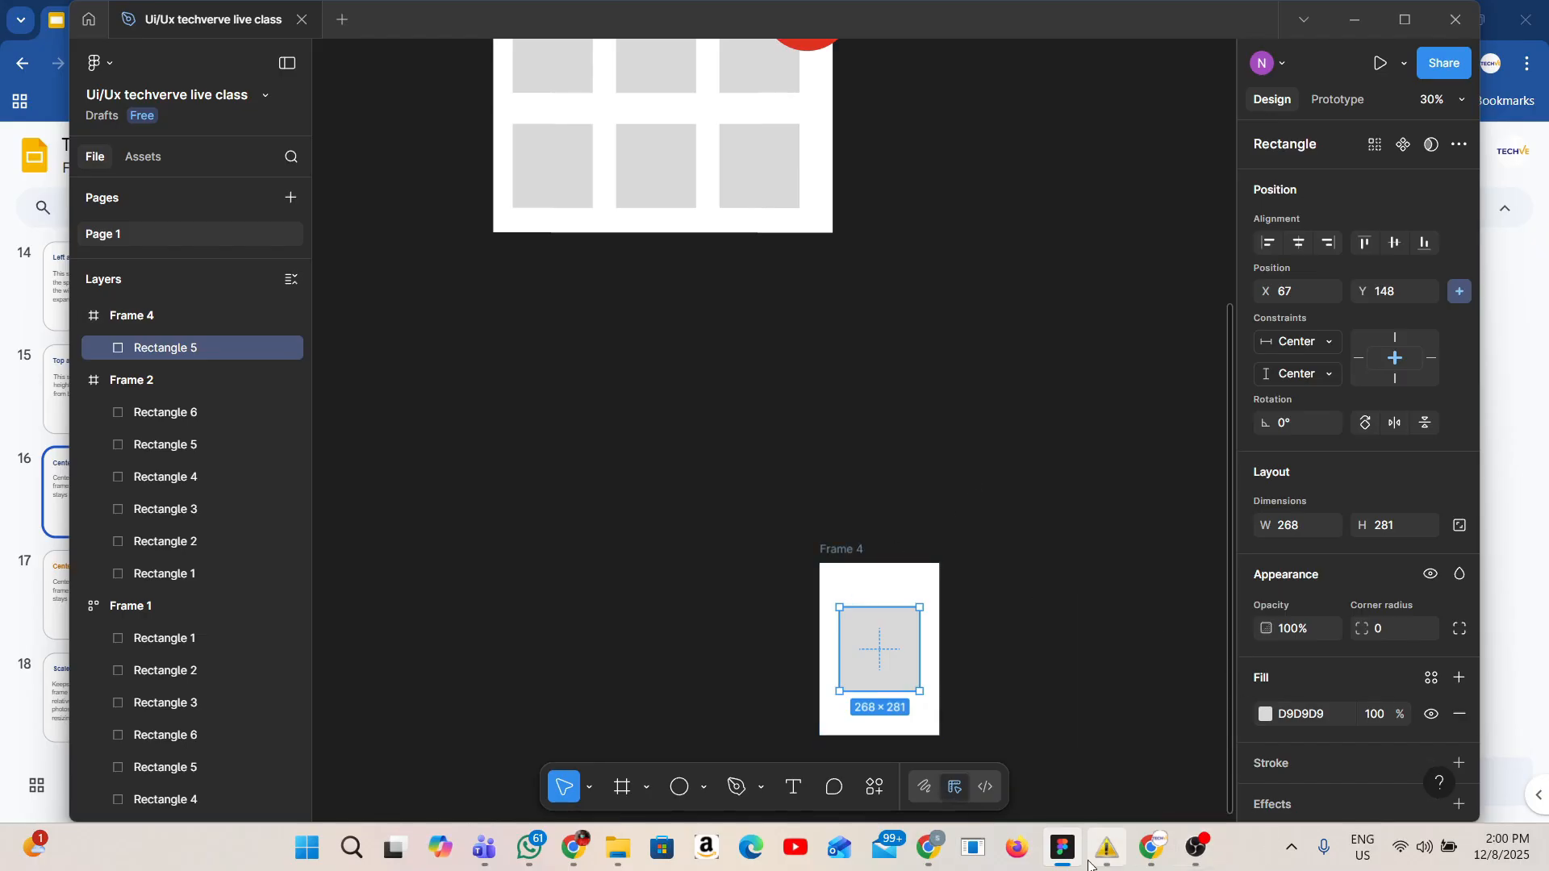
{"action": "left_click", "coordinate": [1158, 853]}
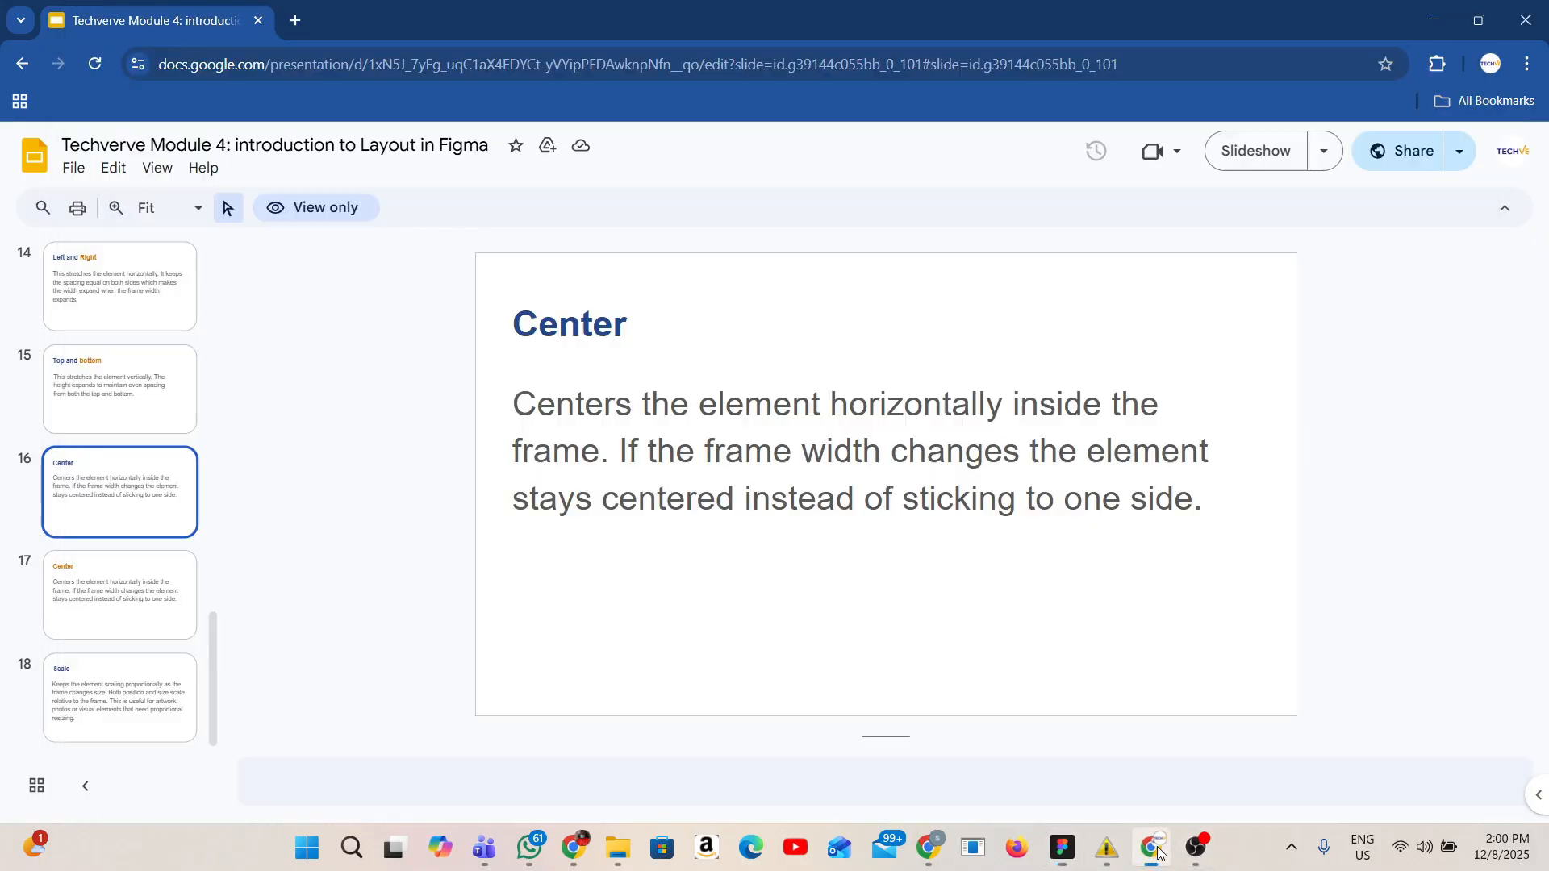
{"action": "left_click", "coordinate": [89, 634]}
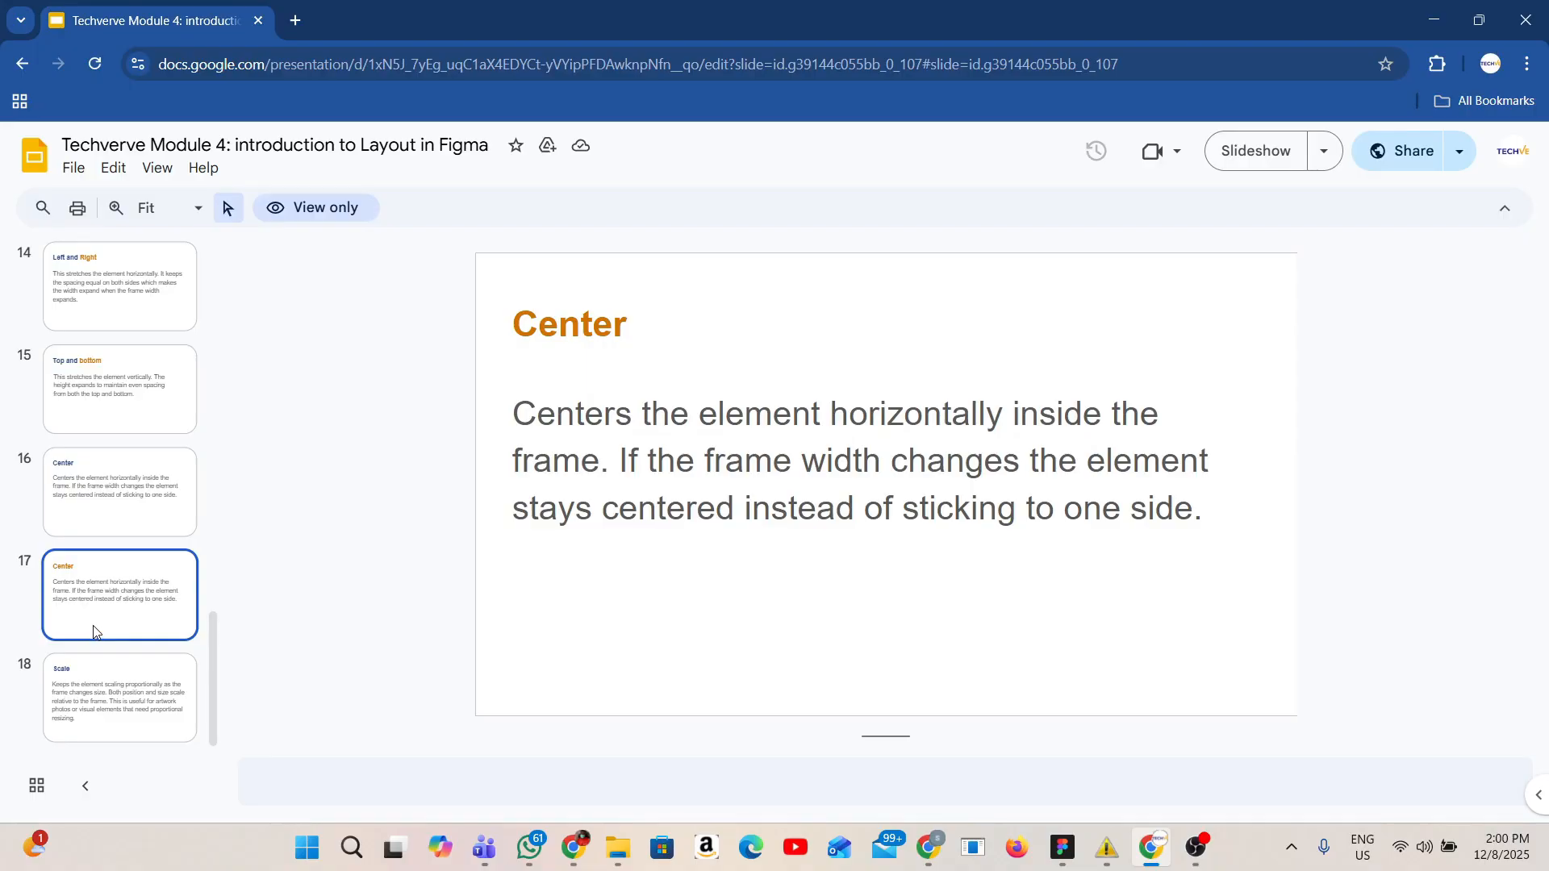
{"action": "left_click", "coordinate": [127, 709]}
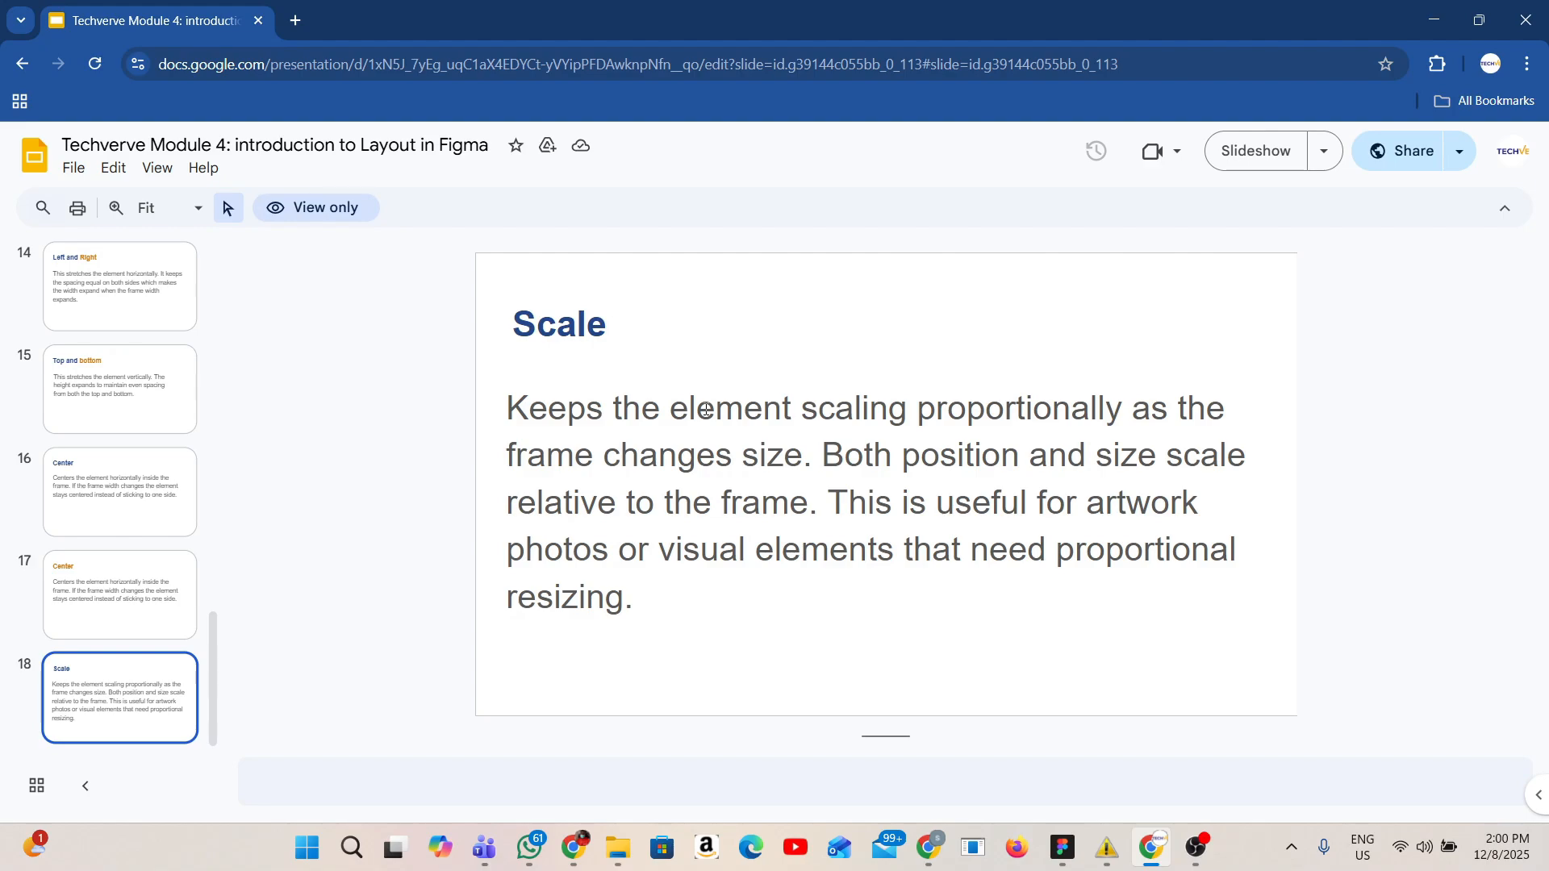
{"action": "left_click", "coordinate": [1055, 844]}
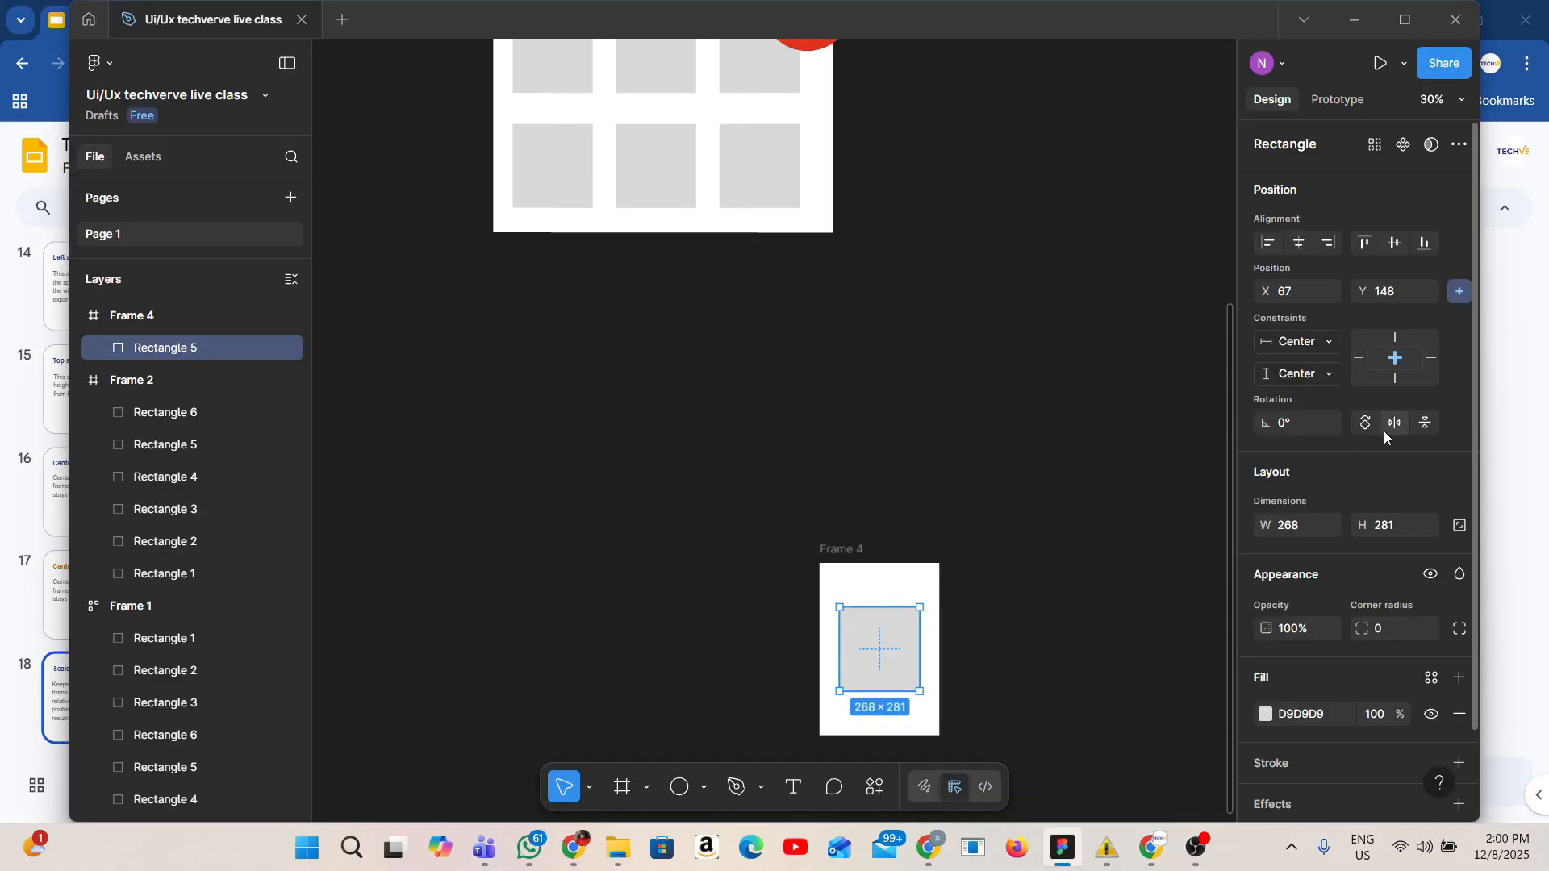
Set the rectangle's horizontal and vertical constraints to Scale.
{"action": "left_click", "coordinate": [1323, 341]}
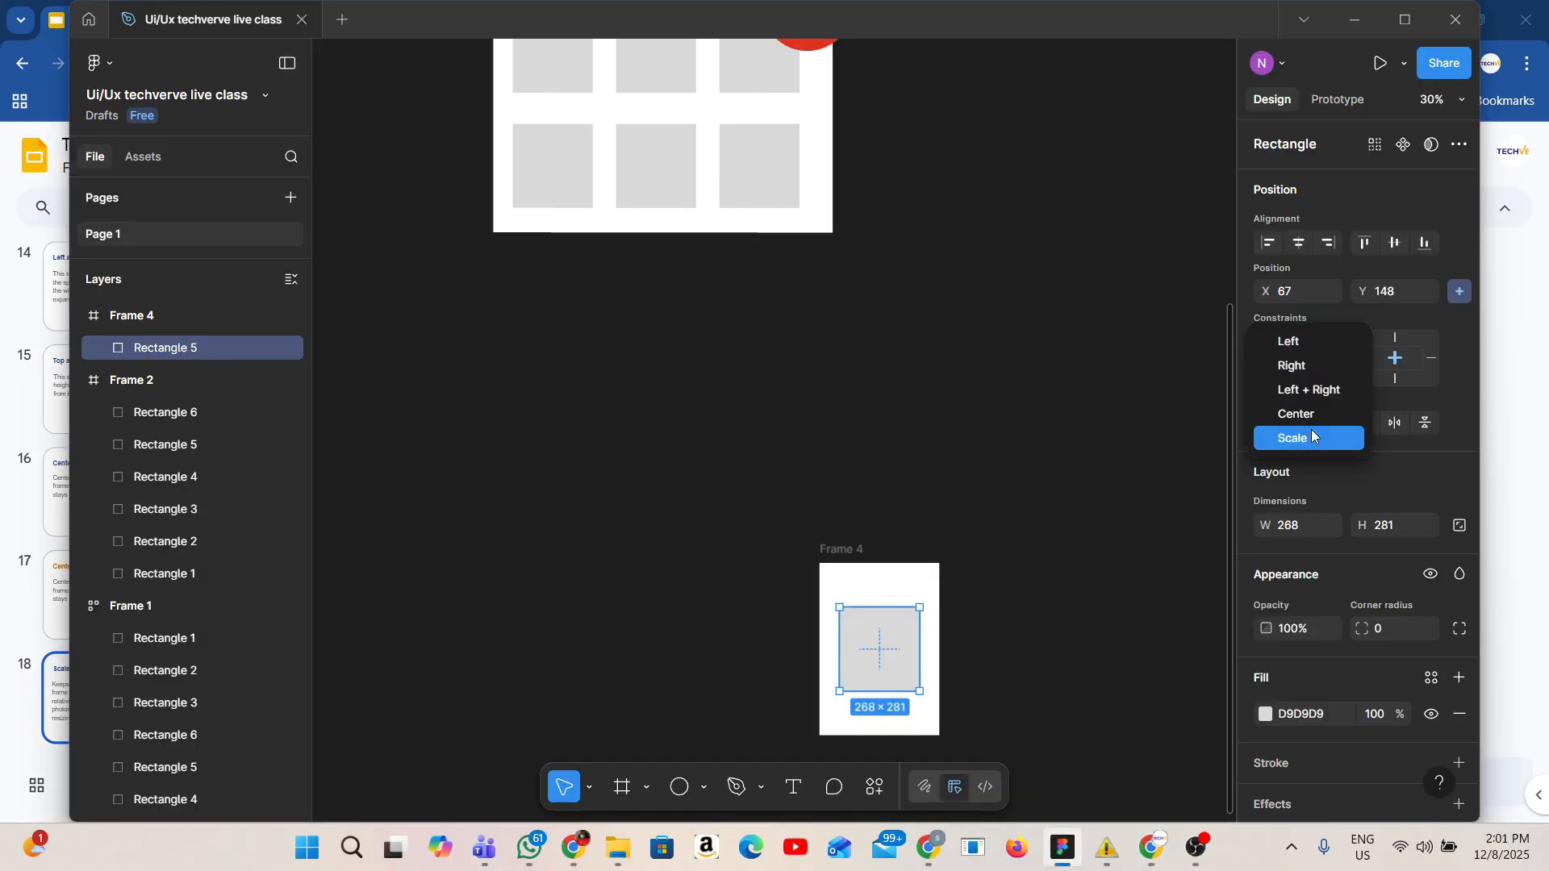
{"action": "left_click", "coordinate": [1310, 429]}
{"action": "left_click", "coordinate": [1323, 374]}
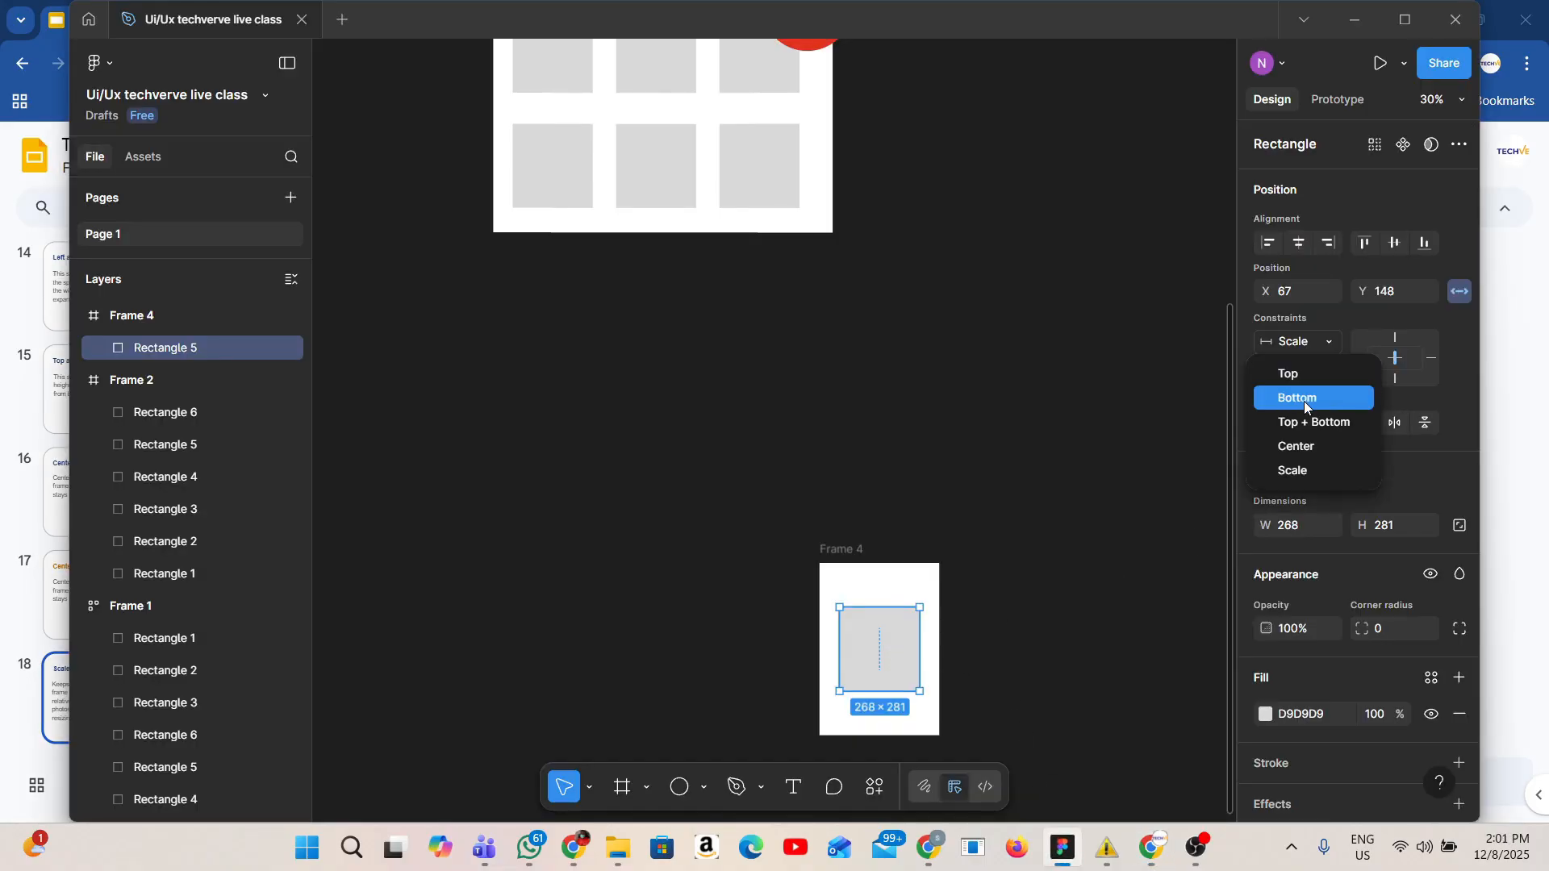
{"action": "left_click", "coordinate": [1289, 471]}
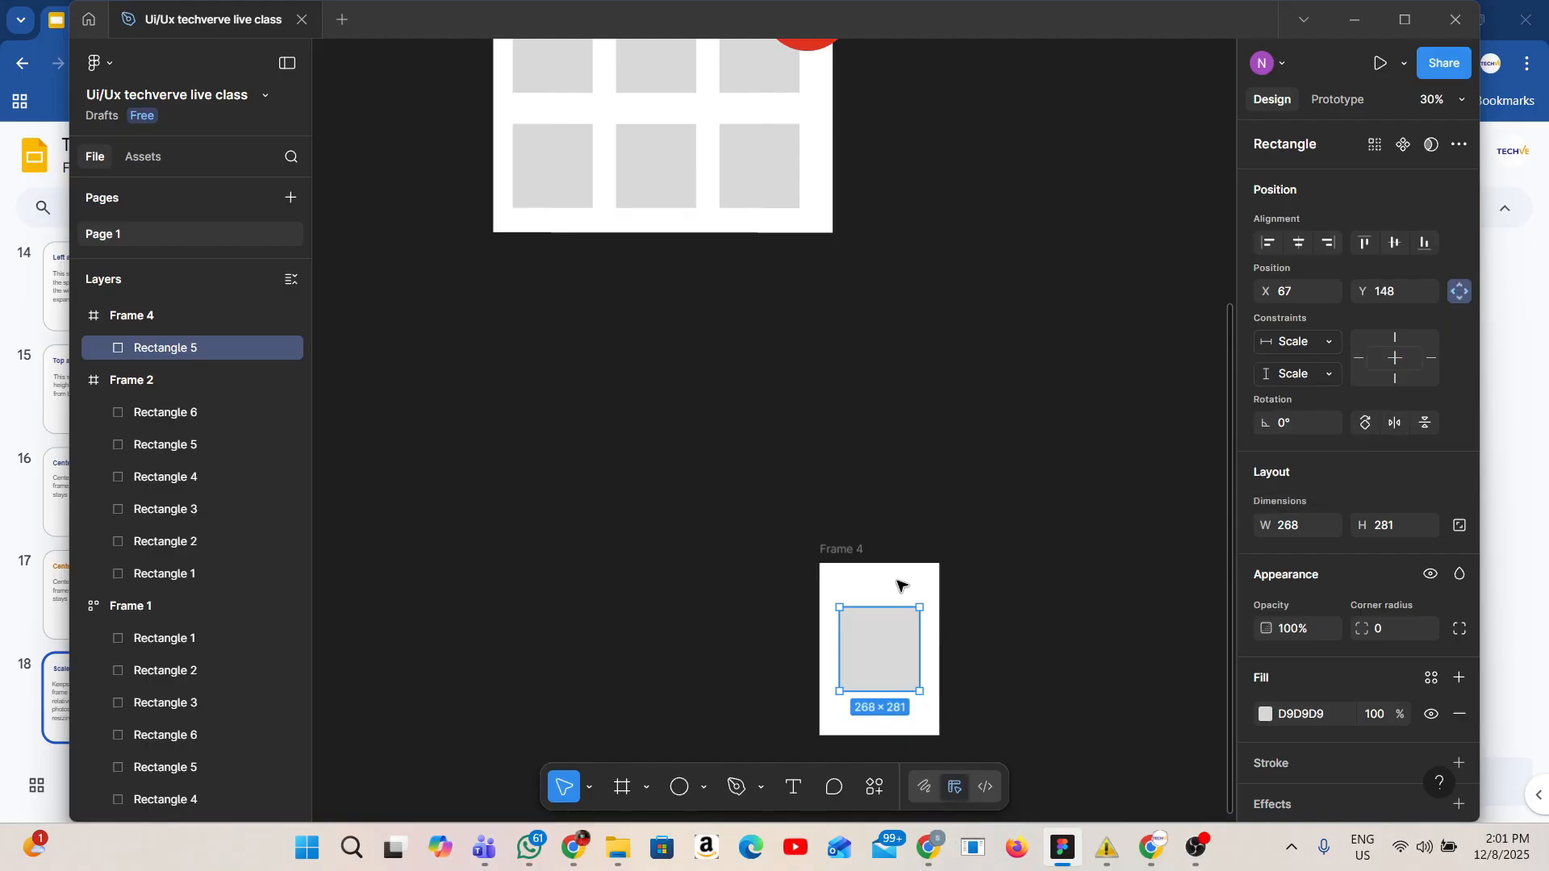
Enlarge Frame 4 to about 918 × 1683 by raising its top edge and widening it.
{"action": "left_click", "coordinate": [849, 563]}
{"action": "left_click_drag", "start_coordinate": [868, 563], "coordinate": [869, 233]}
{"action": "left_click_drag", "start_coordinate": [938, 426], "coordinate": [1094, 463]}
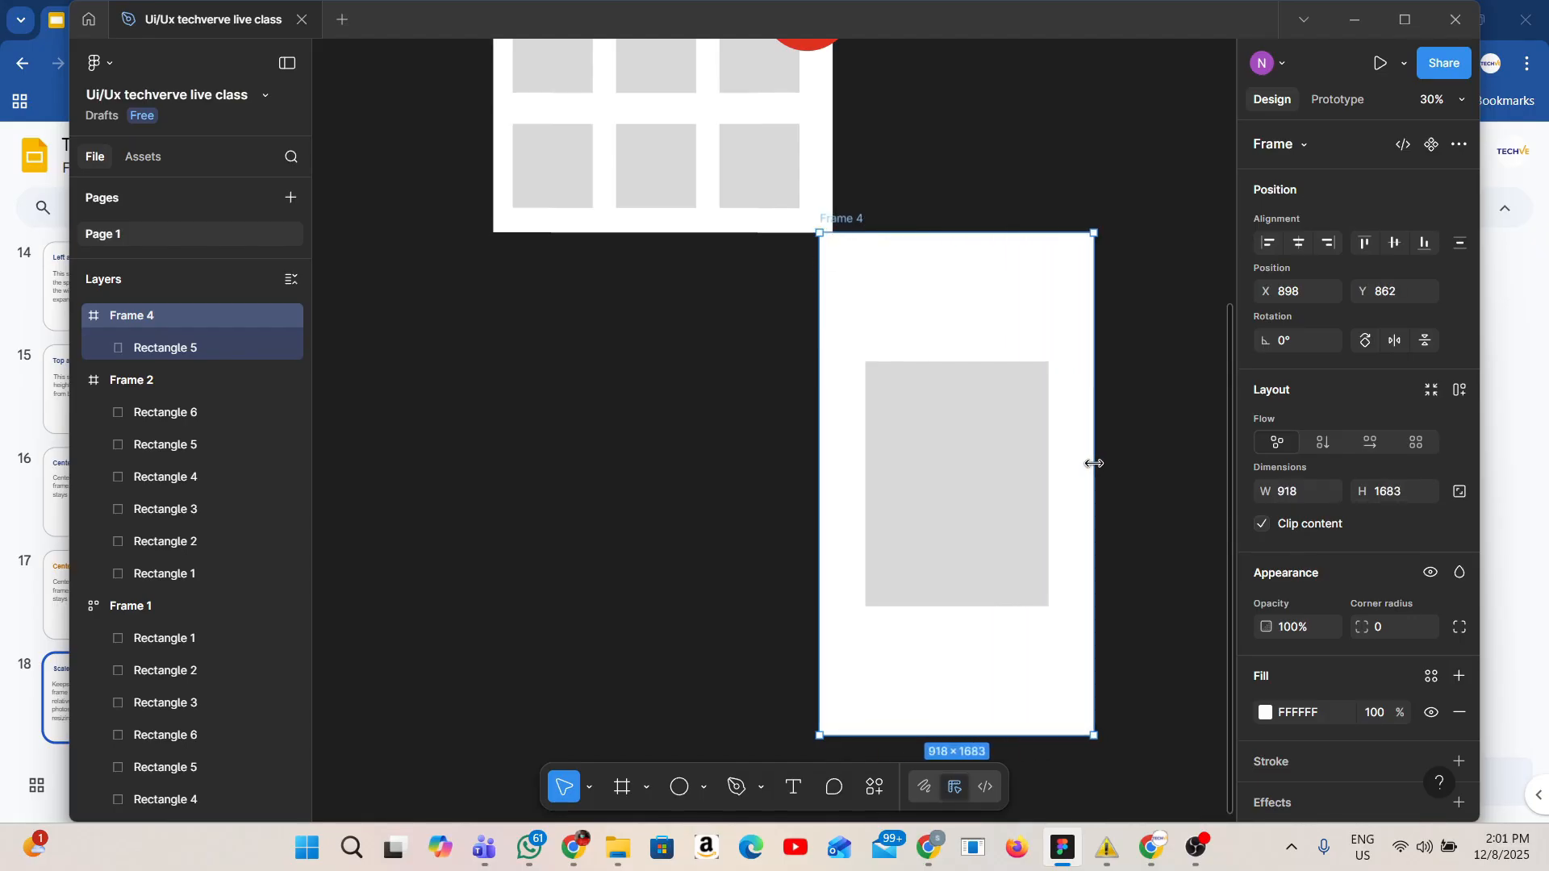
Set the rectangle's constraints to Left + Right horizontally and Top + Bottom vertically.
{"action": "left_click", "coordinate": [1033, 471]}
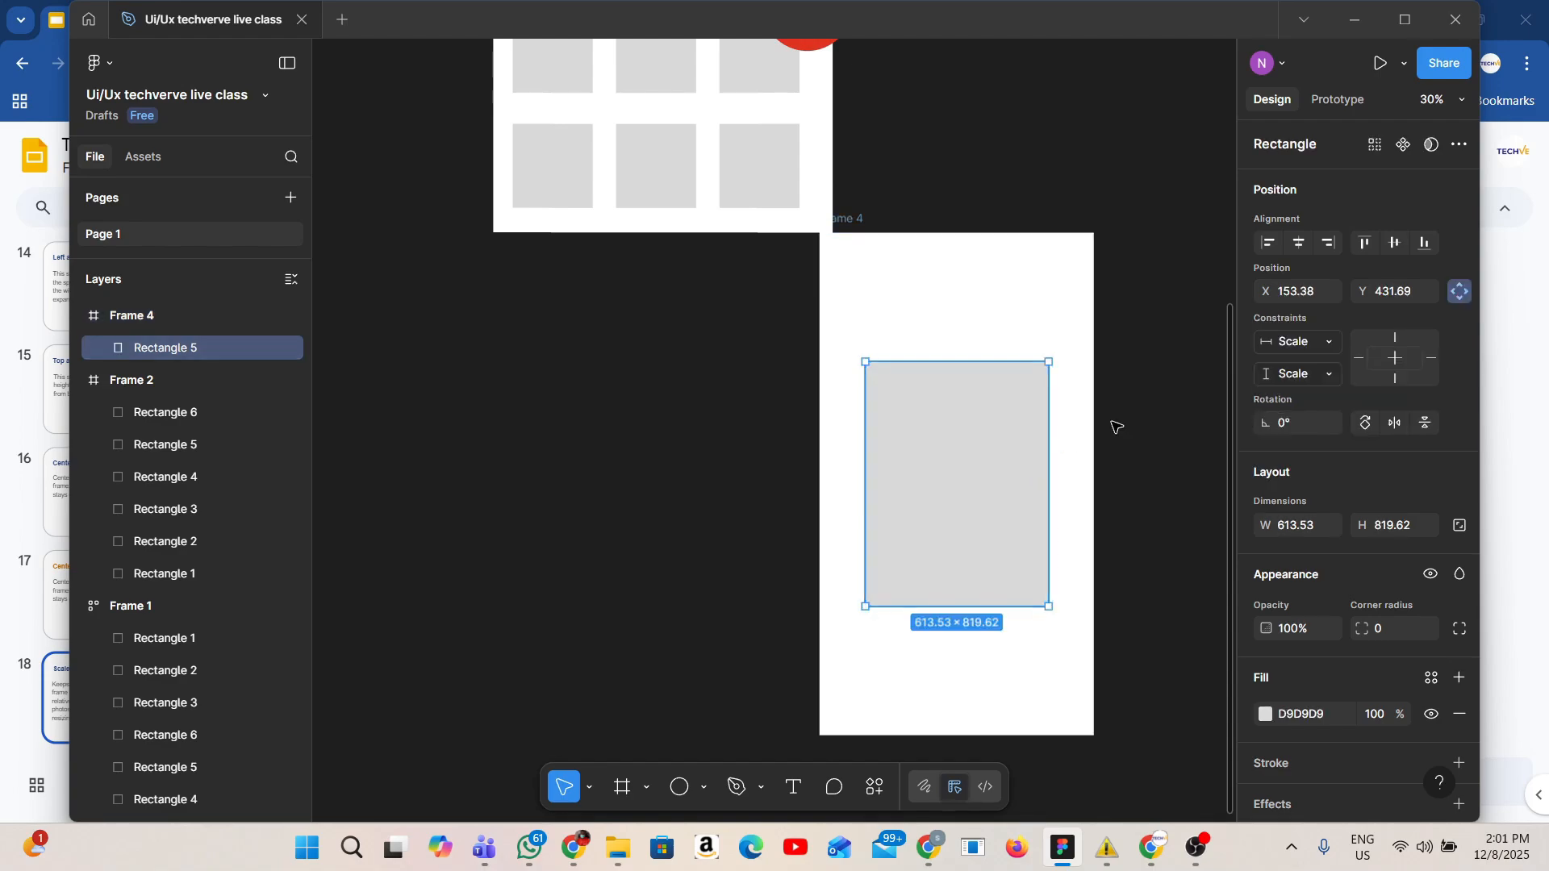
{"action": "left_click", "coordinate": [1294, 341]}
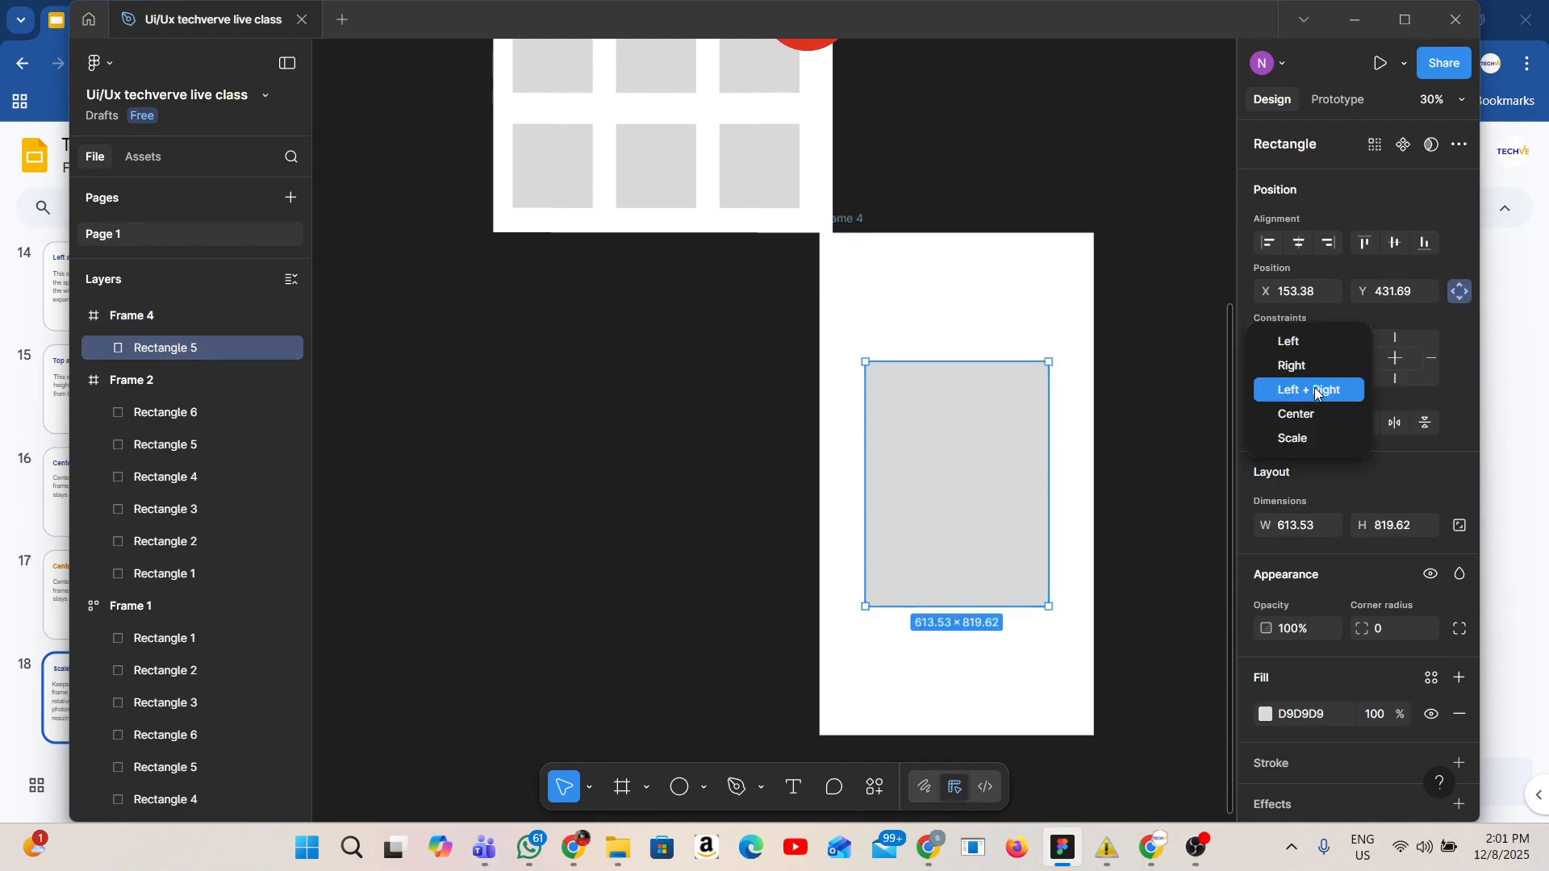
{"action": "left_click", "coordinate": [1317, 391]}
{"action": "left_click", "coordinate": [1320, 375]}
{"action": "left_click", "coordinate": [1306, 418]}
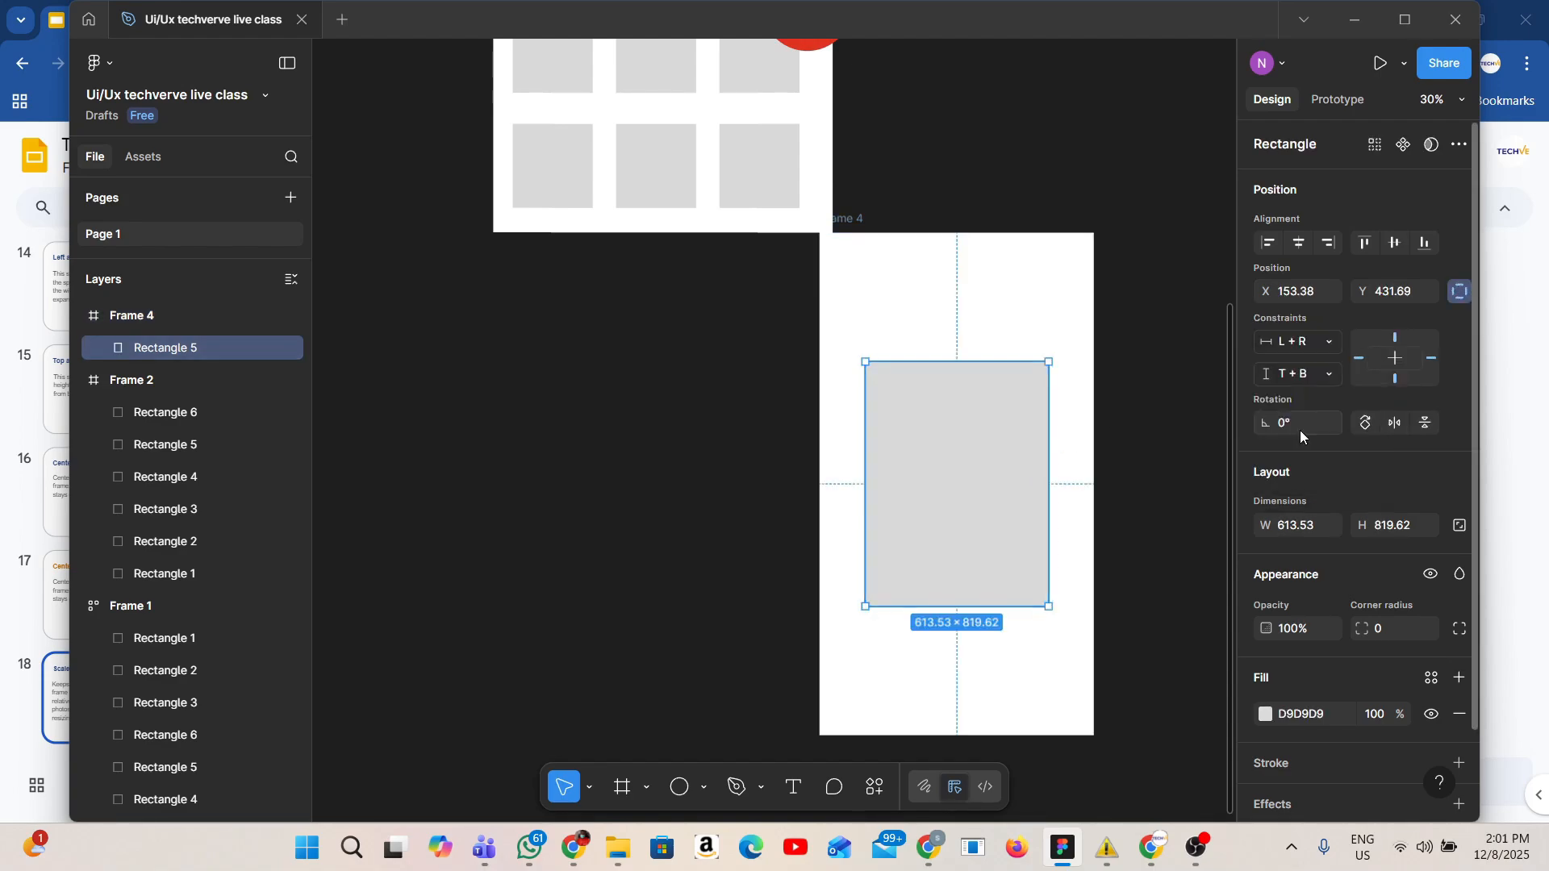
Resize Frame 4 to about 1003 wide and lower its top edge to test the stretching constraints.
{"action": "left_click", "coordinate": [854, 220]}
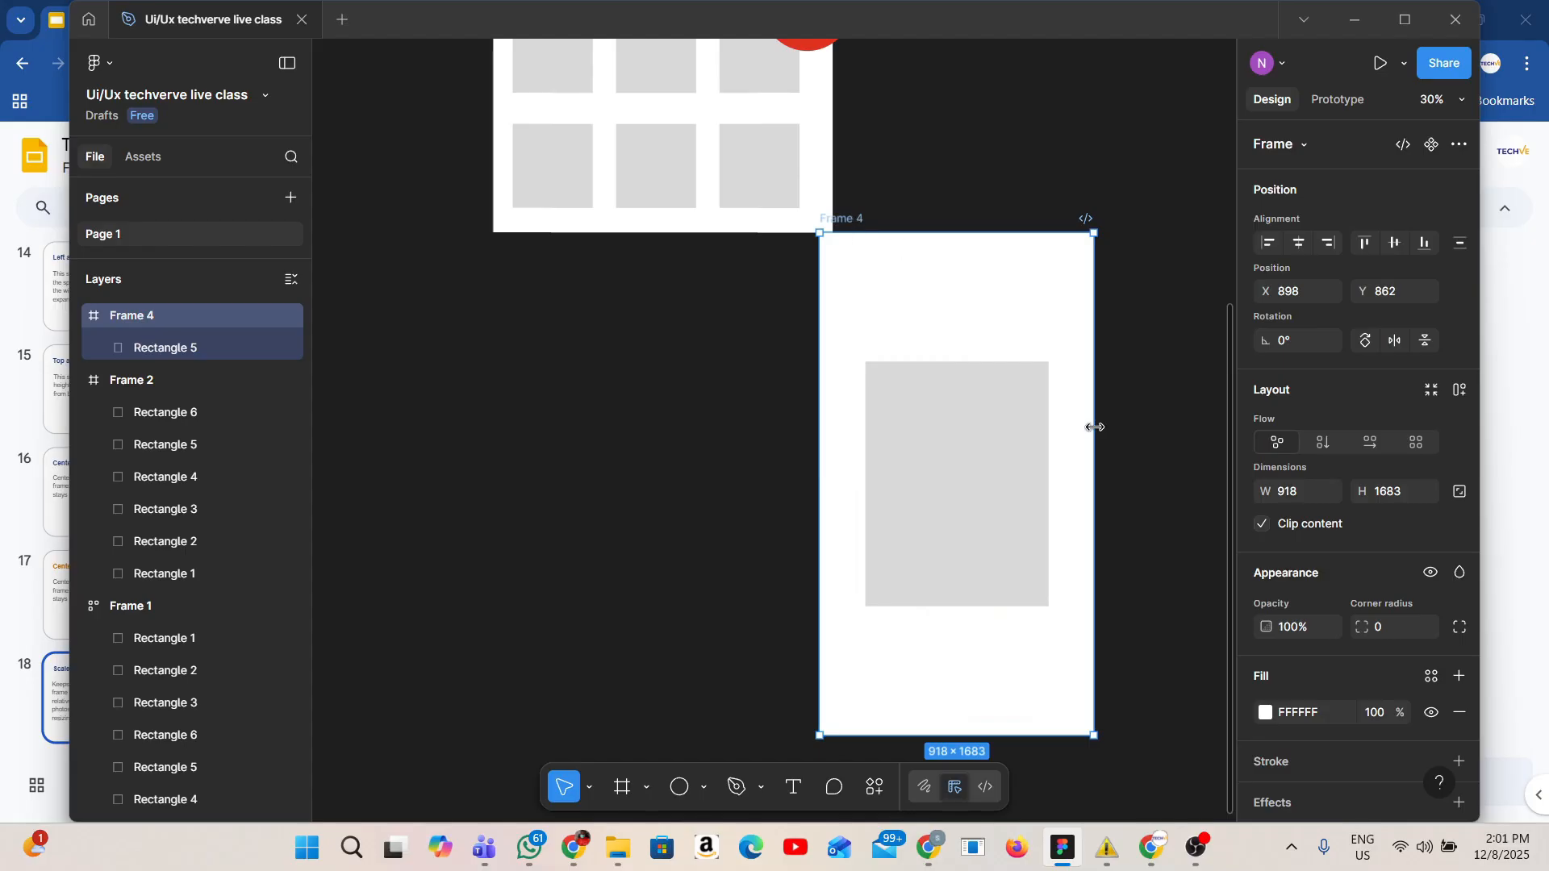
{"action": "left_click_drag", "start_coordinate": [1095, 427], "coordinate": [704, 428]}
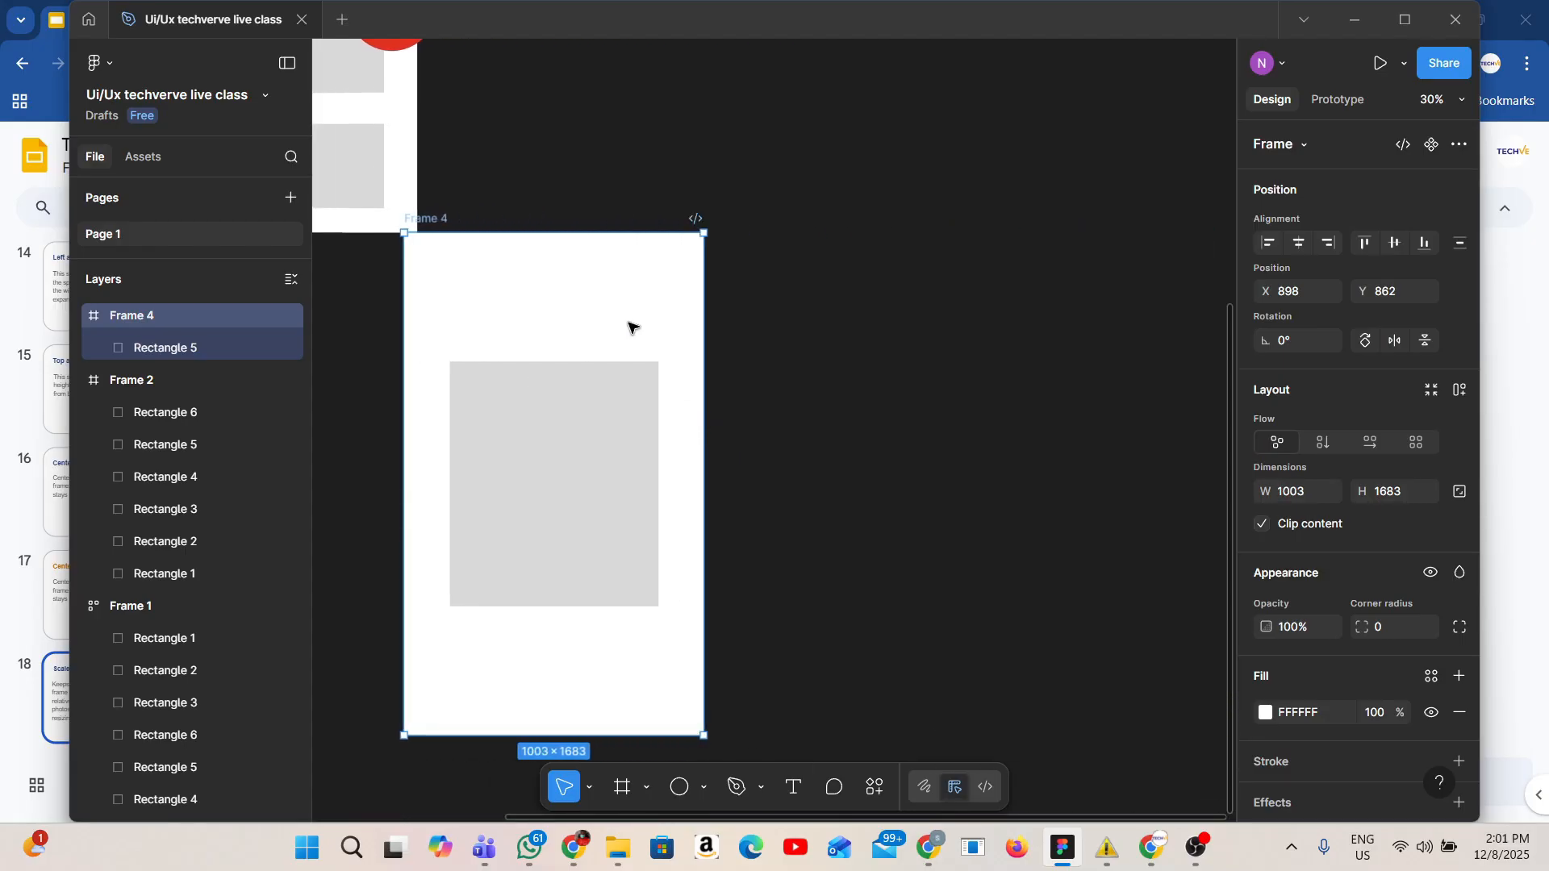
{"action": "left_click_drag", "start_coordinate": [574, 233], "coordinate": [567, 336]}
{"action": "left_click", "coordinate": [718, 291]}
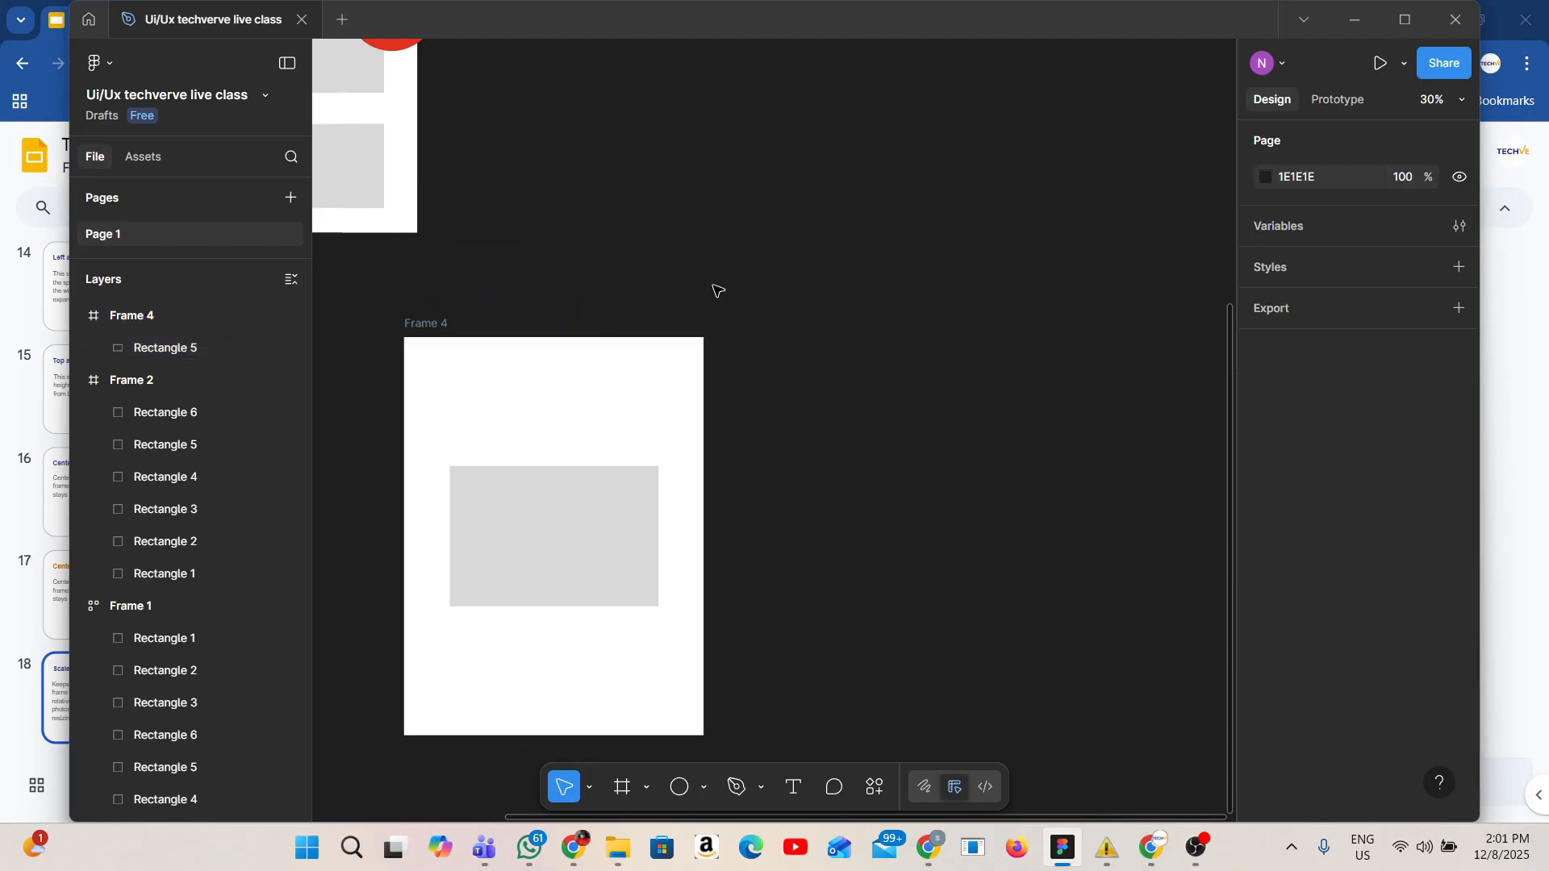
Switch back to the presentation slides.
{"action": "left_click", "coordinate": [1150, 857]}
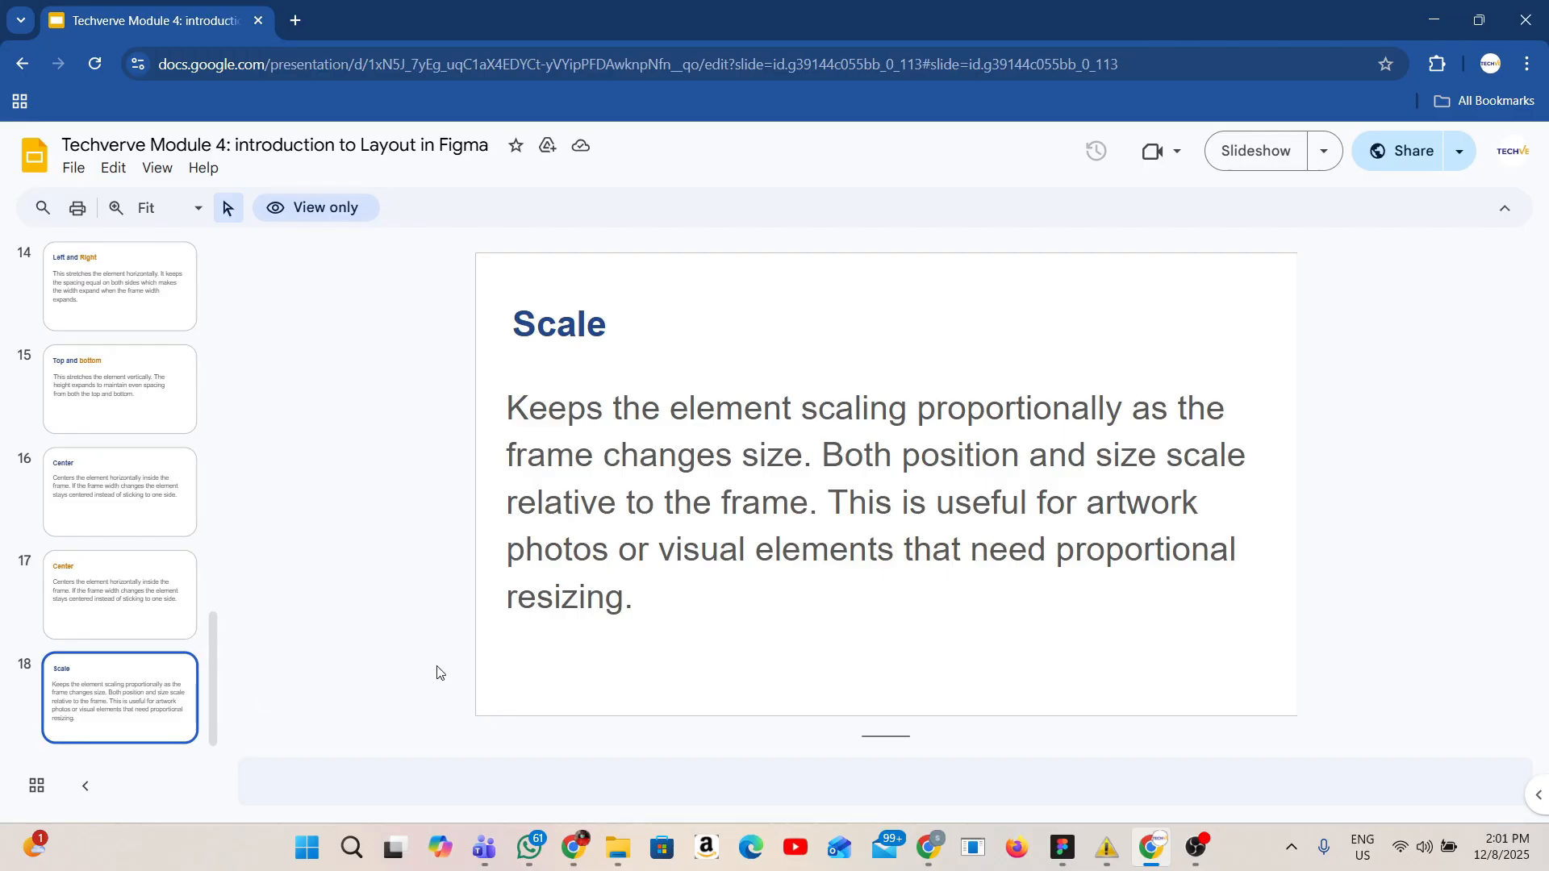